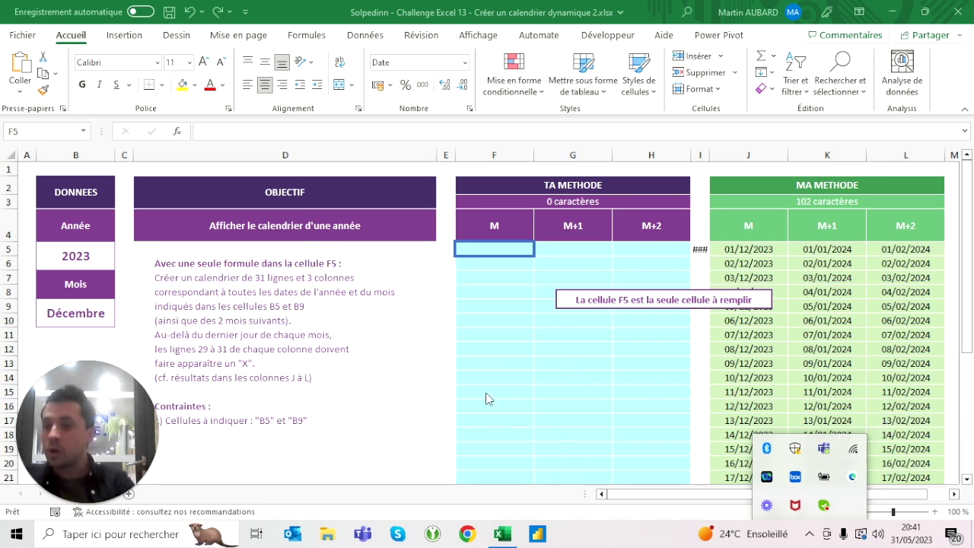
Step: Check the year in B5, the month in B9 and the first reference dates from J5
click(55, 249)
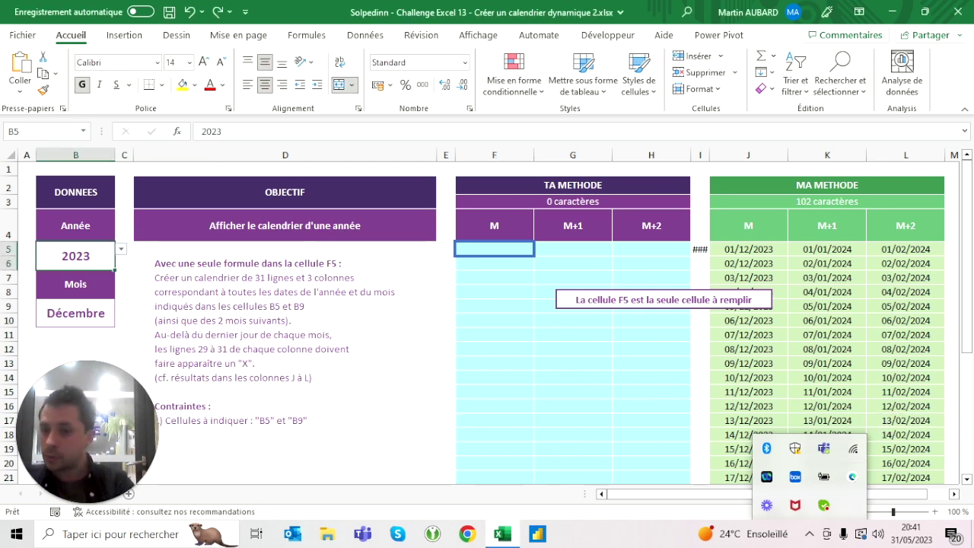
click(76, 313)
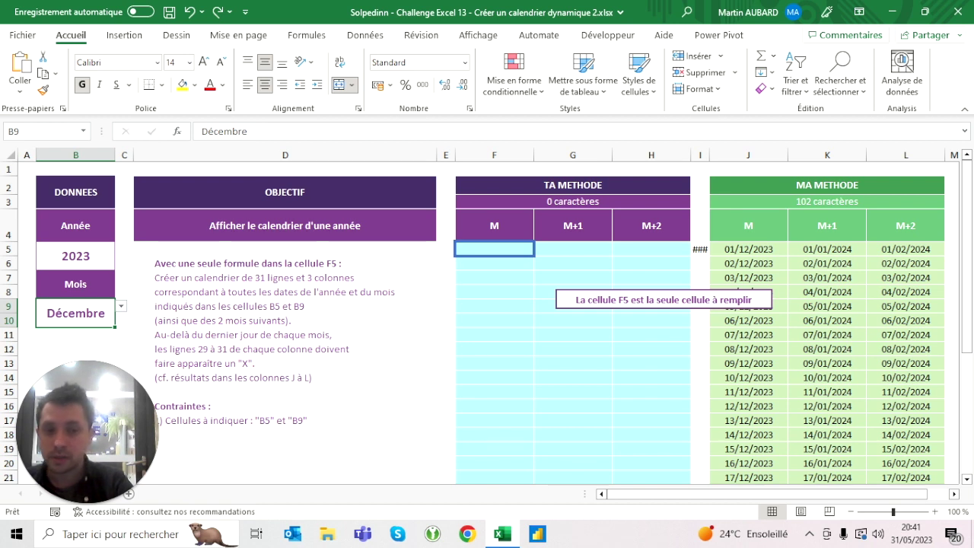
click(748, 249)
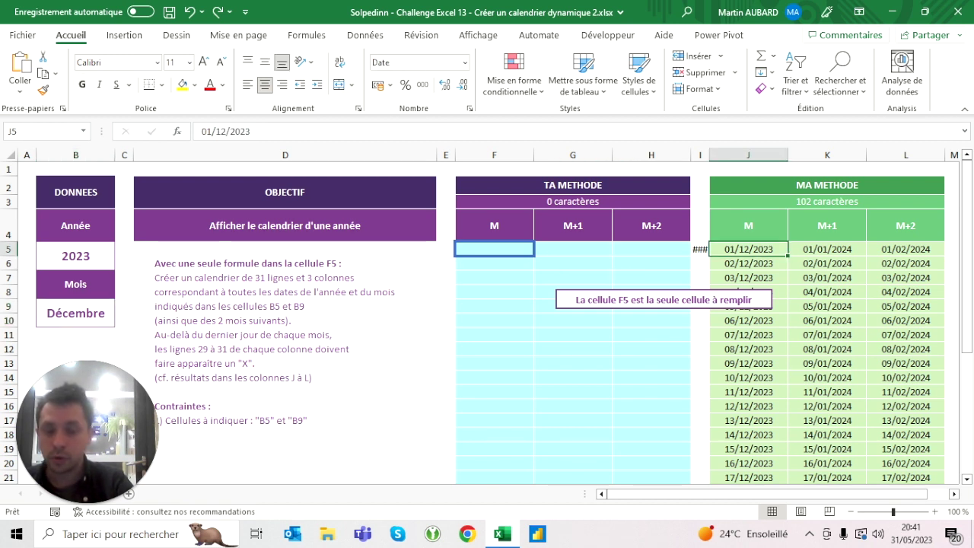
click(827, 249)
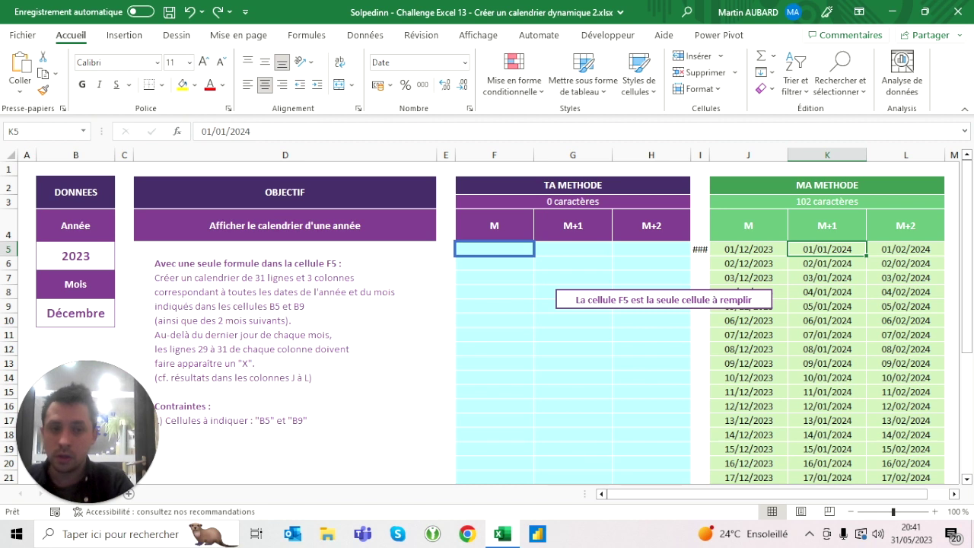
click(906, 249)
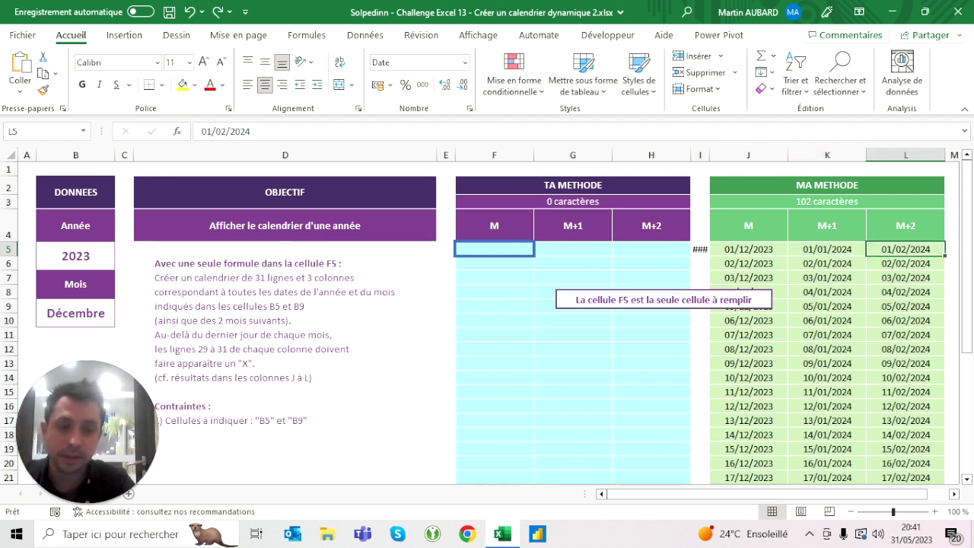
Step: Jump to the bottom of the reference calendar to confirm 29/02/2024, then return to F5
key(ctrl+Down)
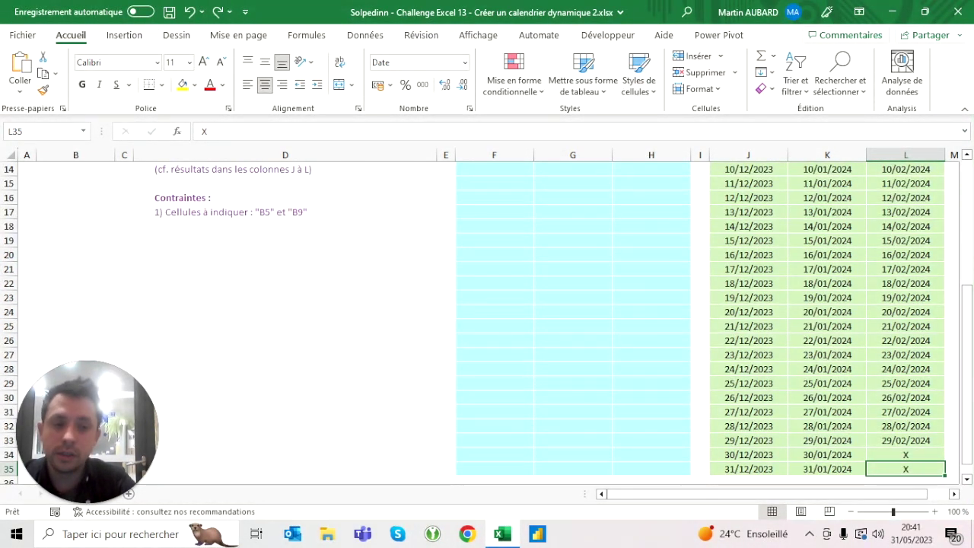
key(Up)
key(Down)
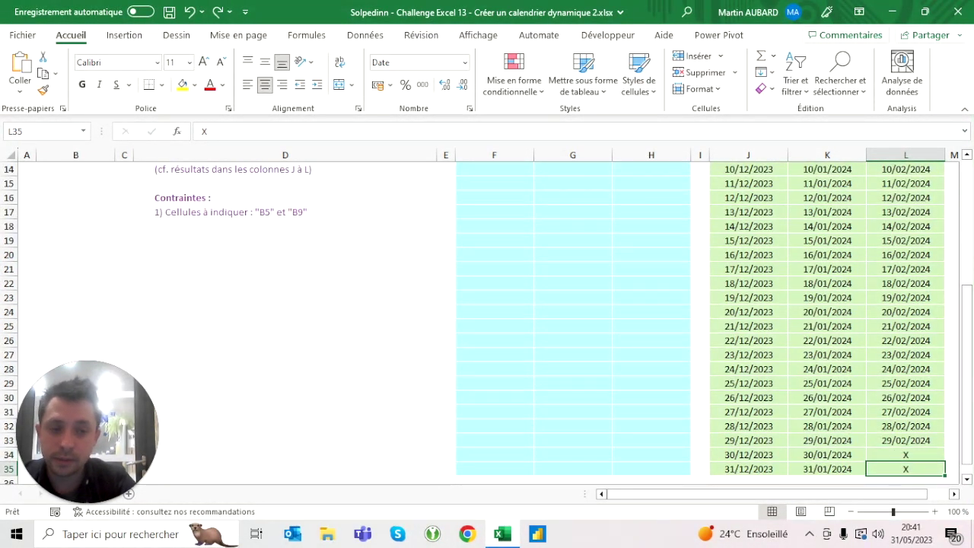
key(Up)
key(Up)
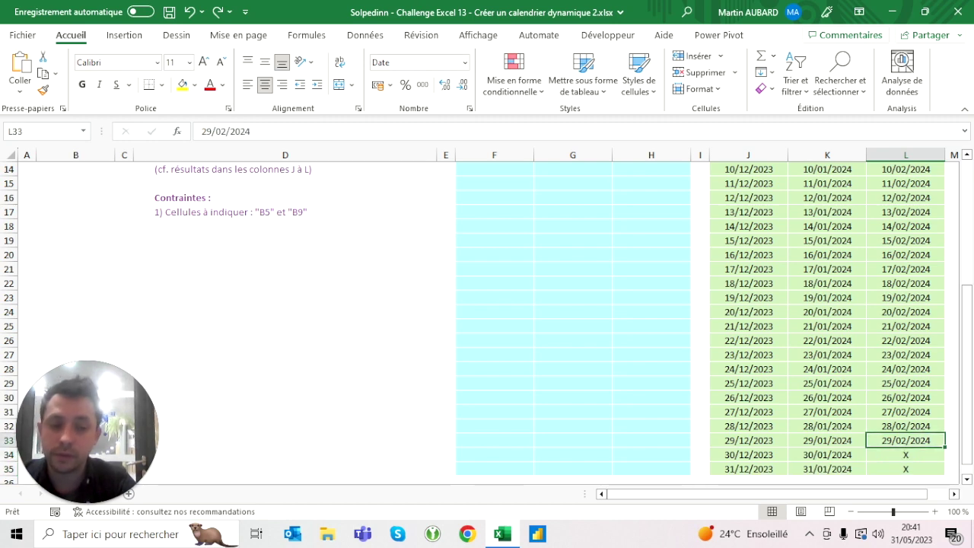
key(Left)
key(Left)
key(Left)
key(Right)
key(ctrl+Up)
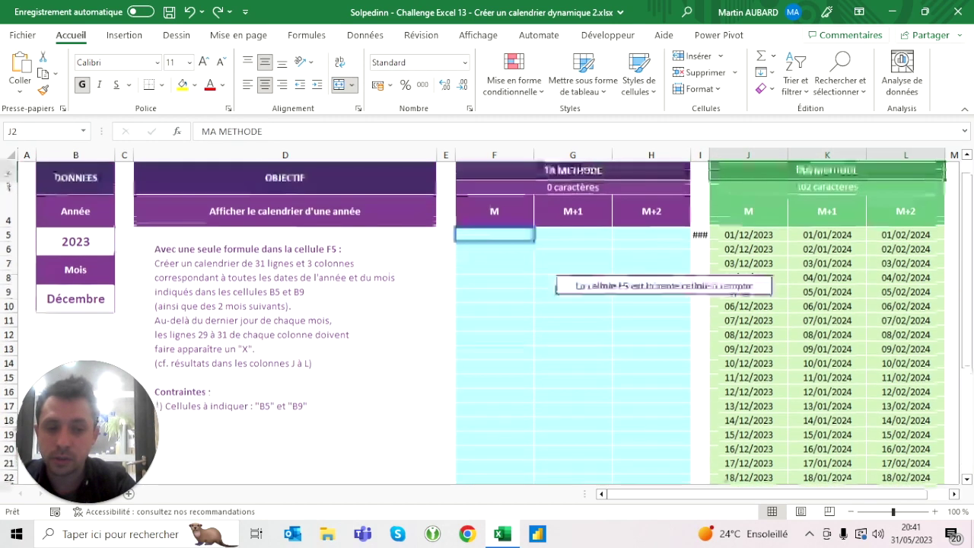
key(Left)
key(Left)
key(Down)
key(Down)
key(Down)
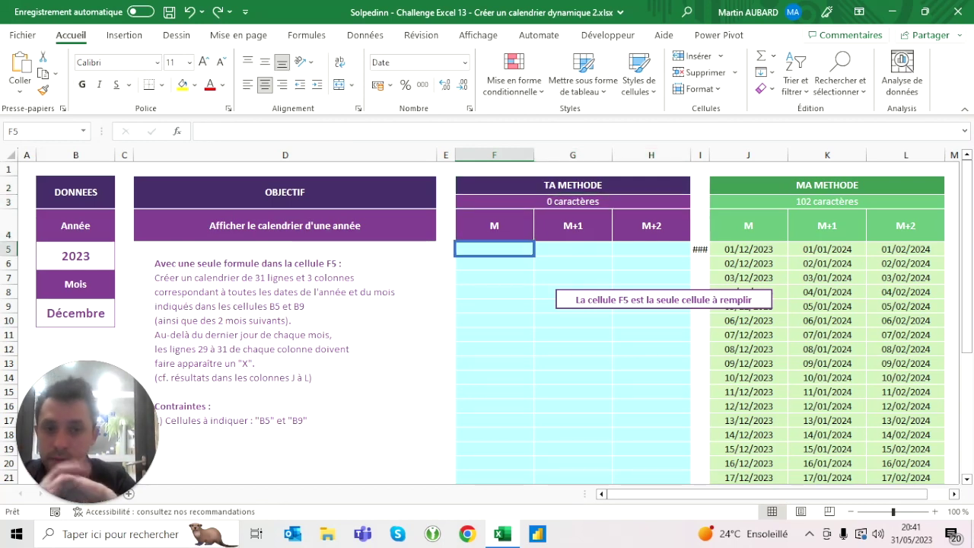
Step: List the function names MAP, BYROW, BYCOL and MAKEARRAY in F9:F12
key(Down)
key(Down)
key(Down)
key(Down)
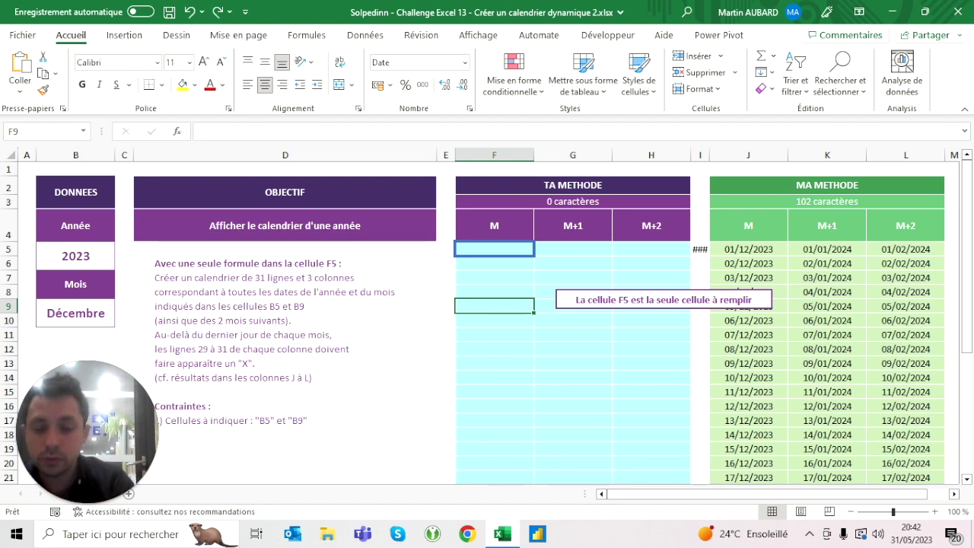
text(MAP)
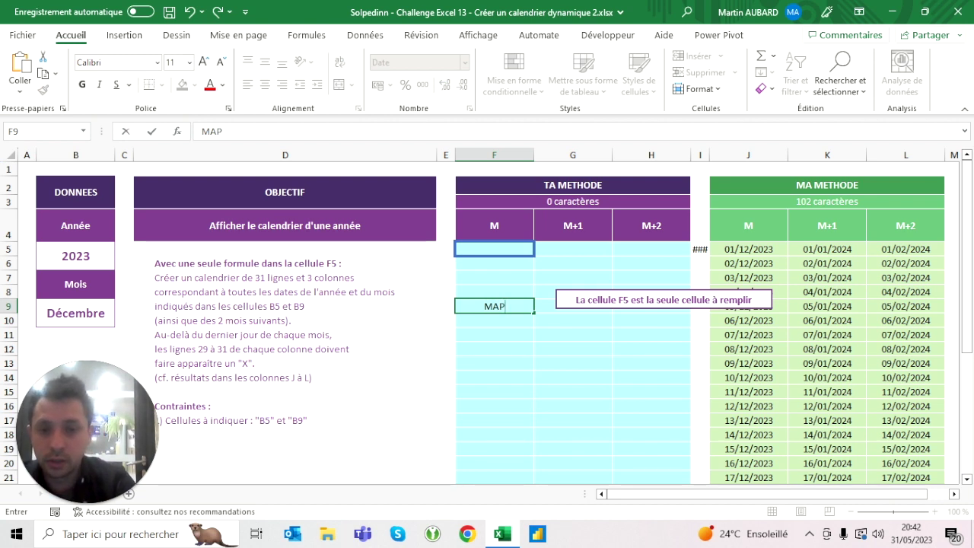
key(Return)
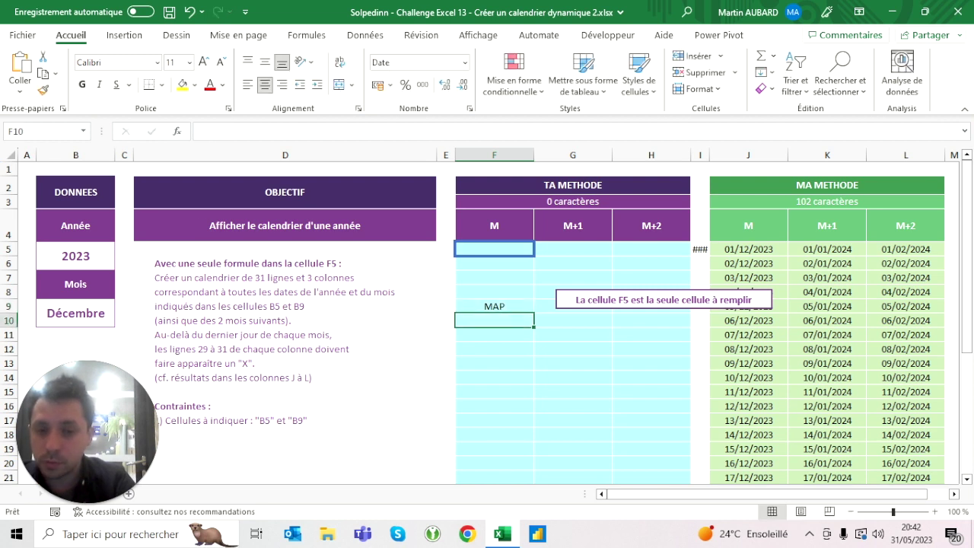
text(BYROW)
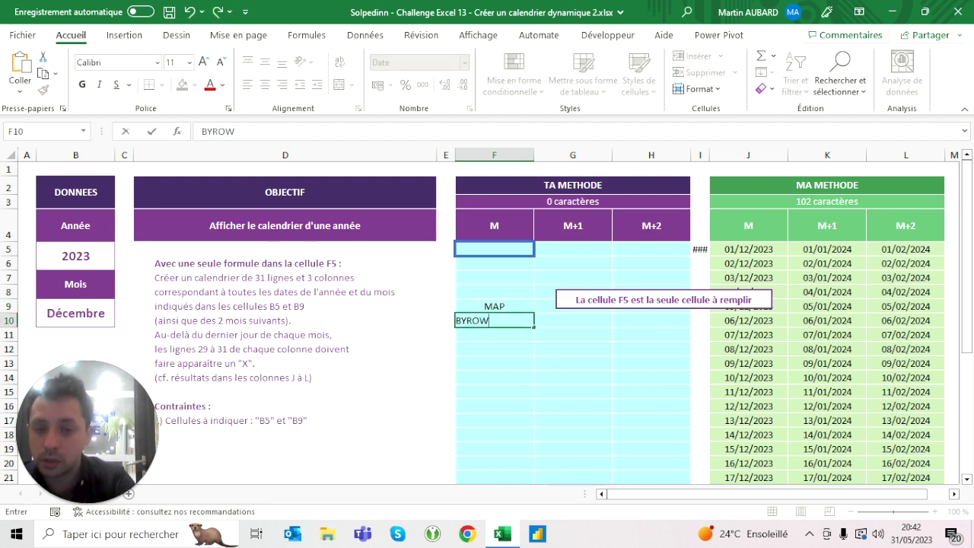
key(Return)
text(BY)
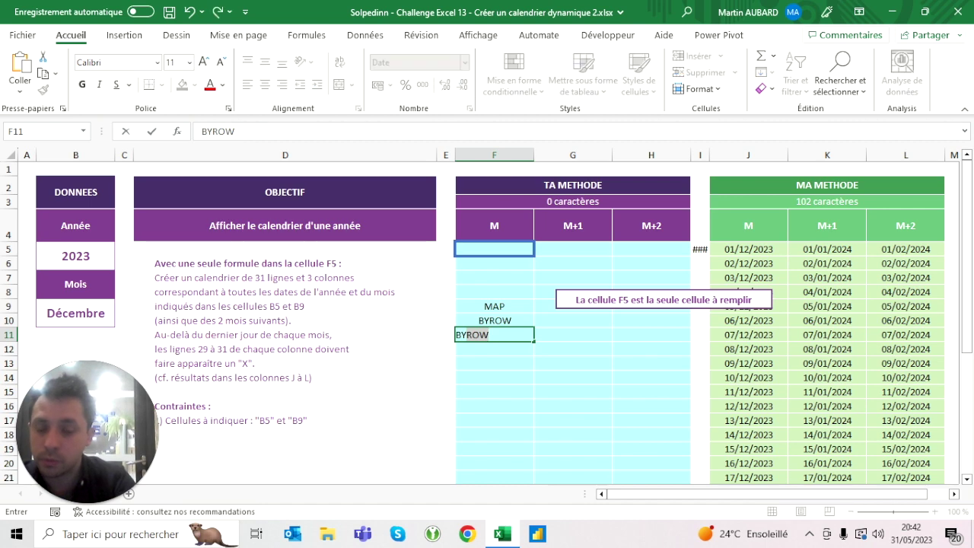
text(COL)
key(Return)
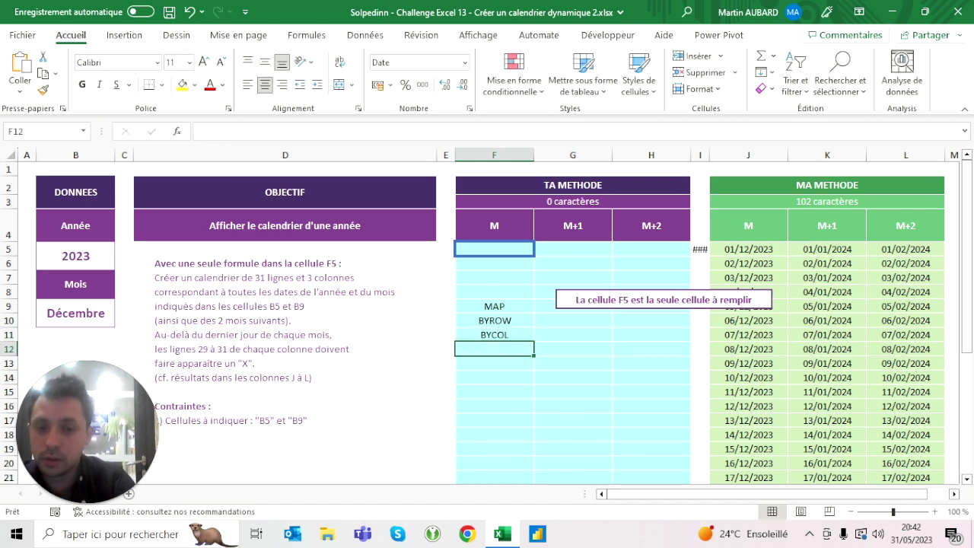
text(MAK)
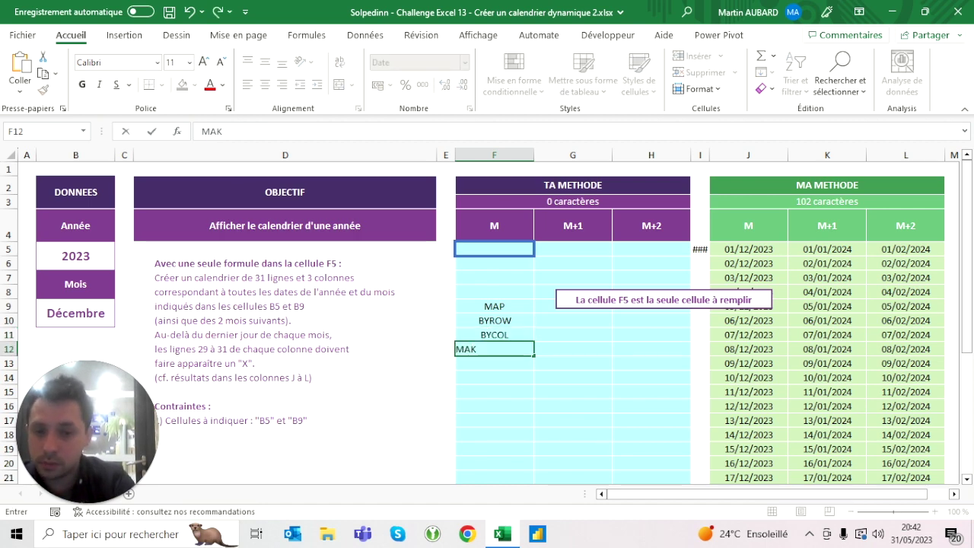
text(EARRAY)
key(ctrl+Return)
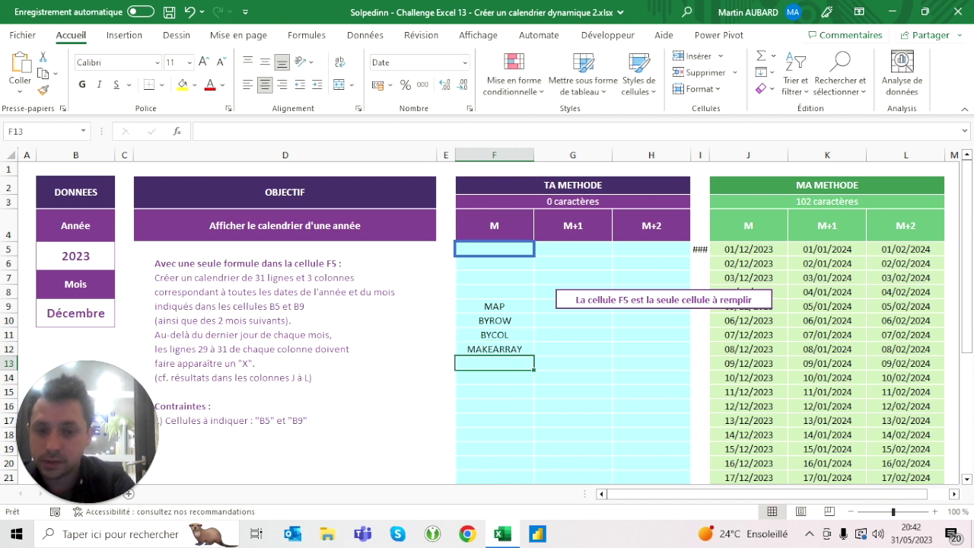
Step: Add SCAN and REDUCE to the function list in F13:F14
key(ctrl+c)
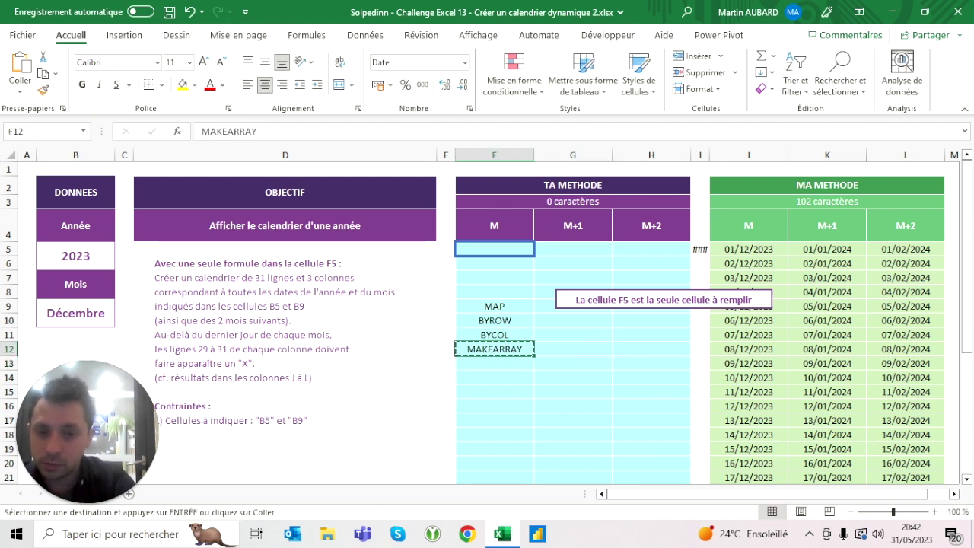
key(Escape)
click(494, 364)
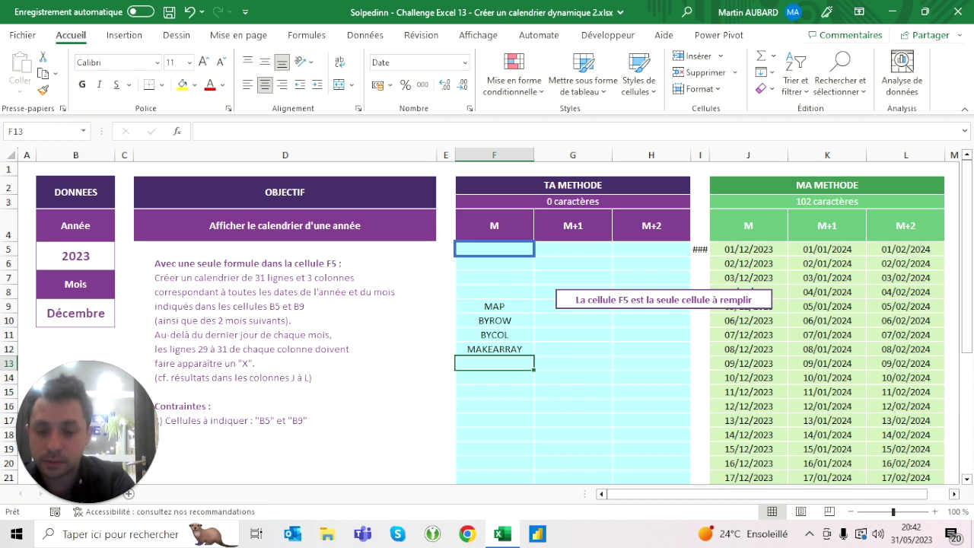
text(SCAN)
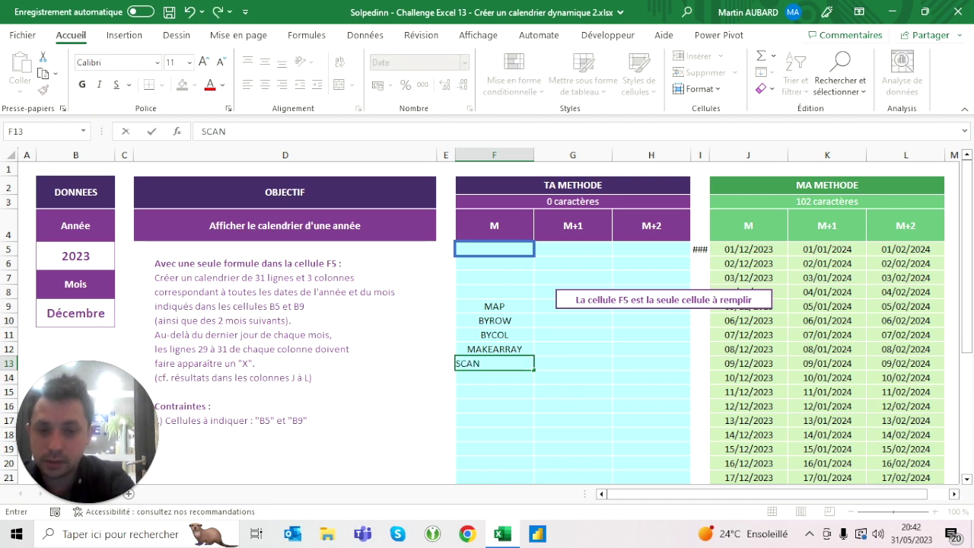
key(Return)
text(RED)
key(Return)
Step: Erase the function-name list in F9:F14
key(Up)
key(shift+Up)
key(shift+Up)
key(shift+Up)
key(shift+Up)
key(shift+Up)
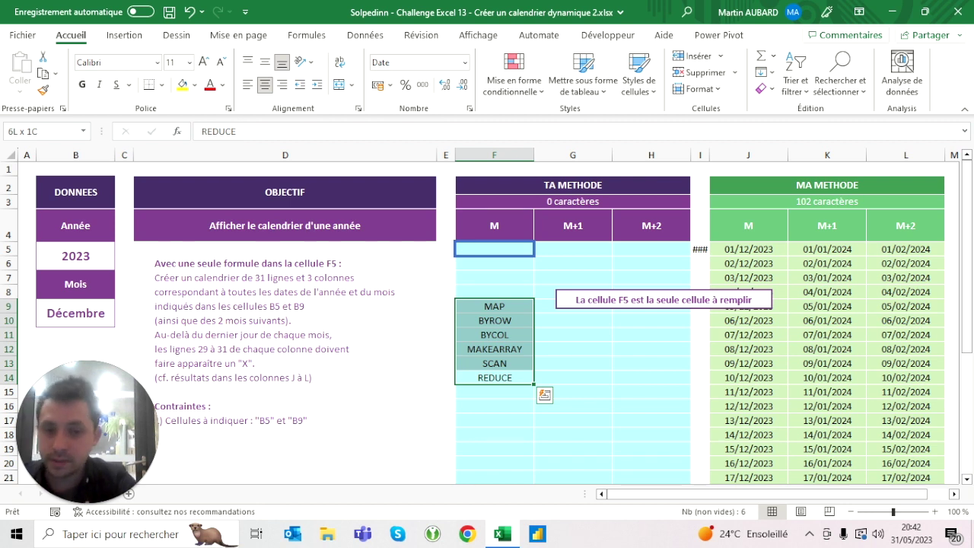
click(494, 391)
key(Up)
key(Up)
key(Up)
key(Up)
key(Up)
key(Up)
key(shift+Down)
key(shift+Down)
key(shift+Down)
key(Delete)
key(Up)
key(Up)
key(Up)
key(Up)
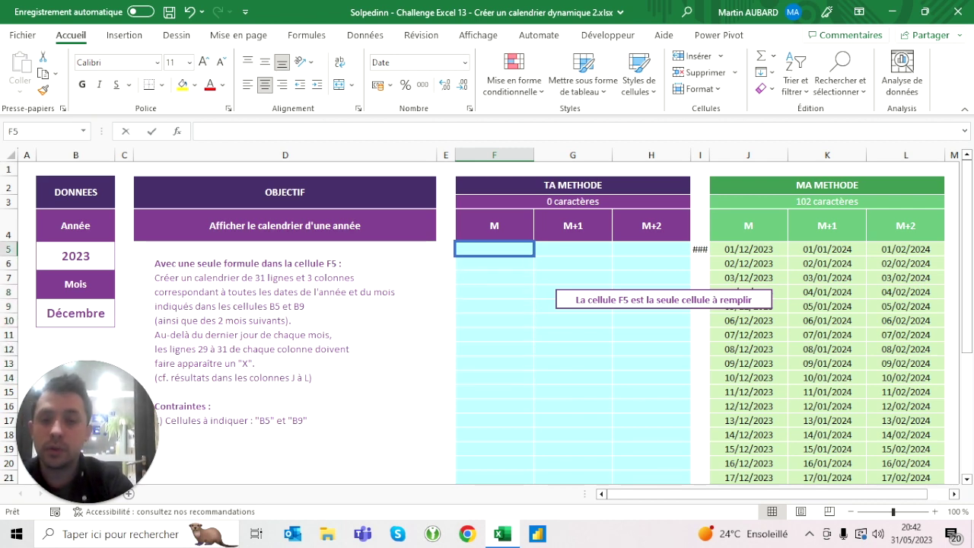
Step: Enter =makearray(4;2;lambda(lig;col;col)) in F5 as a trial formula
text(=makearray()
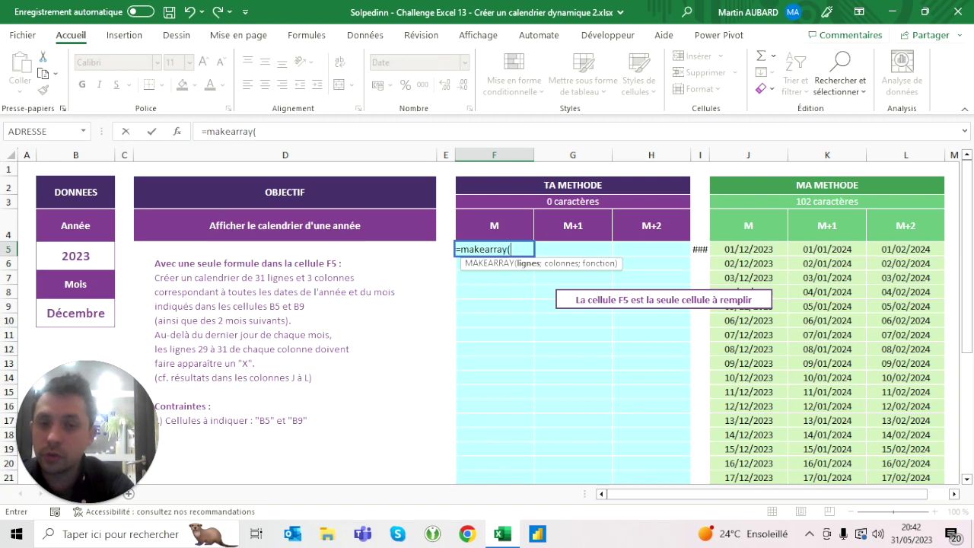
text(4;)
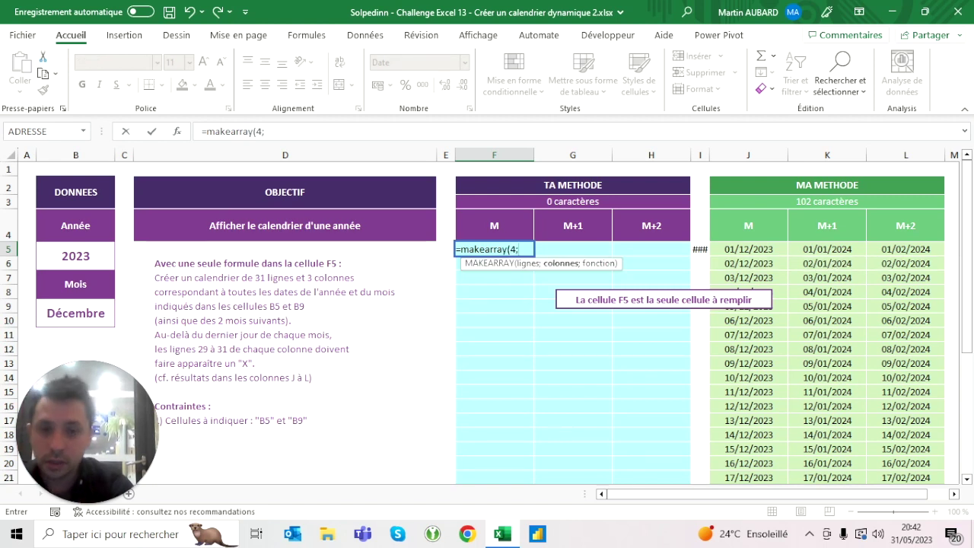
text(2;lambda()
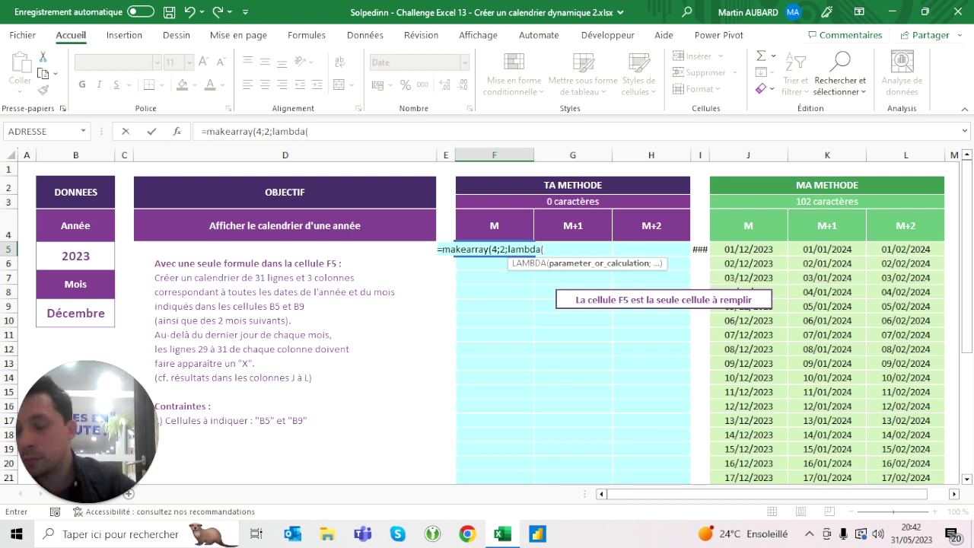
text(li)
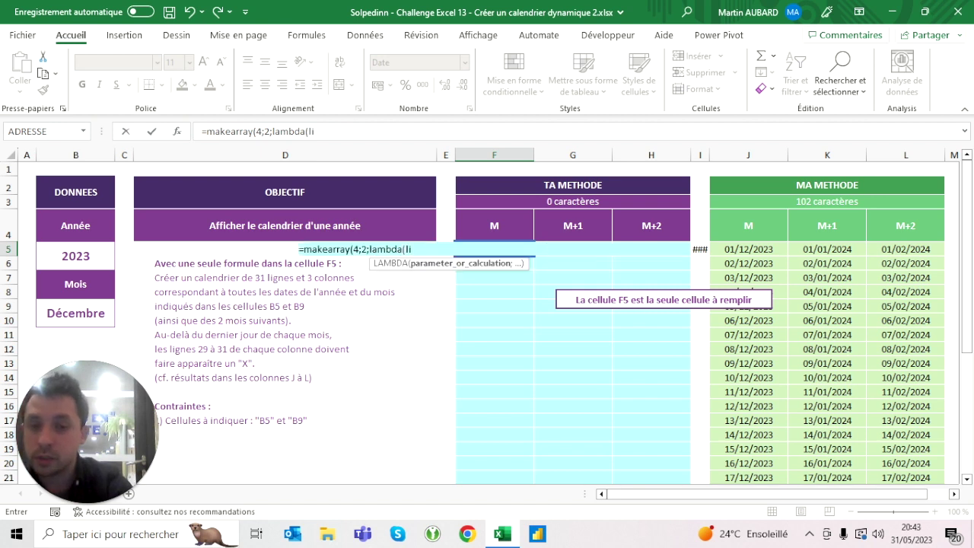
text(g;)
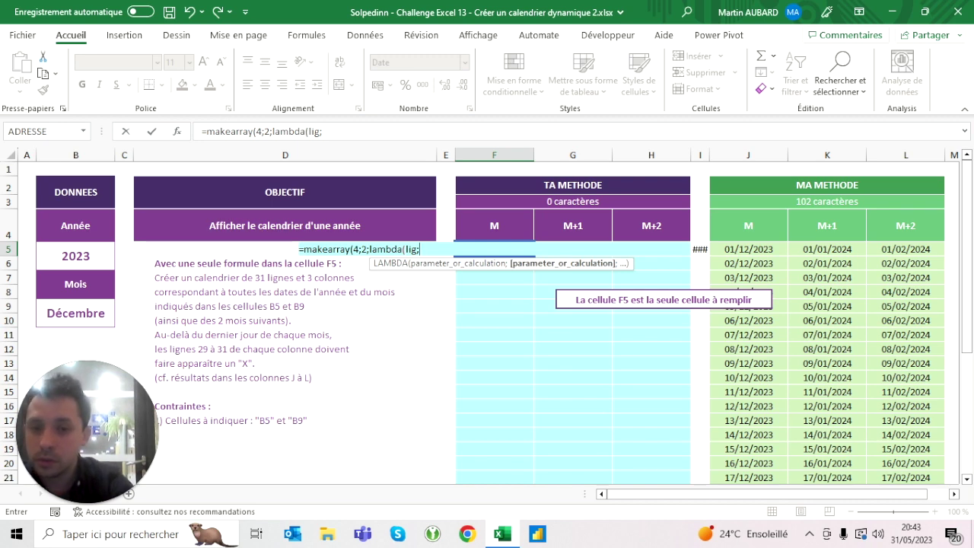
text(col;)
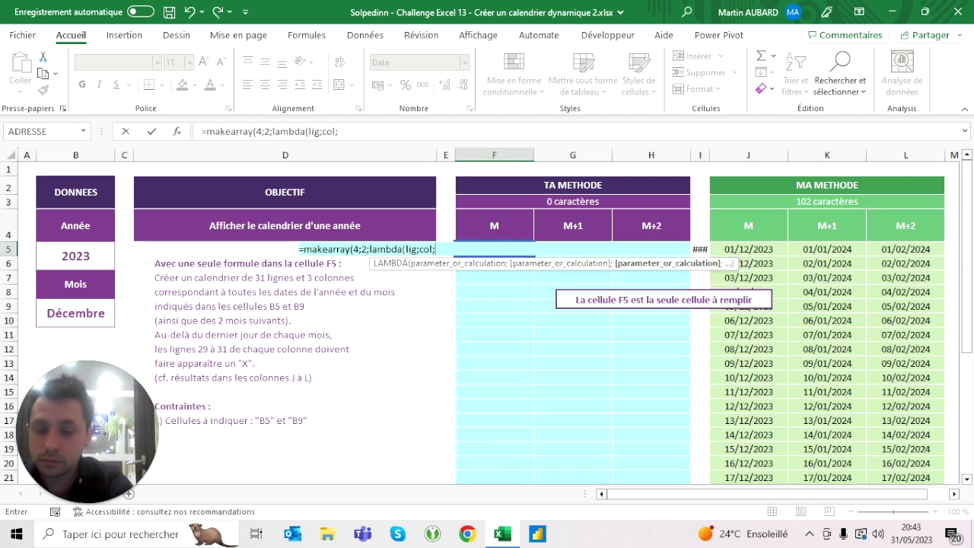
text(col)))
key(Return)
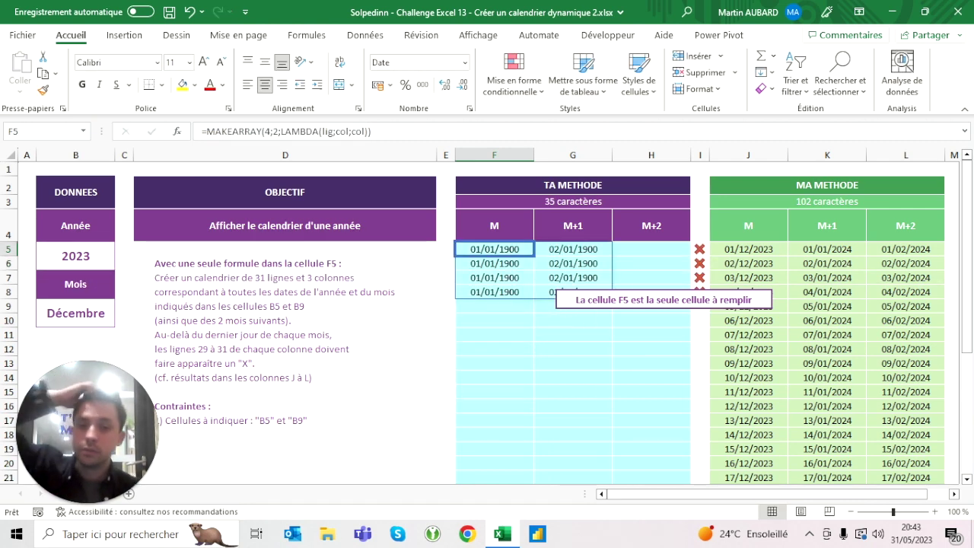
Step: Apply the Standard number format to the answer area from F5, so the grid shows 1s and 2s
mouse_move(495, 249)
mouse_down()
mouse_move(651, 400)
mouse_move(688, 479)
mouse_up()
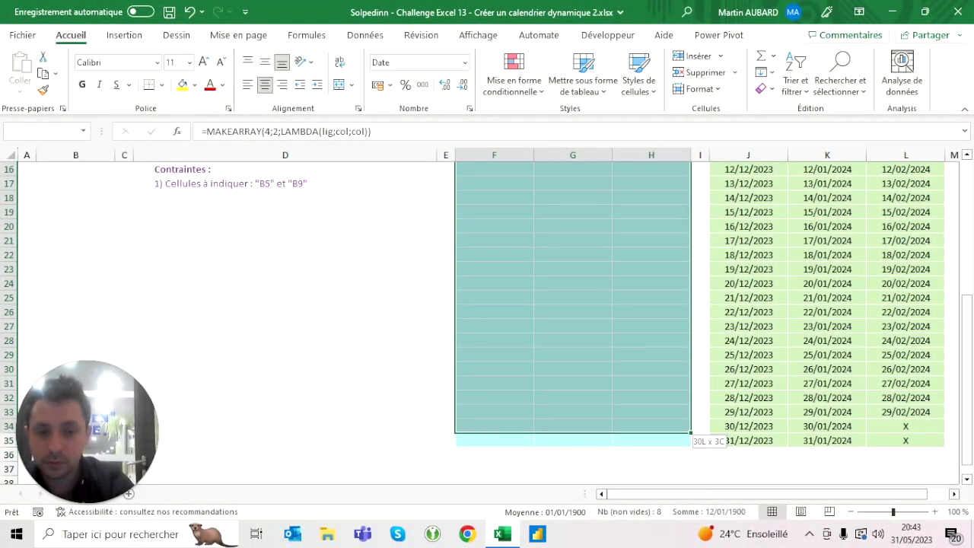
drag(690, 480, 690, 447)
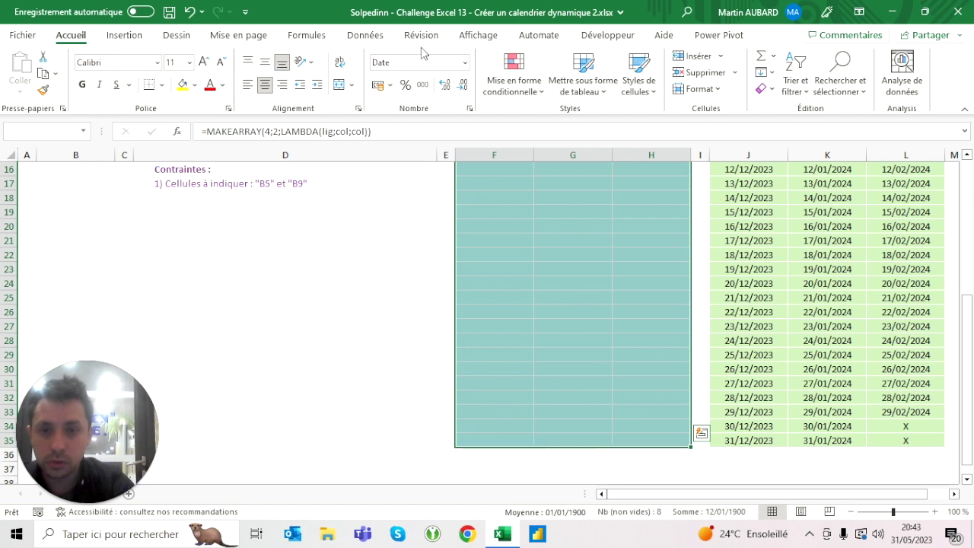
click(464, 62)
click(431, 84)
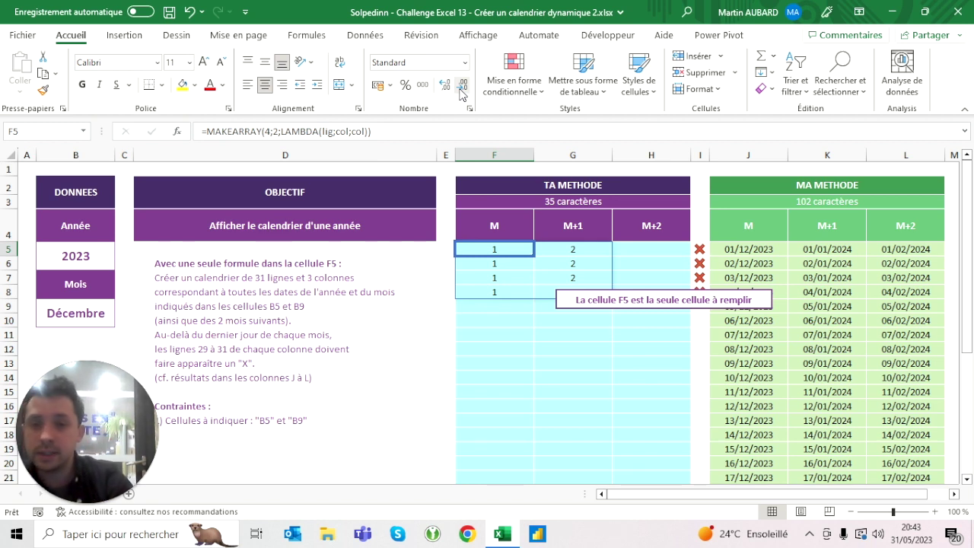
key(Right)
key(Left)
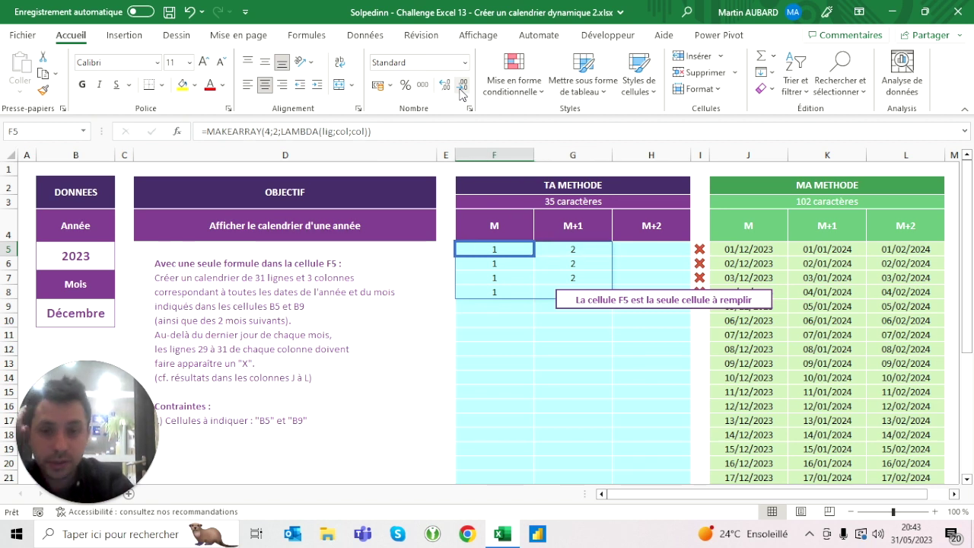
click(363, 132)
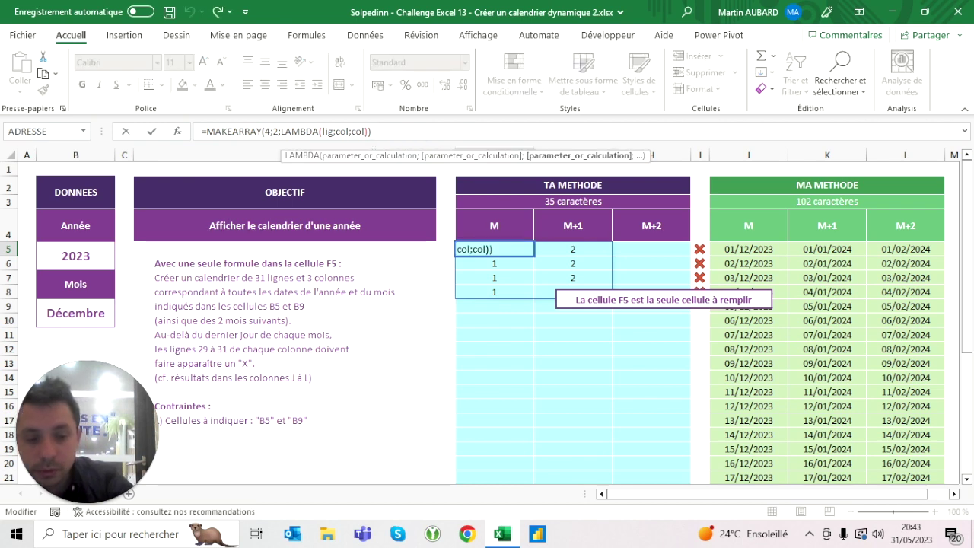
Step: Double each column value with *2 and resize the array to 31 rows by 3 columns
text(*2)
key(ctrl+Return)
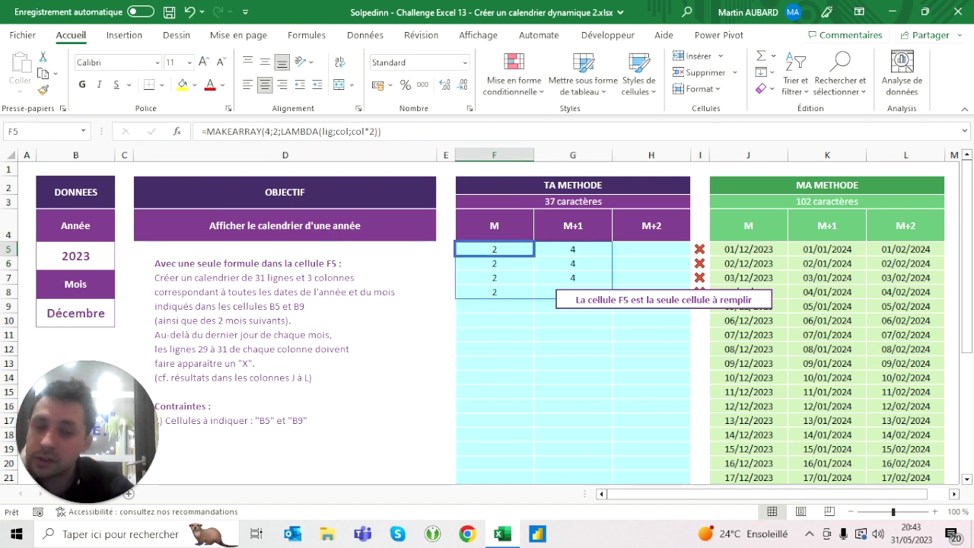
click(265, 131)
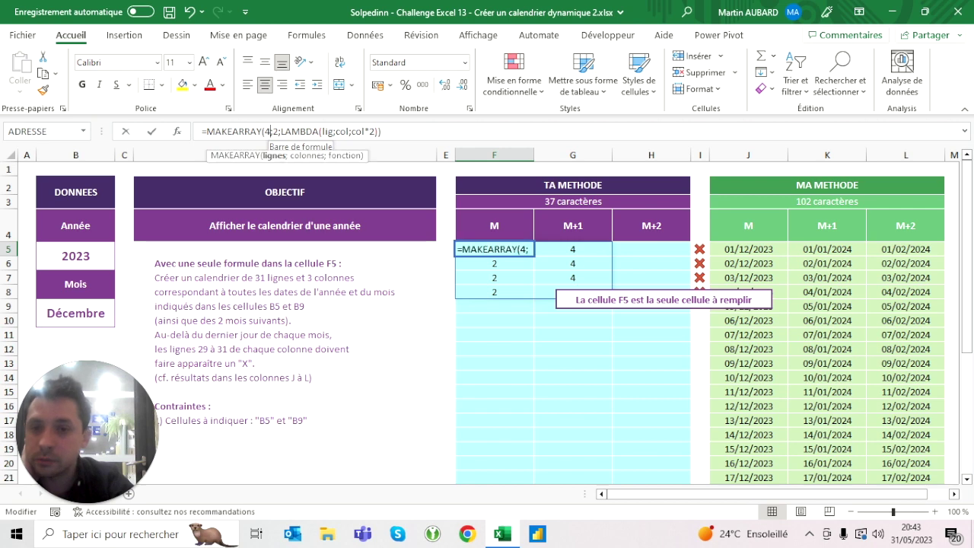
key(BackSpace)
text(31)
key(Right)
key(Delete)
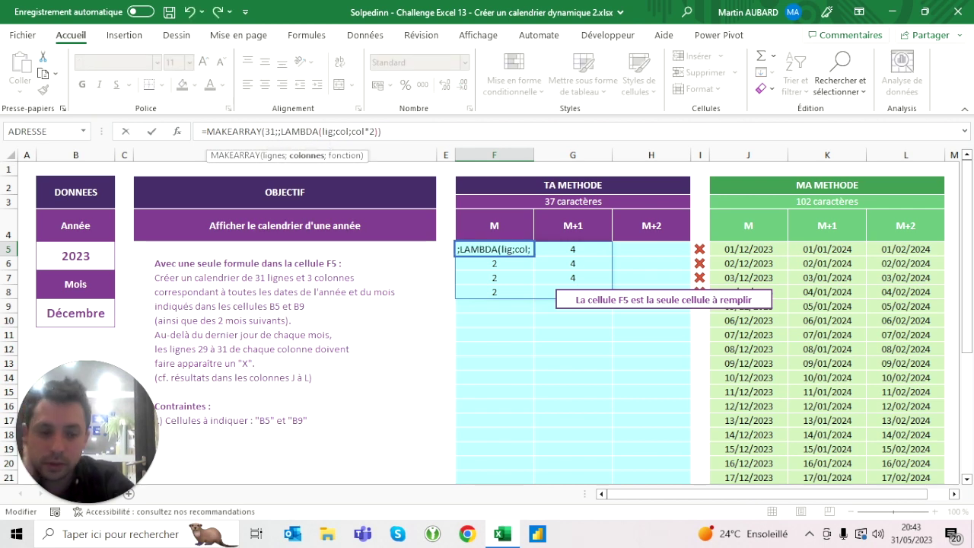
text(3)
key(Return)
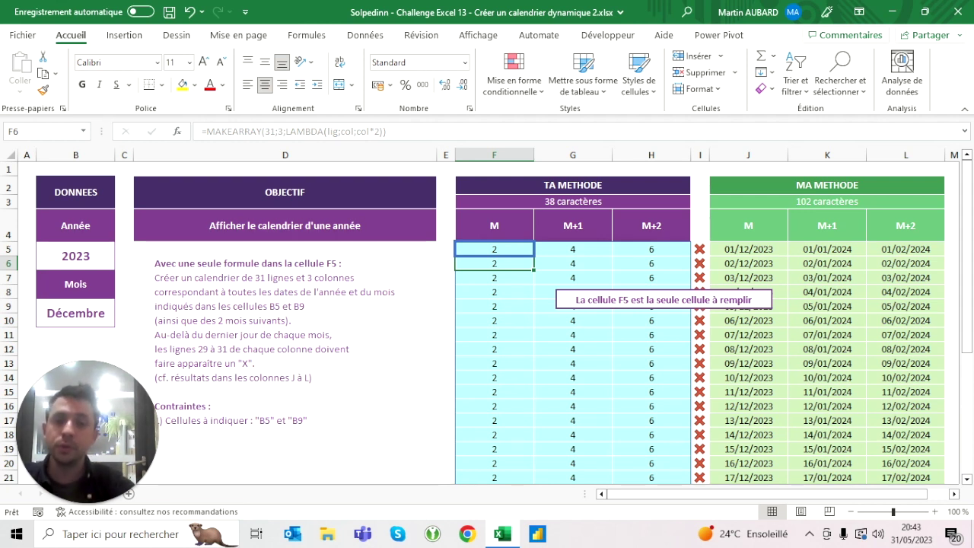
Step: Drop the doubling and use col-1, so the columns read 0, 1 and 2
click(494, 249)
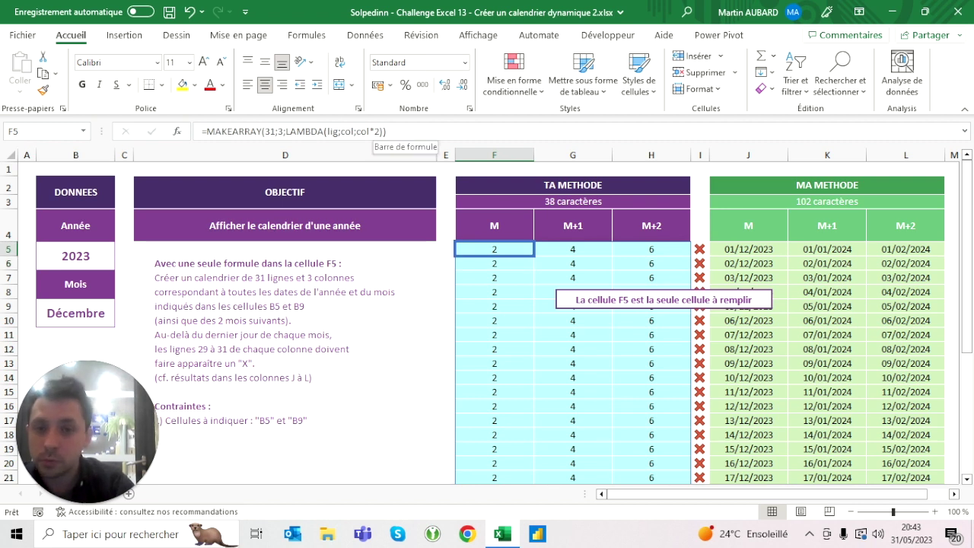
click(379, 132)
key(BackSpace)
key(BackSpace)
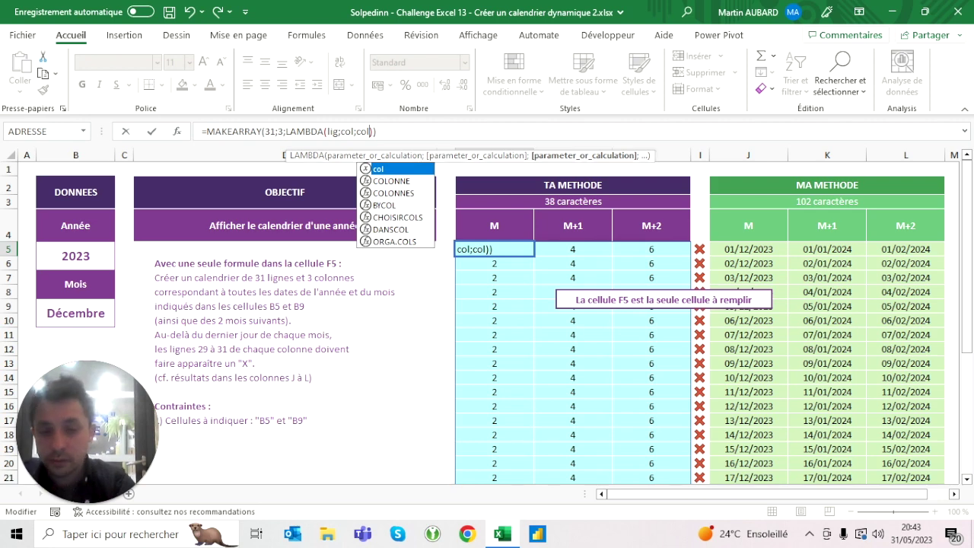
key(Return)
click(494, 249)
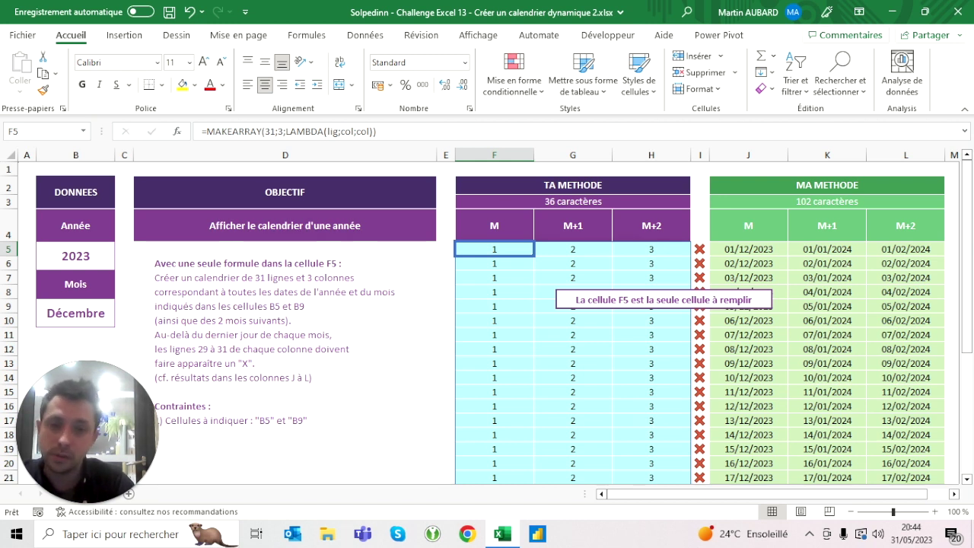
click(368, 131)
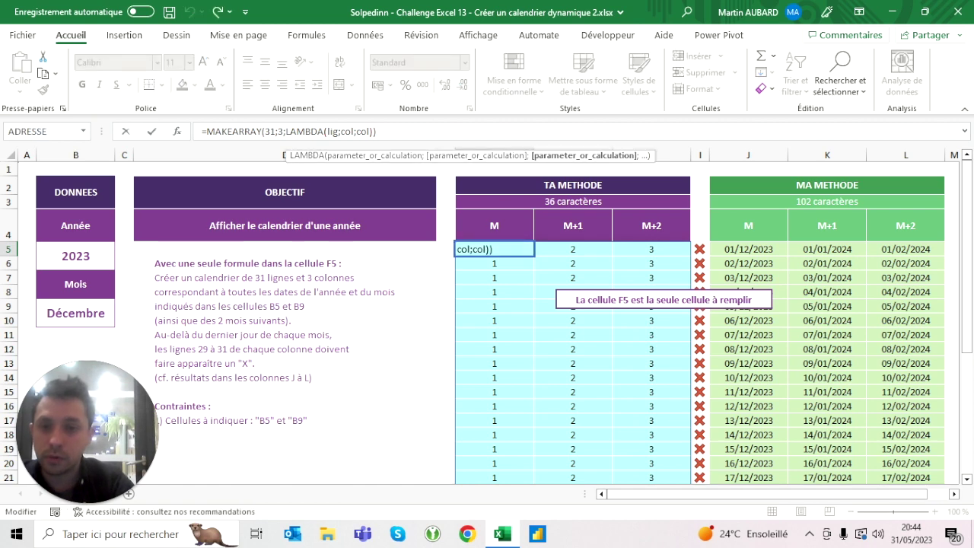
text(-1)
key(ctrl+Return)
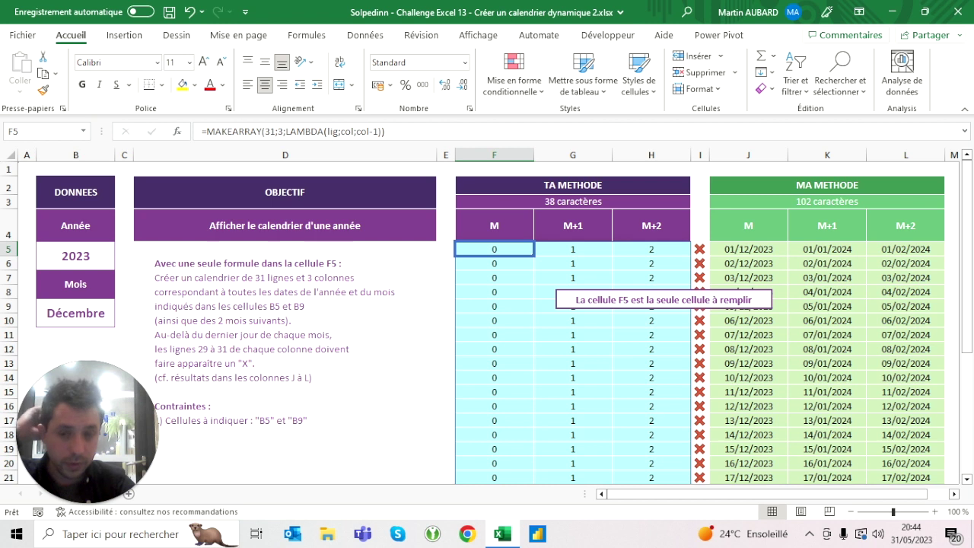
Step: Check B9's month dropdown, leaving Décembre, then resume editing the F5 formula
click(76, 313)
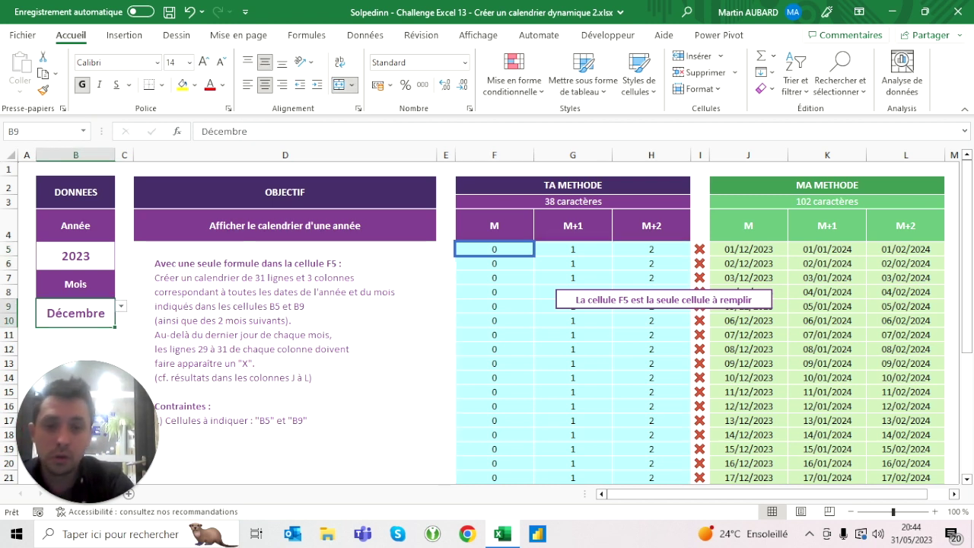
click(494, 249)
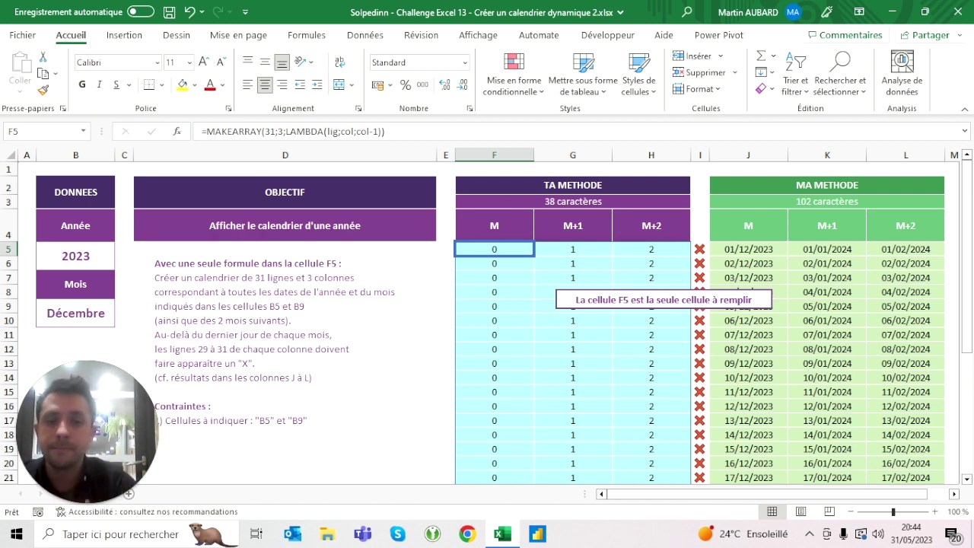
click(76, 313)
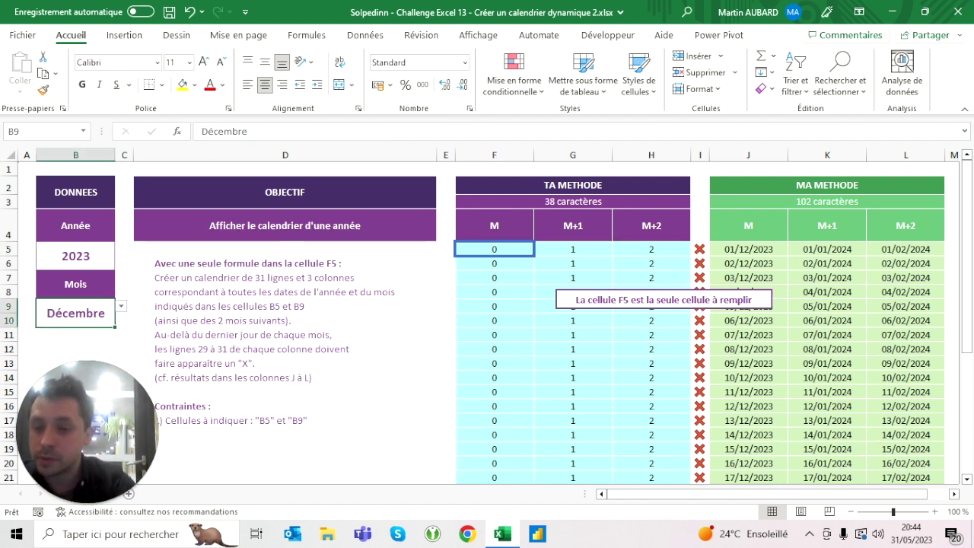
click(121, 306)
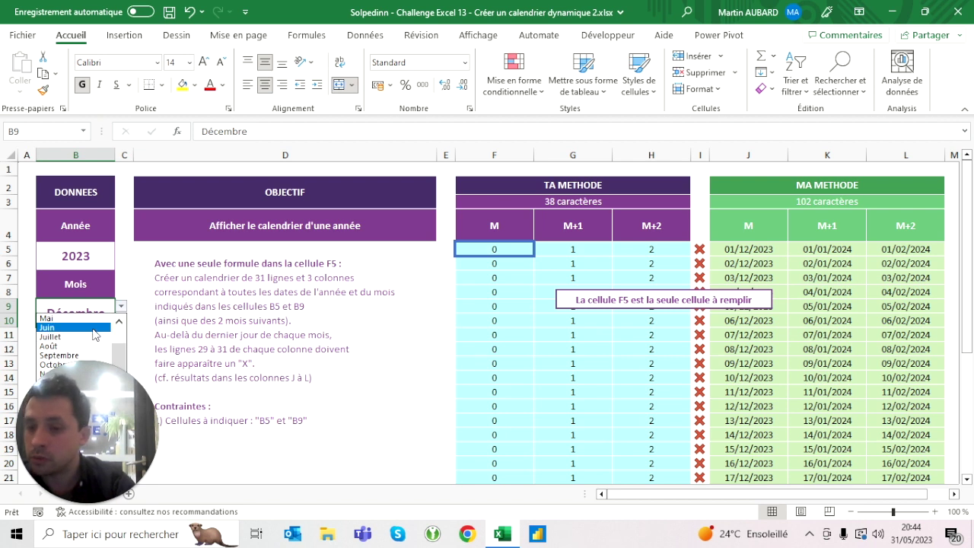
key(Escape)
click(494, 249)
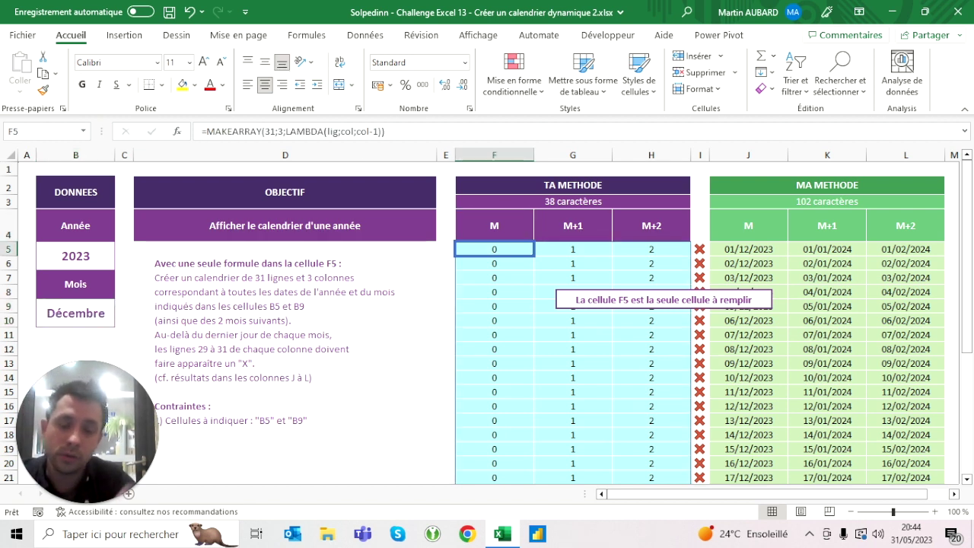
click(525, 232)
key(Down)
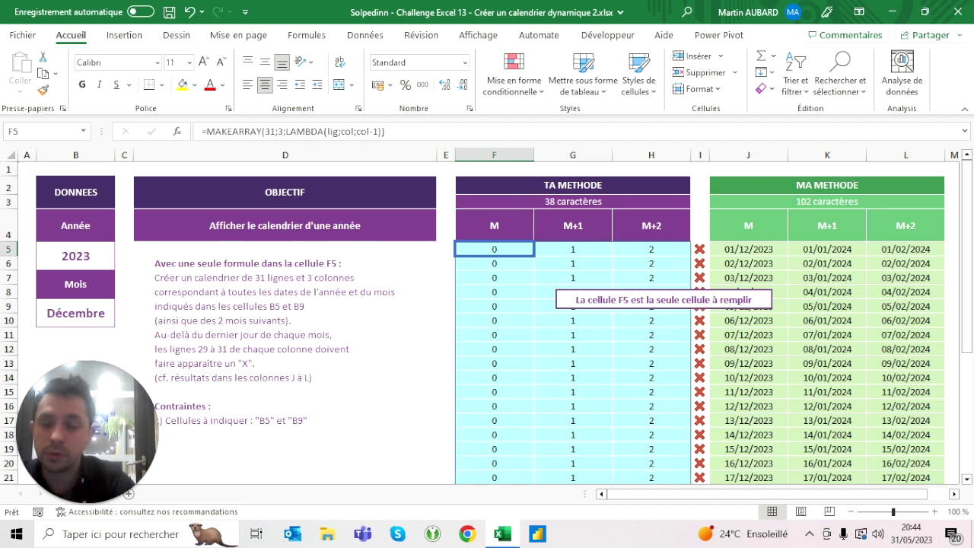
click(373, 132)
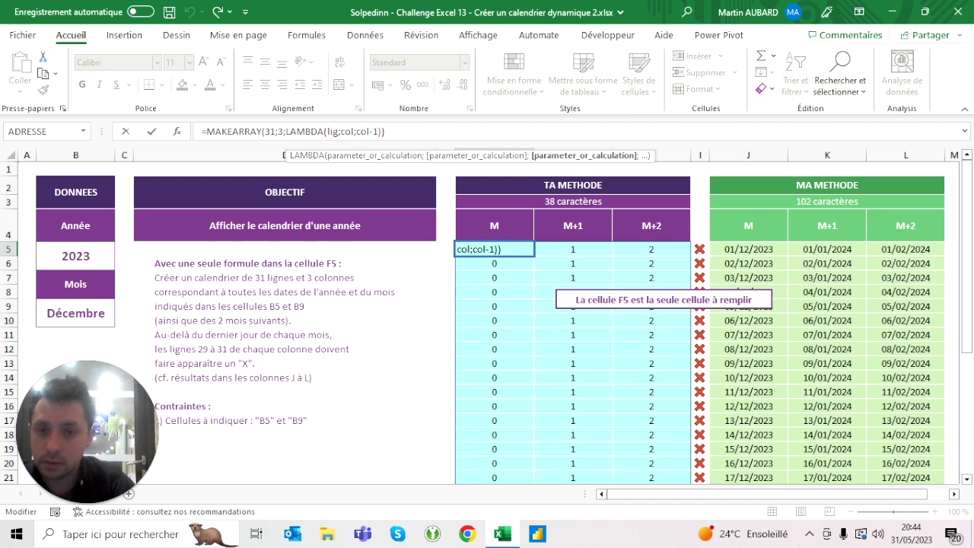
Step: Make the LAMBDA return MOIS(B9&1)+col-1, giving month numbers 12, 13 and 14
text(()
click(75, 312)
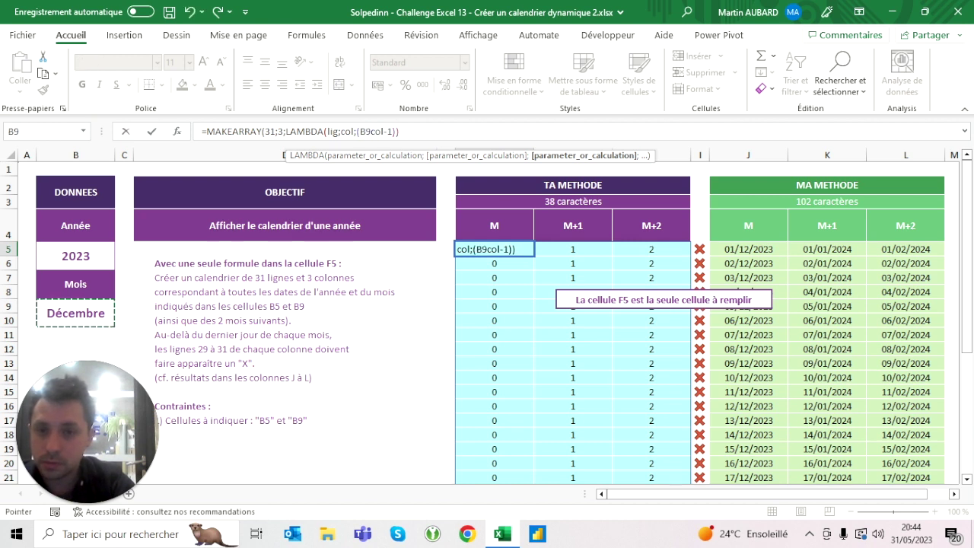
text(&1))
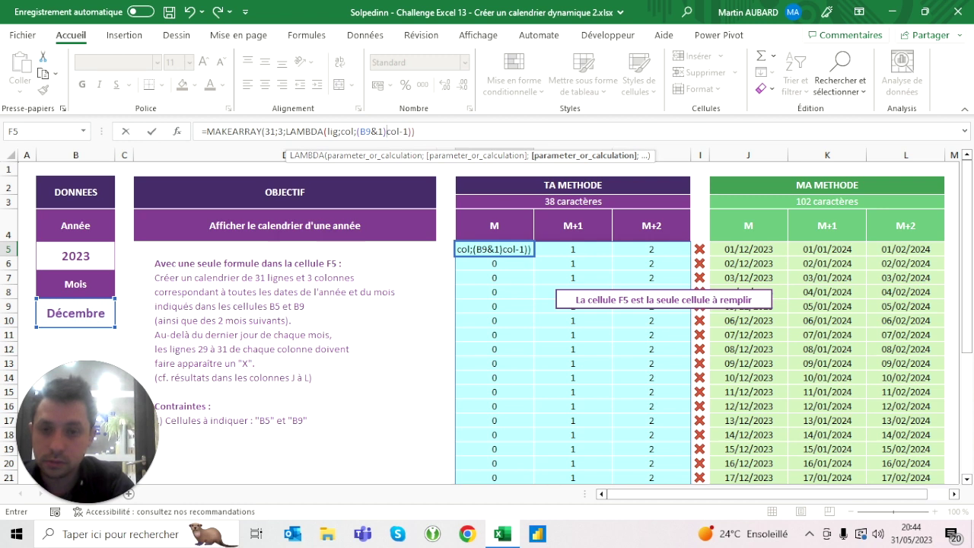
text(+)
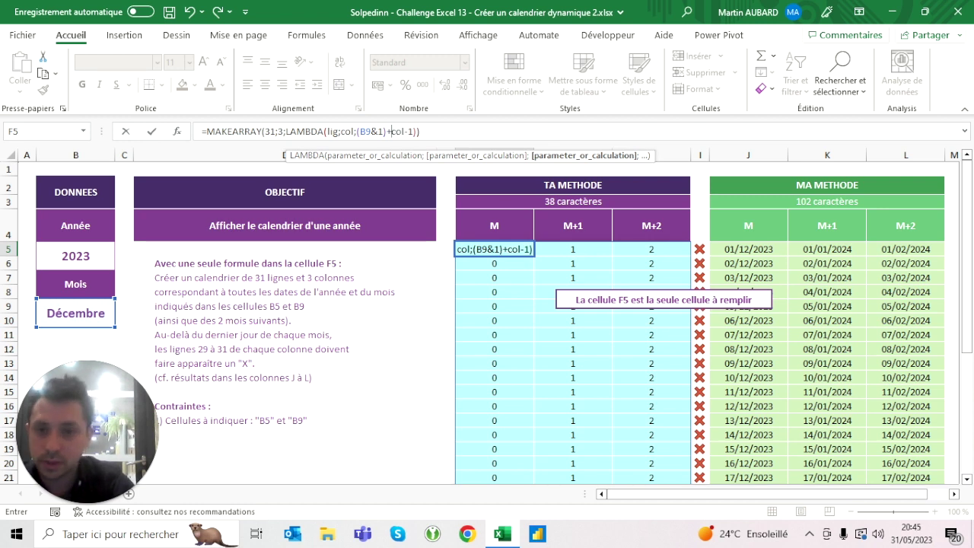
click(357, 132)
text(mois)
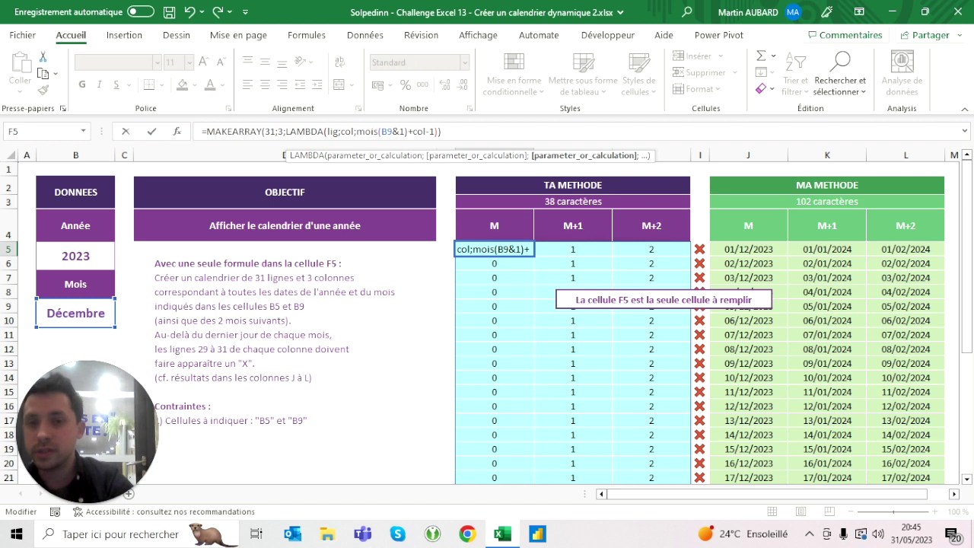
double_click(389, 132)
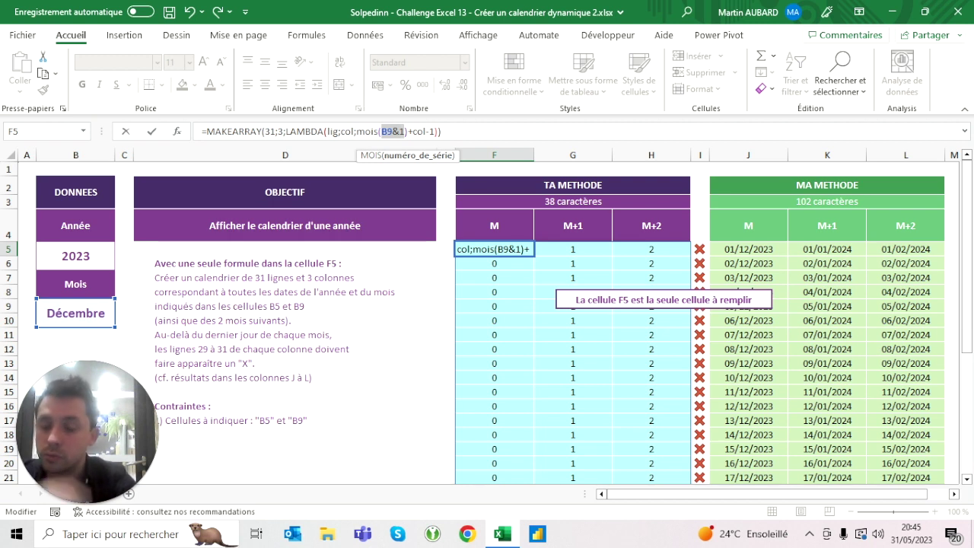
click(398, 131)
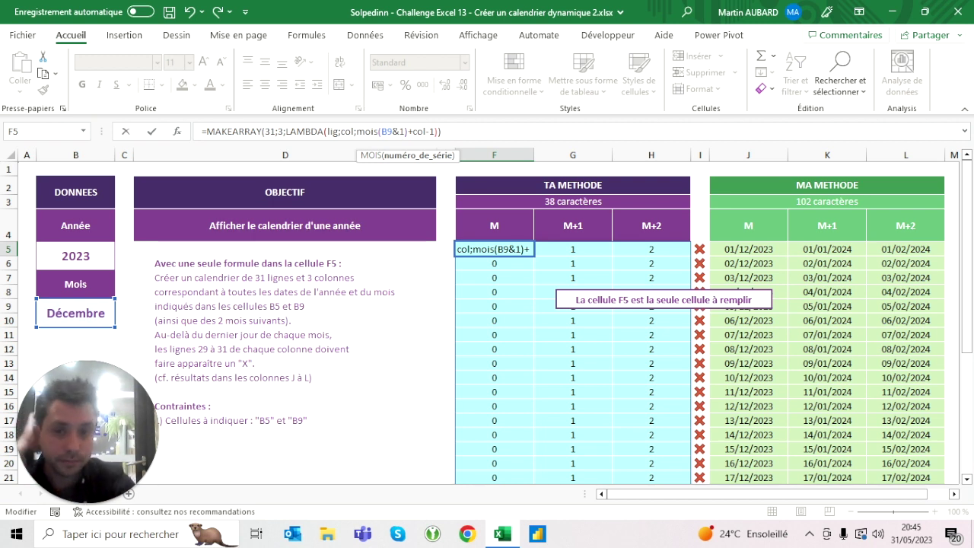
click(408, 132)
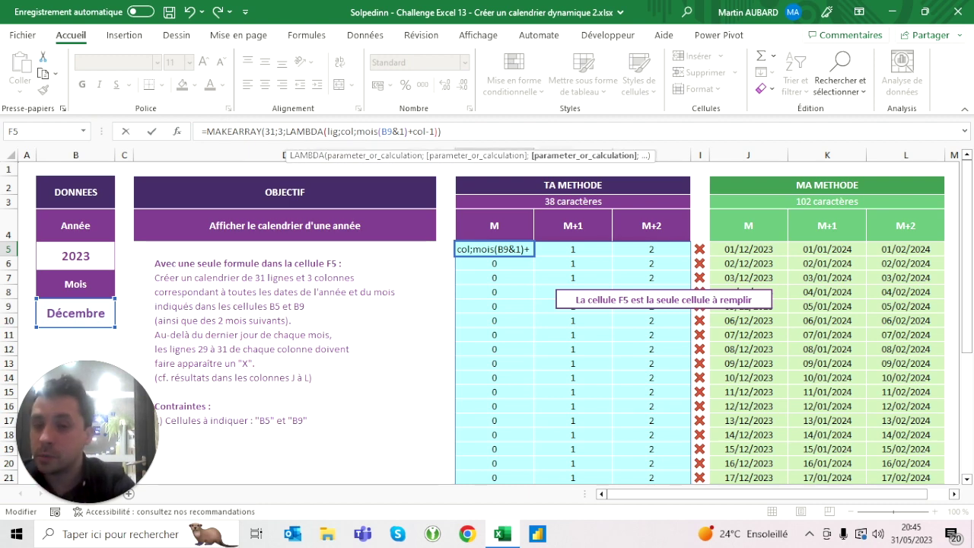
key(ctrl+Return)
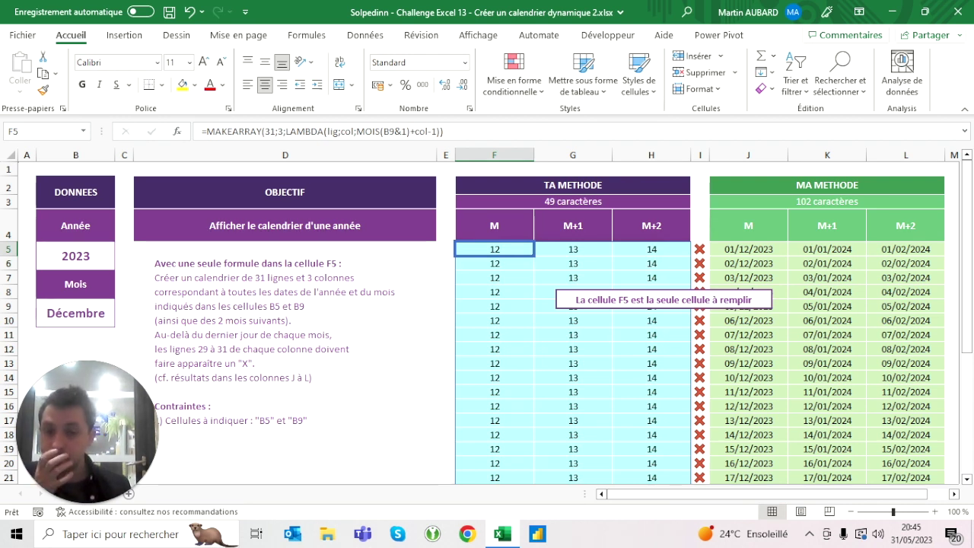
Step: Wrap the month in DATE(2023;…;1), spilling serials 45261, 45292 and 45323
key(F2)
text(date()
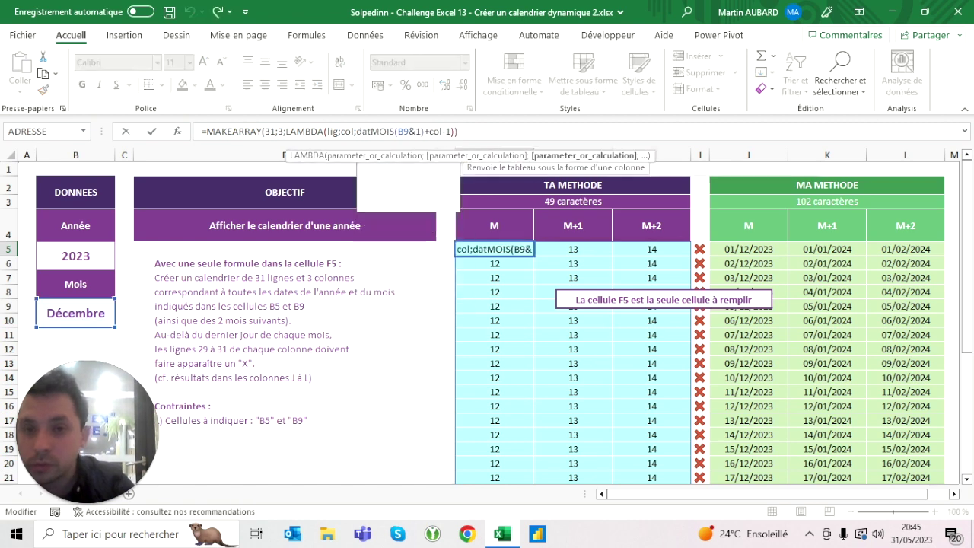
text(2023;)
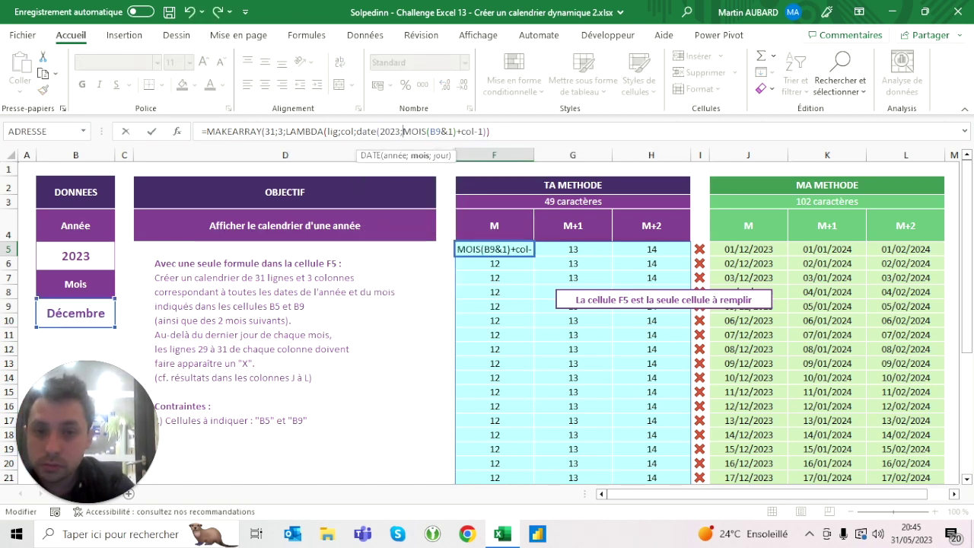
text(;1)
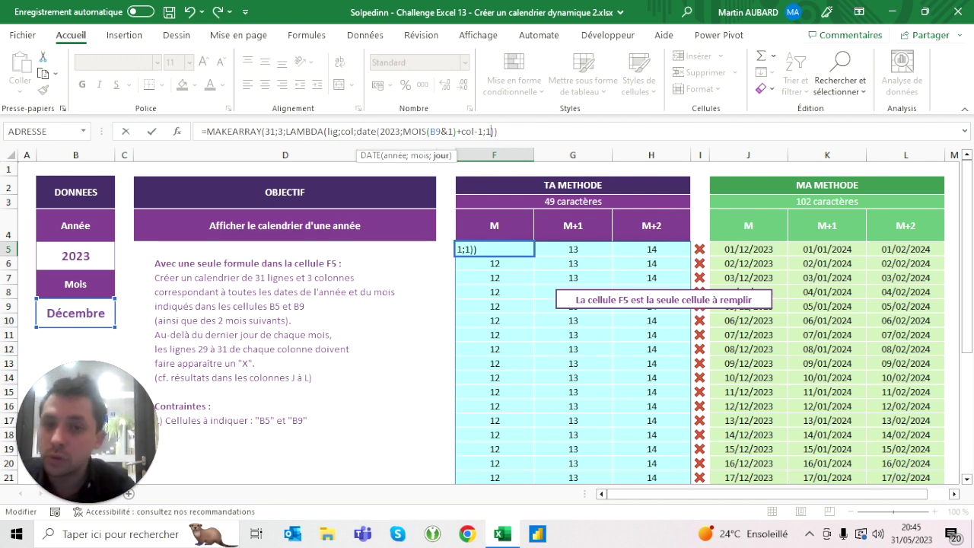
text())
key(Return)
click(494, 249)
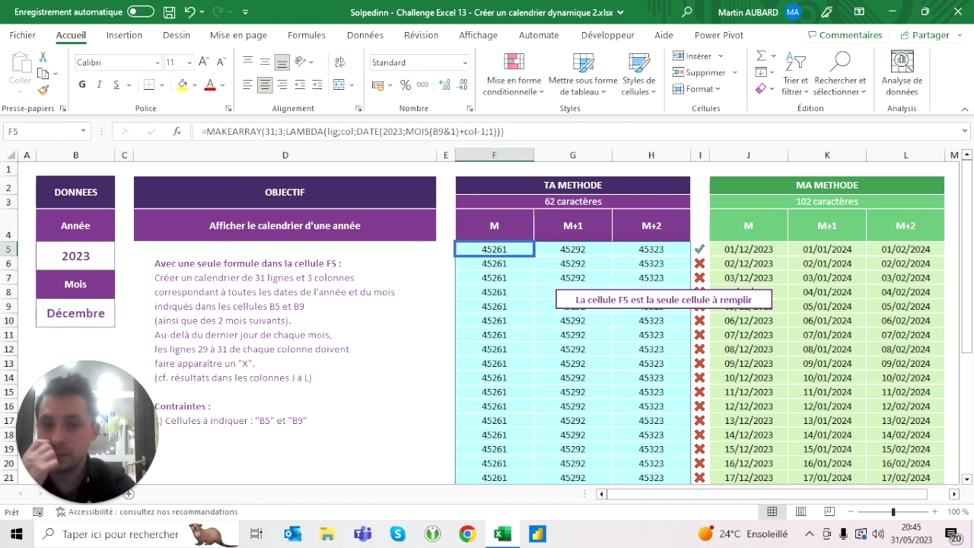
mouse_move(494, 249)
mouse_down()
mouse_move(652, 249)
mouse_move(652, 263)
mouse_up()
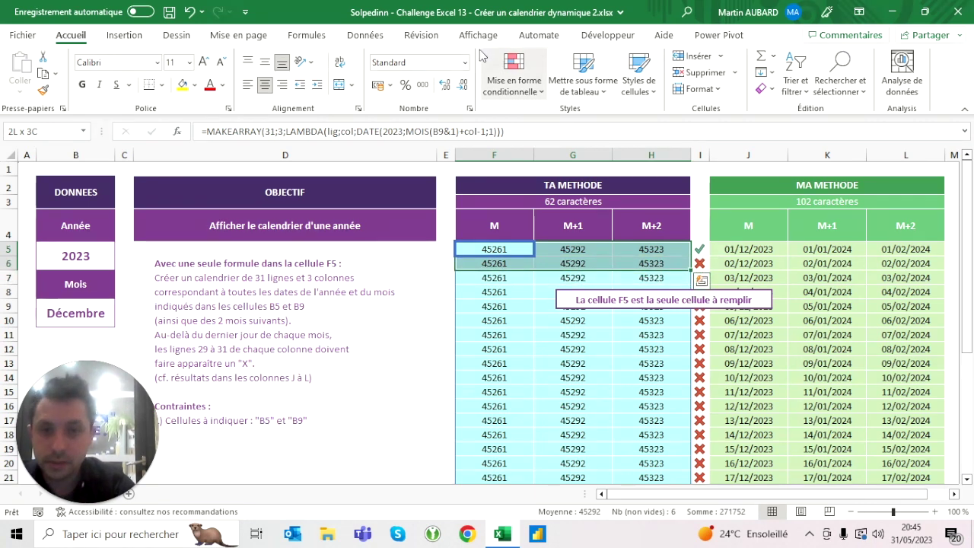
key(shift+Down)
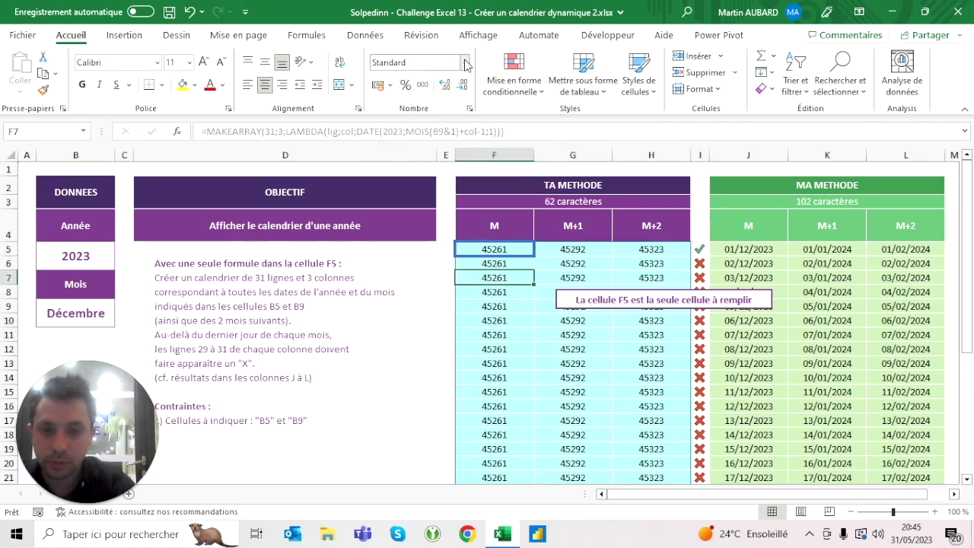
Step: Format the F5:H35 spill range as Date courte
key(ctrl+shift+Down)
key(ctrl+shift+Up)
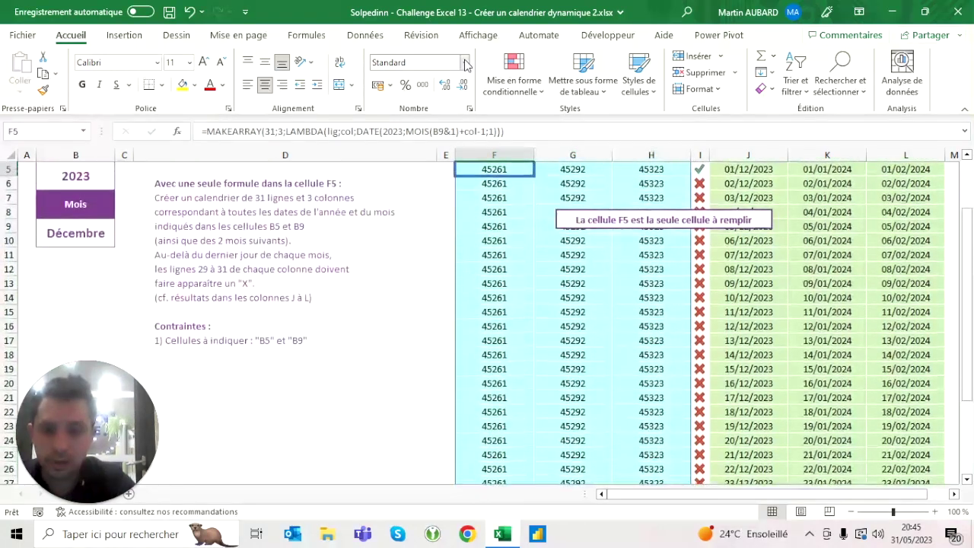
key(shift+Left)
key(shift+Right)
key(ctrl+shift+Down)
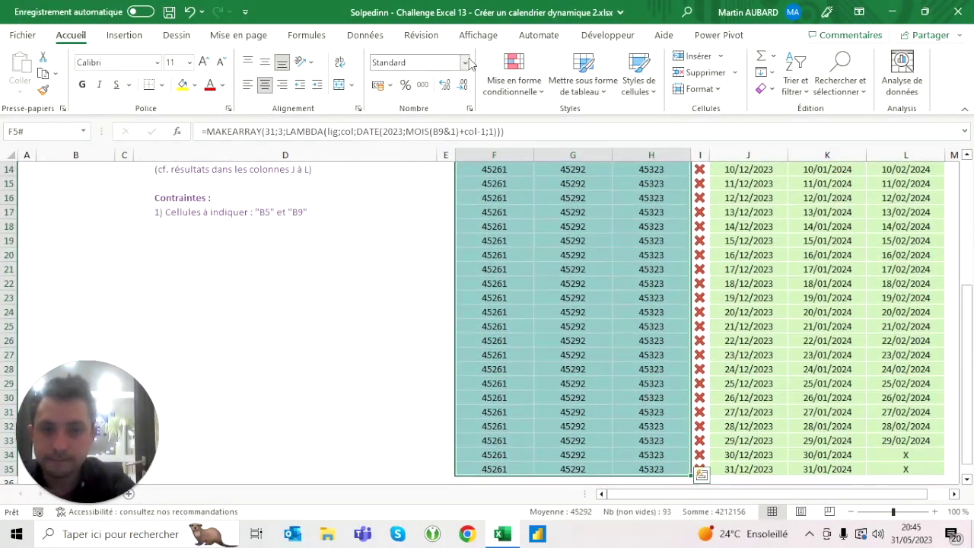
click(467, 65)
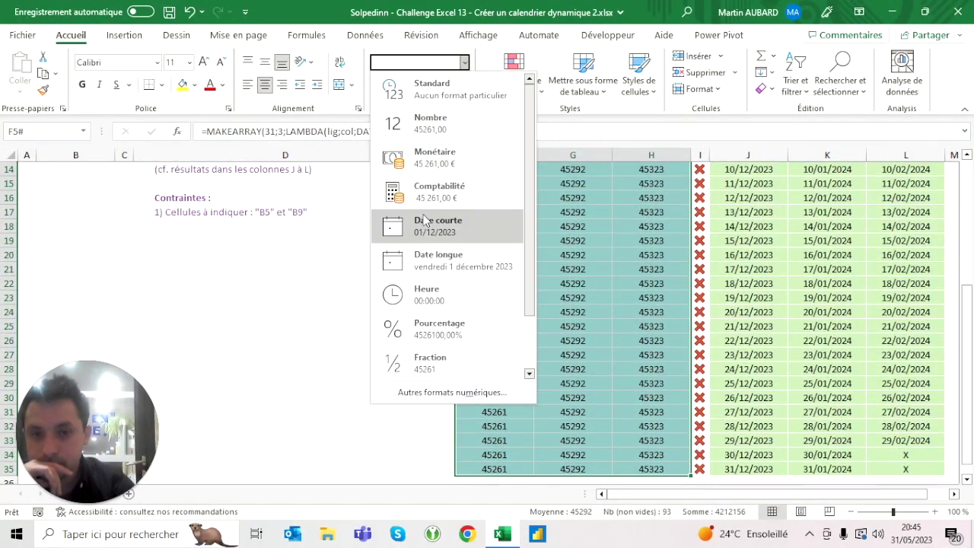
click(437, 217)
Step: Browse the spilled dates from F5, confirming 01/12/2023, 01/01/2024 and 01/02/2024
click(495, 249)
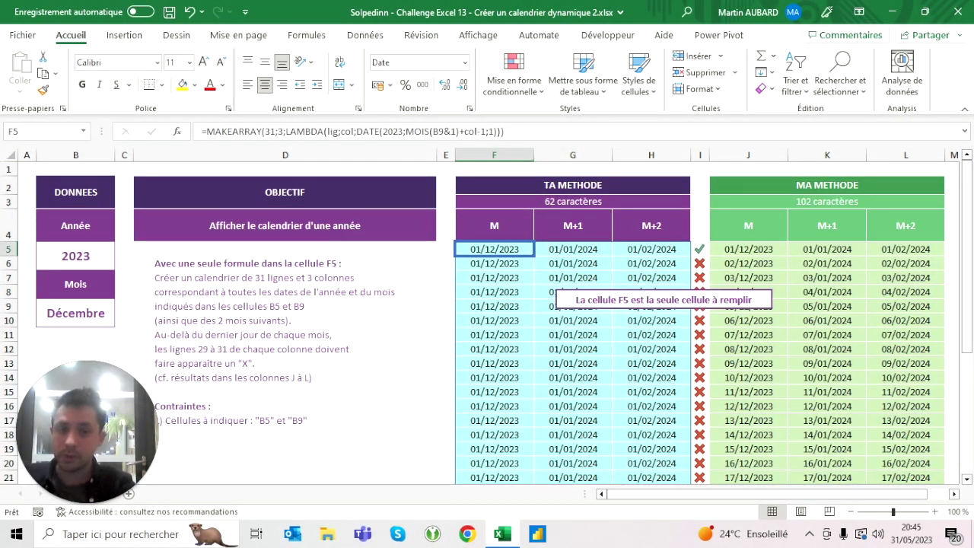
click(494, 264)
key(Down)
key(Down)
key(Down)
key(Up)
key(Up)
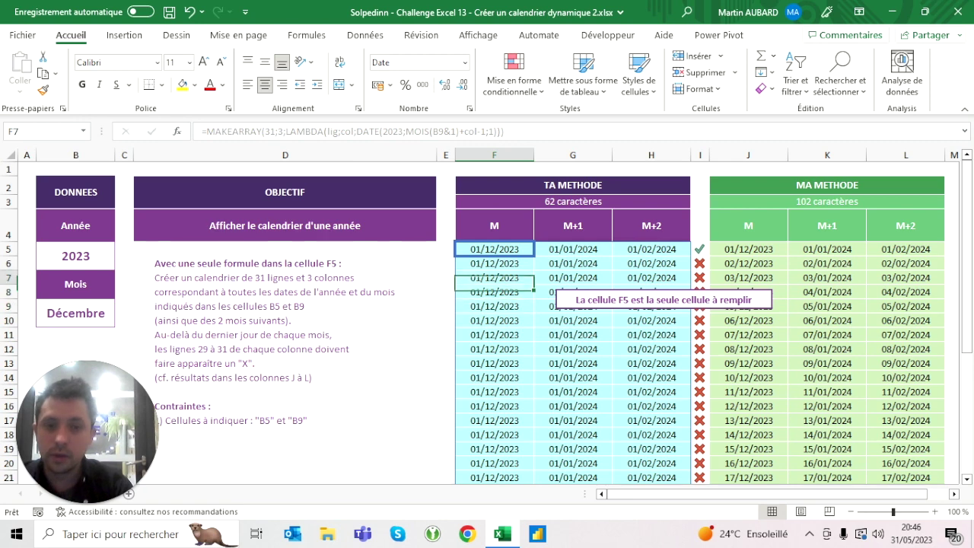
key(Up)
key(Up)
key(Right)
key(Up)
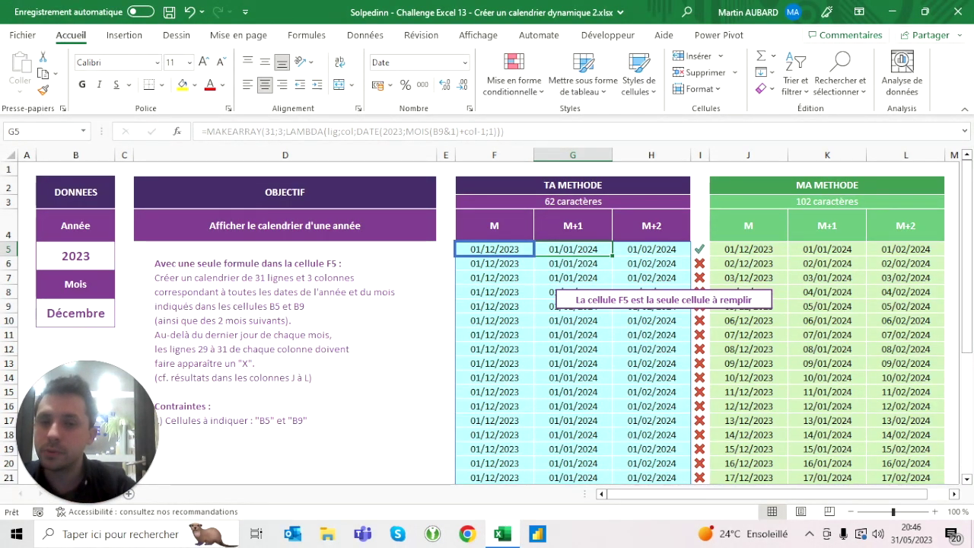
Step: Replace DATE's day argument 1 with lig, so dates run 01/12/2023, 02/12/2023 and onward
click(494, 249)
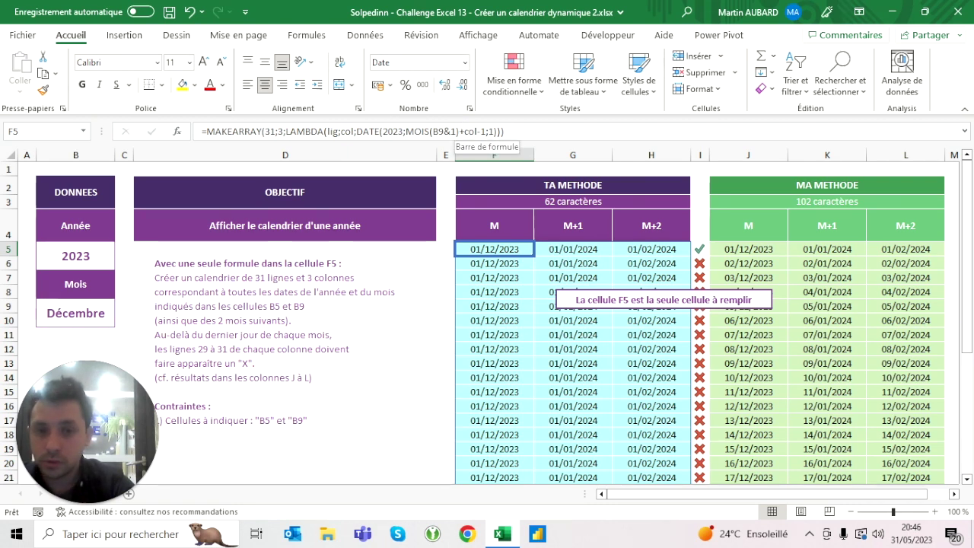
click(495, 131)
key(BackSpace)
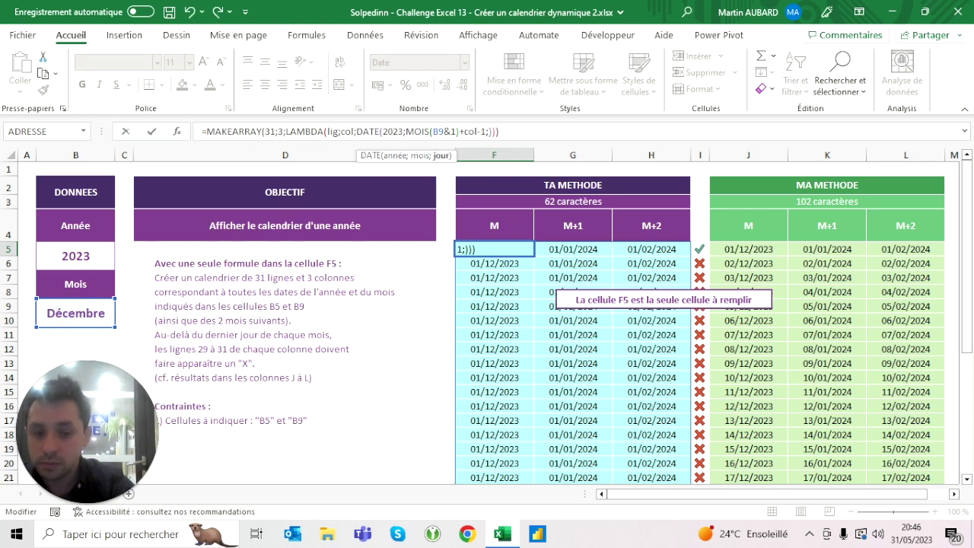
text(lig)
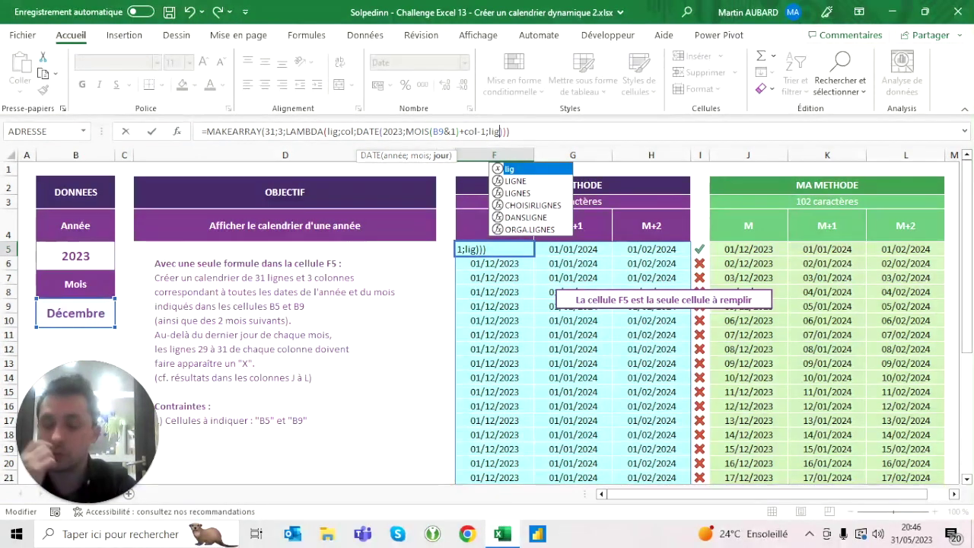
key(Return)
click(494, 249)
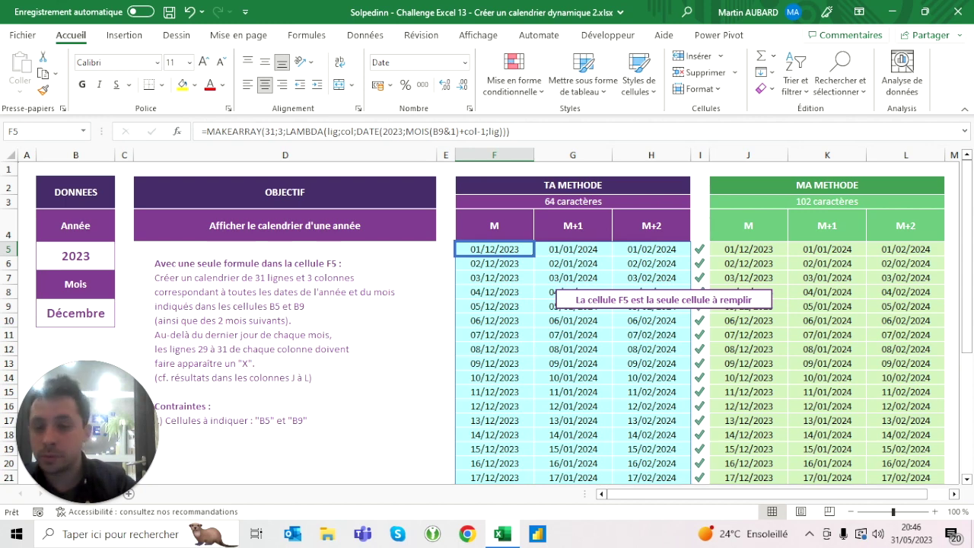
click(494, 264)
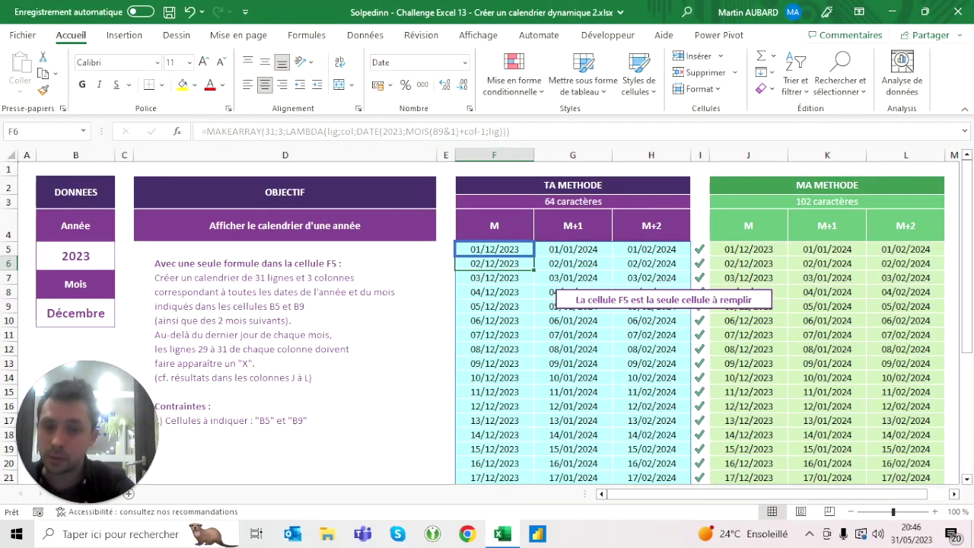
key(Down)
key(Down)
key(ctrl+Down)
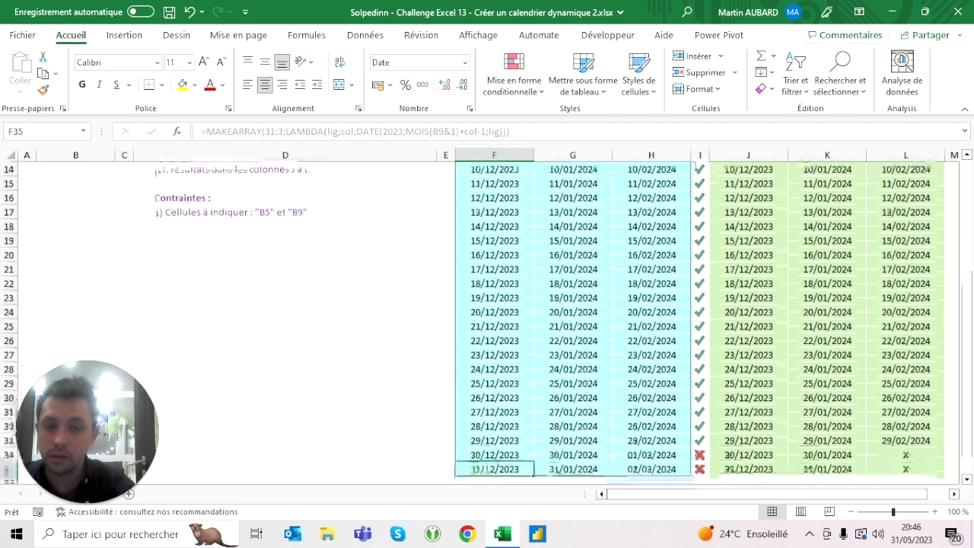
key(Up)
key(Up)
key(Down)
key(Down)
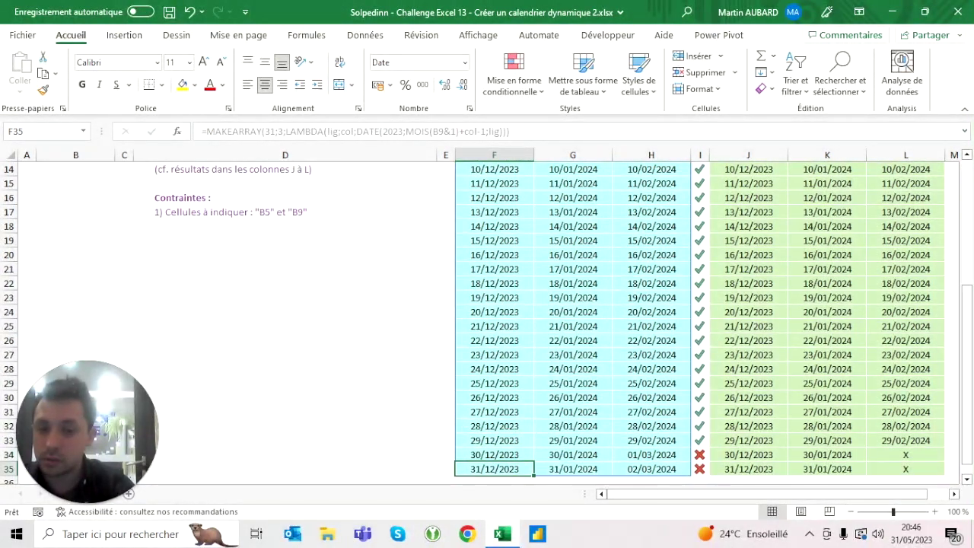
key(Right)
key(Right)
key(shift+Up)
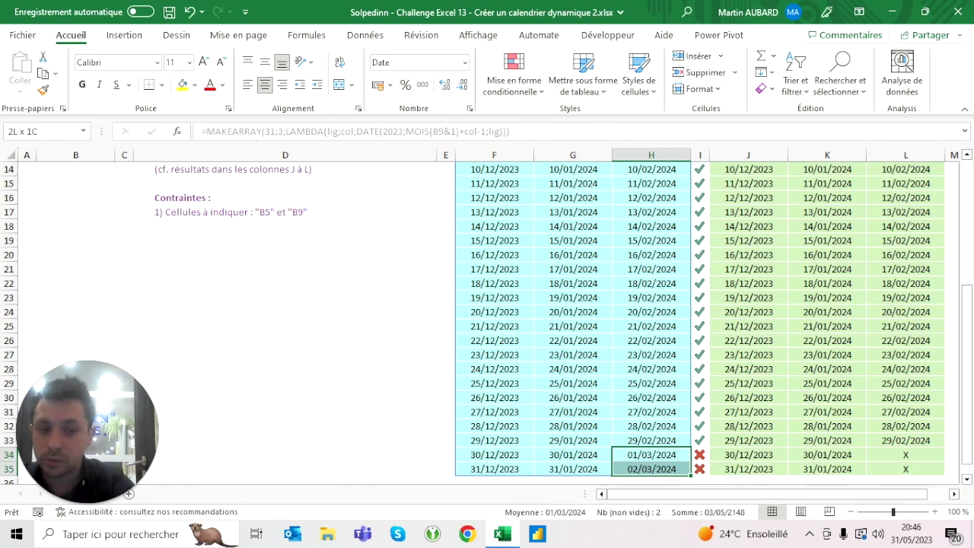
key(Up)
key(Up)
click(651, 454)
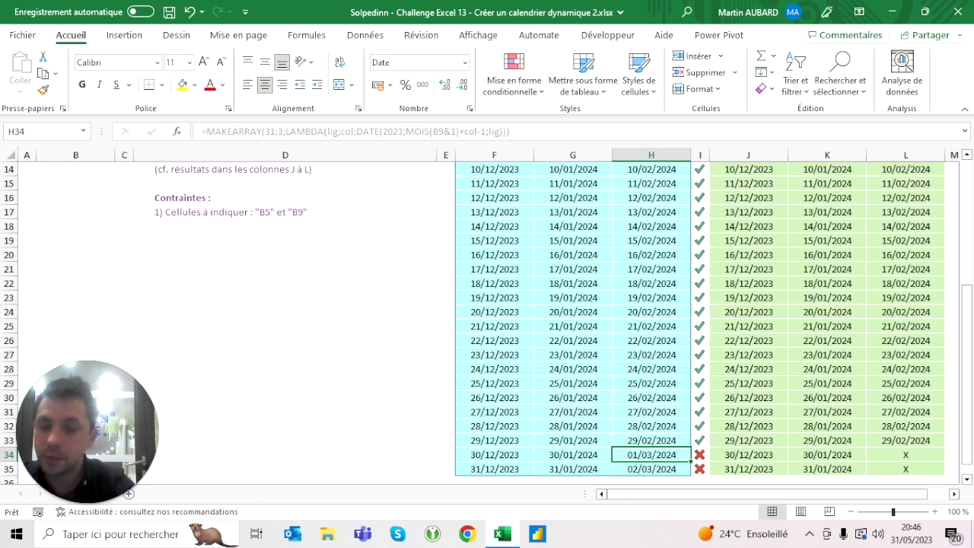
key(Left)
key(Left)
key(Up)
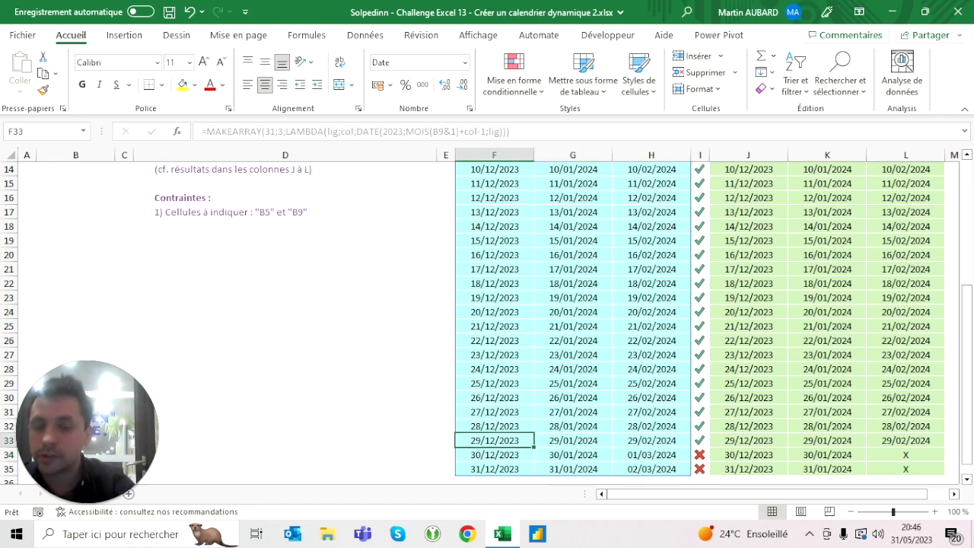
key(ctrl+Up)
key(ctrl+Up)
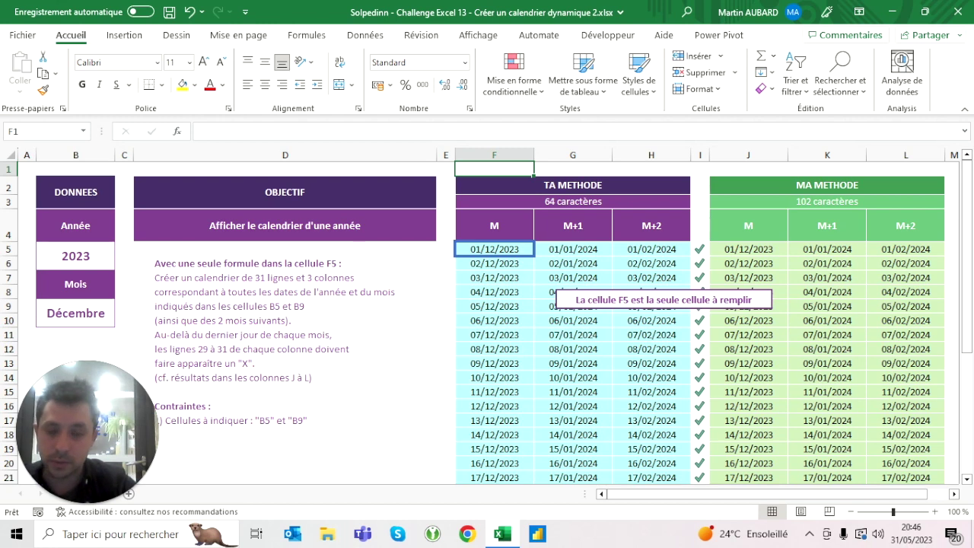
key(Down)
key(Down)
key(Down)
key(Down)
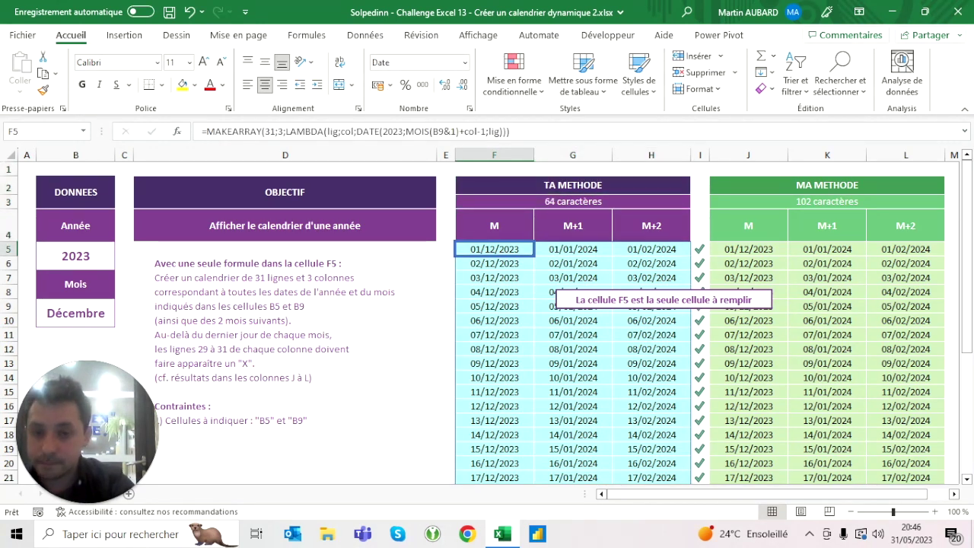
click(417, 131)
double_click(417, 130)
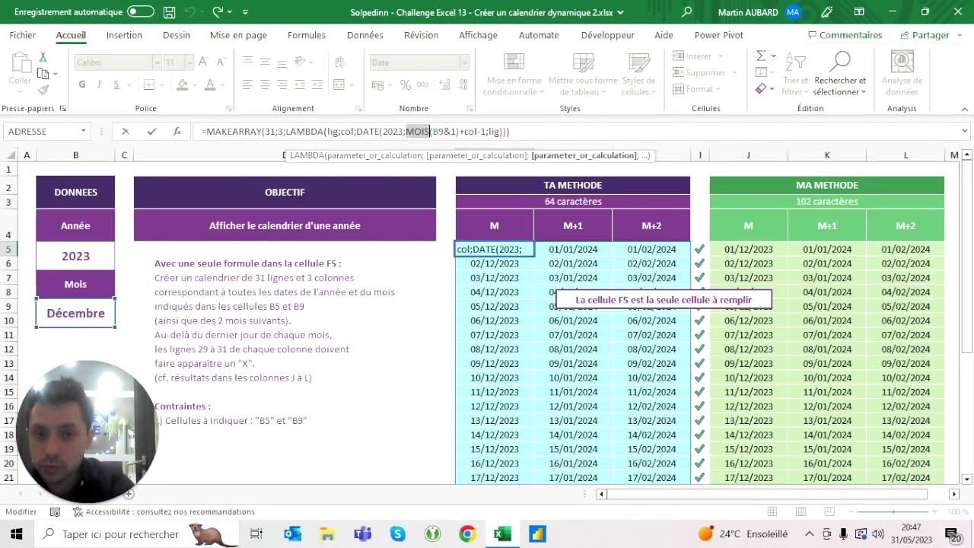
key(shift+Right)
key(shift+Right)
key(shift+Right)
key(shift+Right)
key(ctrl+c)
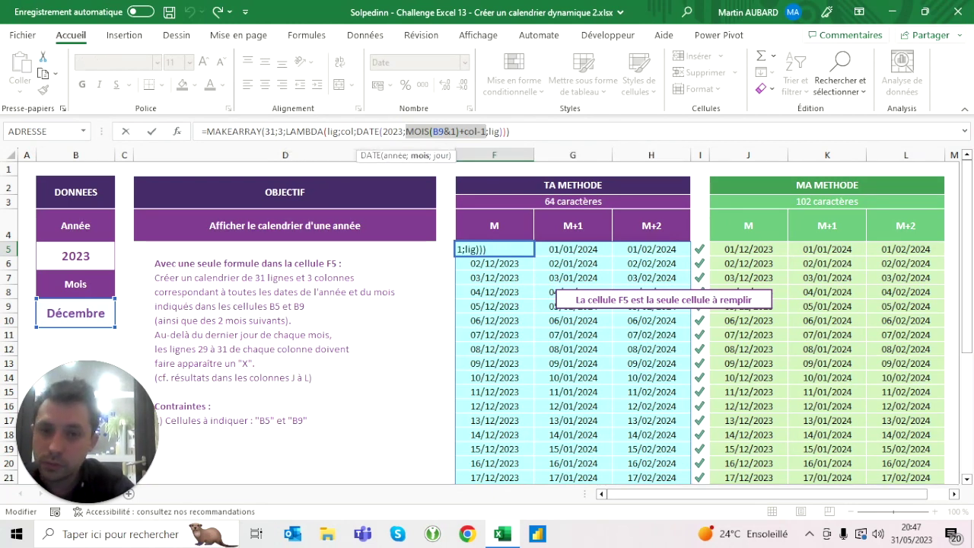
key(Left)
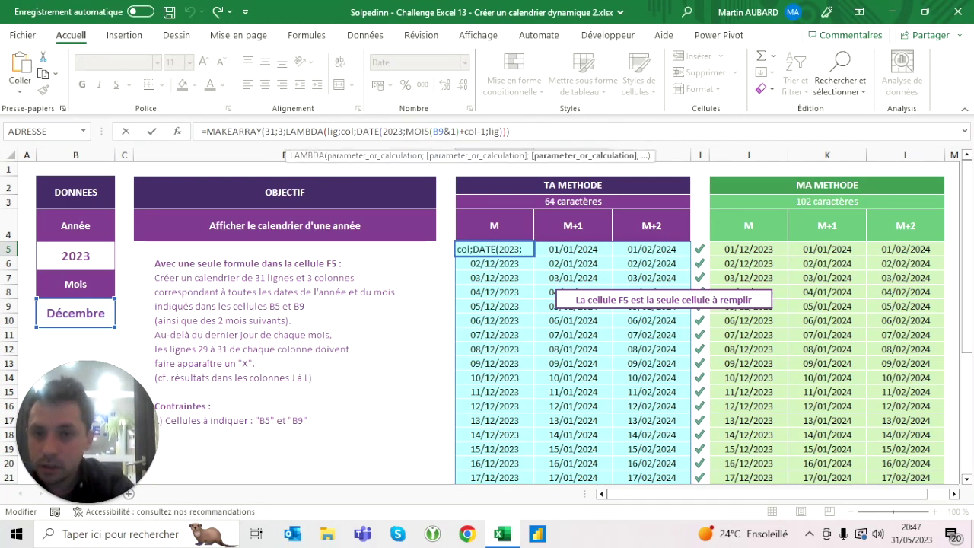
text(mois;)
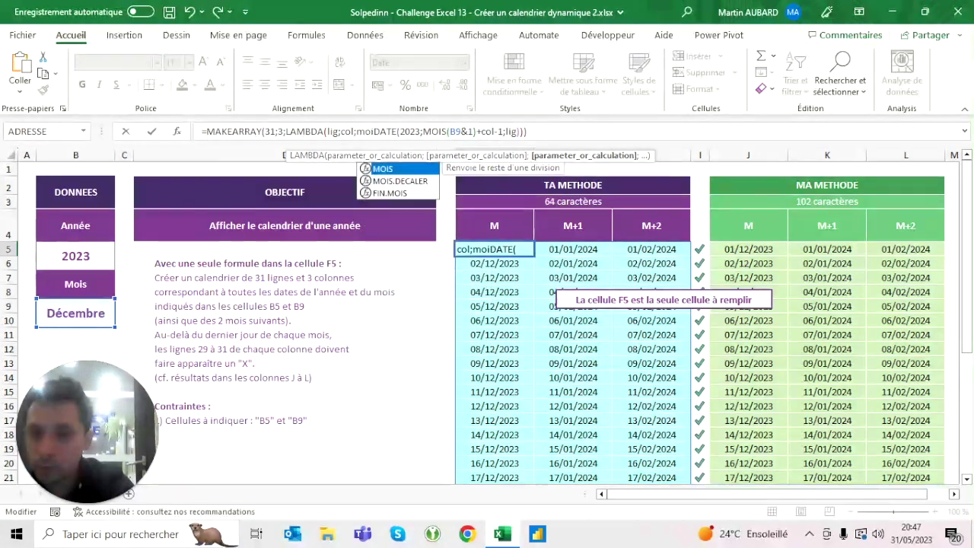
key(ctrl+v)
text(;)
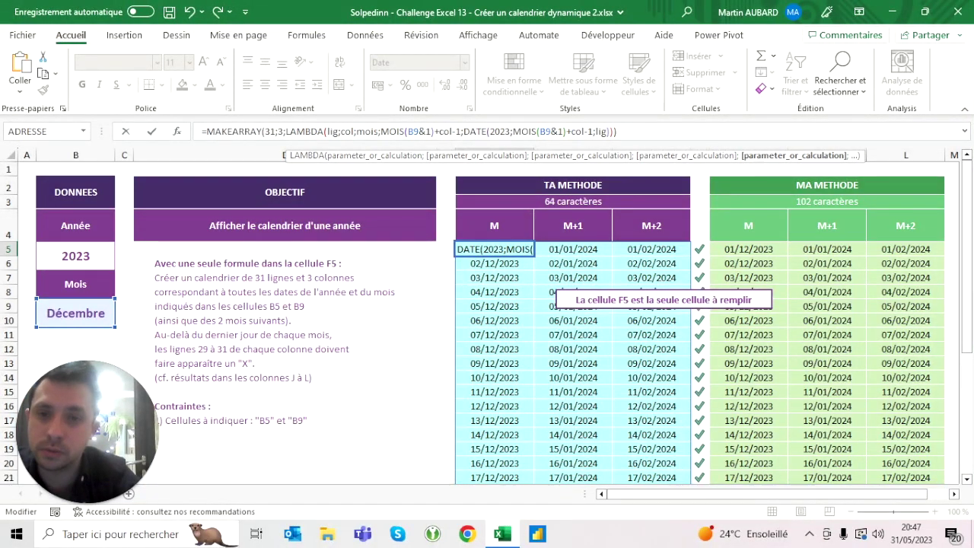
click(357, 131)
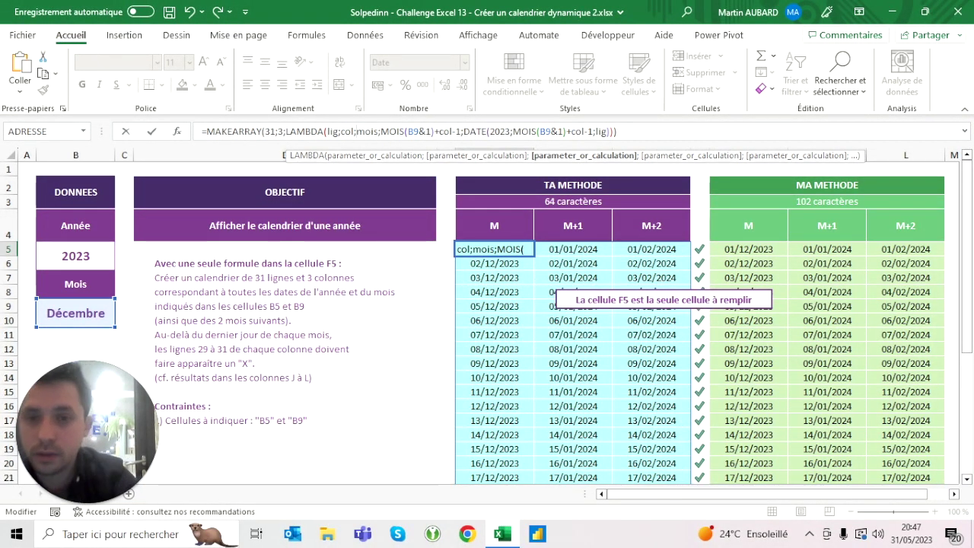
key(Delete)
key(Delete)
key(Delete)
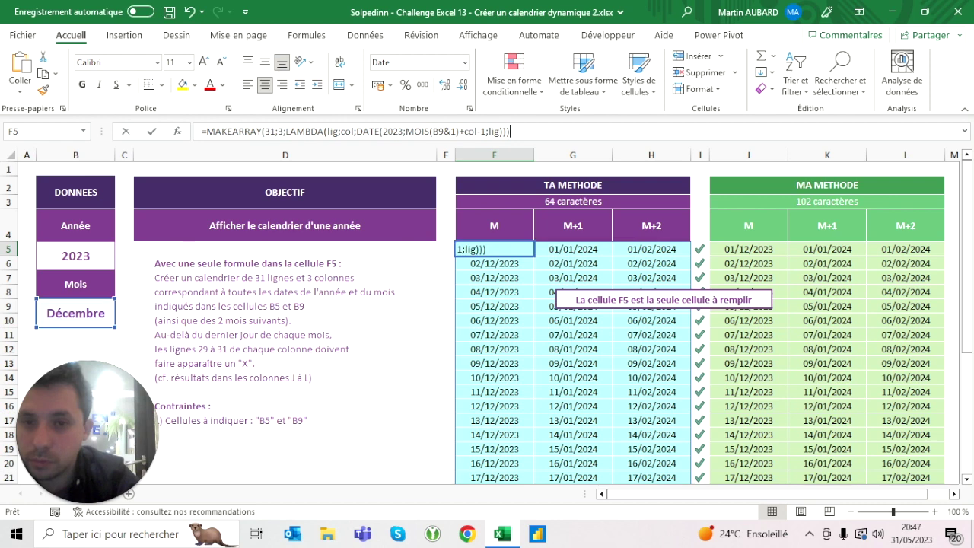
text(let()
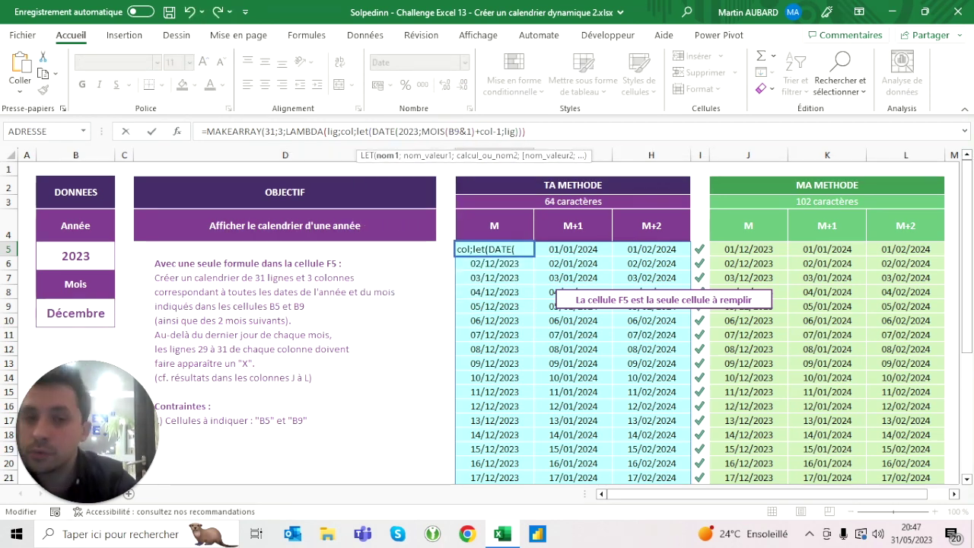
Step: Add a LET variable lemois holding the copied expression MOIS(B9&1)+col-1
text(lemois;)
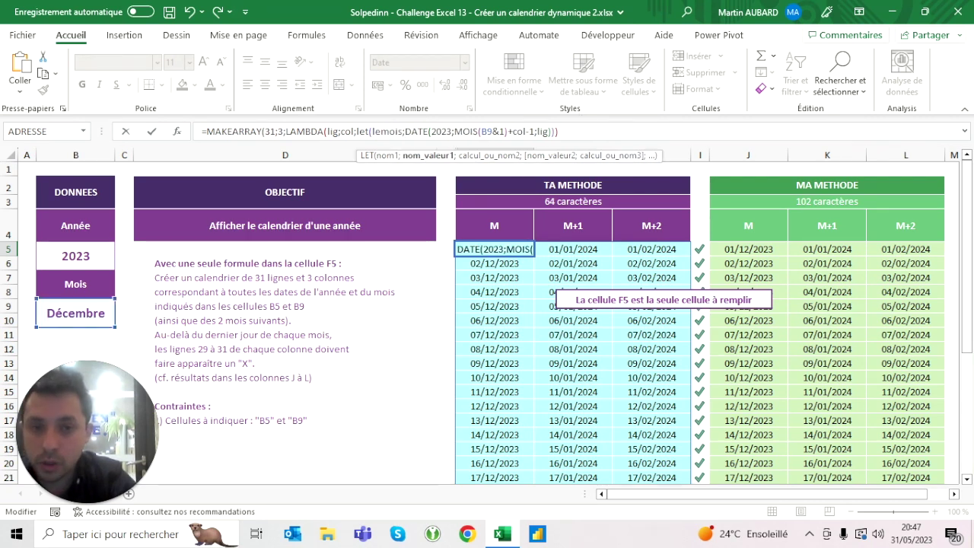
key(ctrl+shift+Left)
key(ctrl+shift+Left)
key(ctrl+shift+Left)
key(Right)
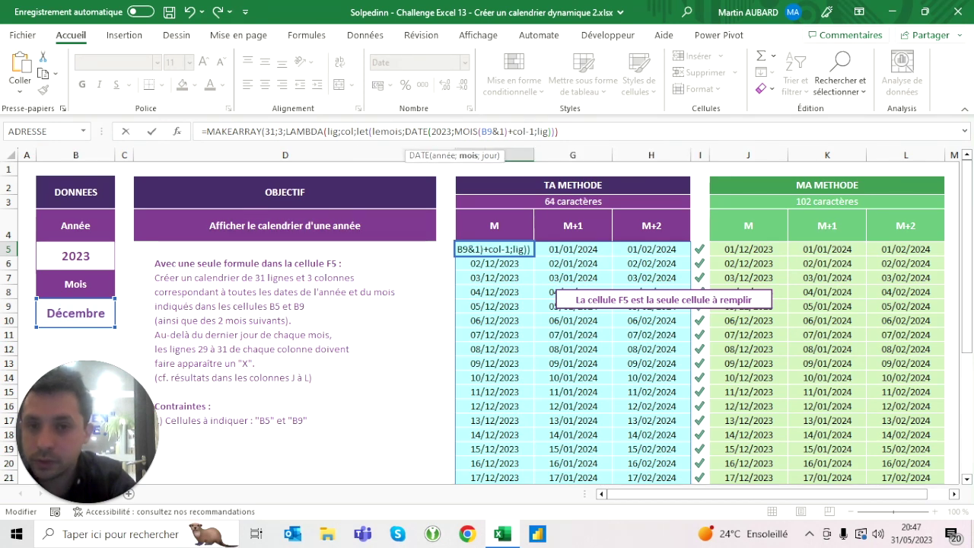
key(ctrl+shift+Left)
key(ctrl+shift+Left)
key(ctrl+shift+Left)
key(ctrl+shift+Left)
key(ctrl+shift+Left)
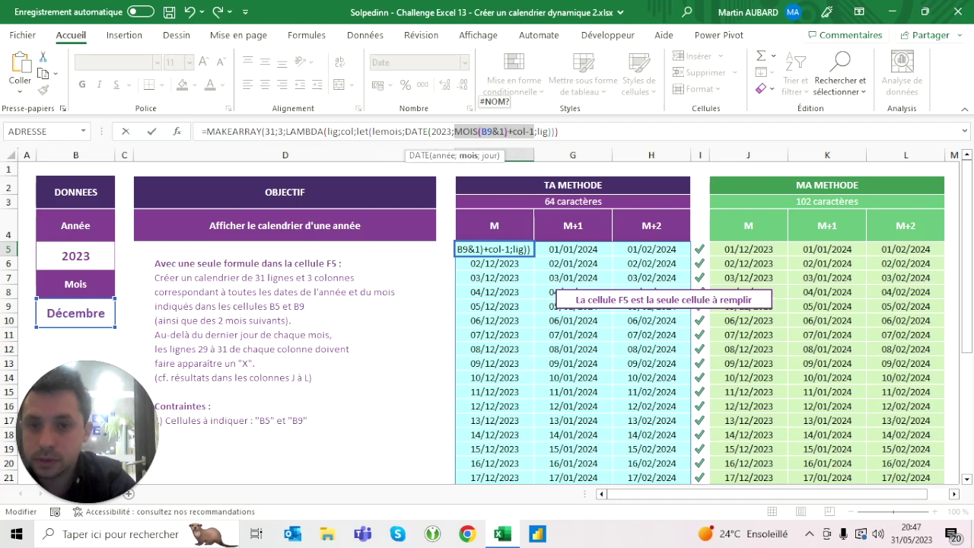
key(ctrl+c)
click(405, 131)
key(ctrl+v)
text(;)
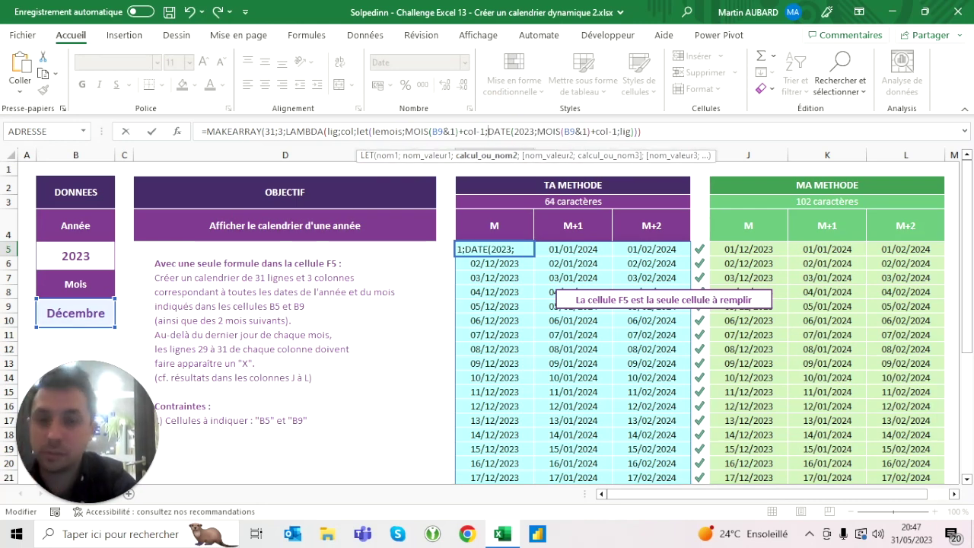
click(401, 131)
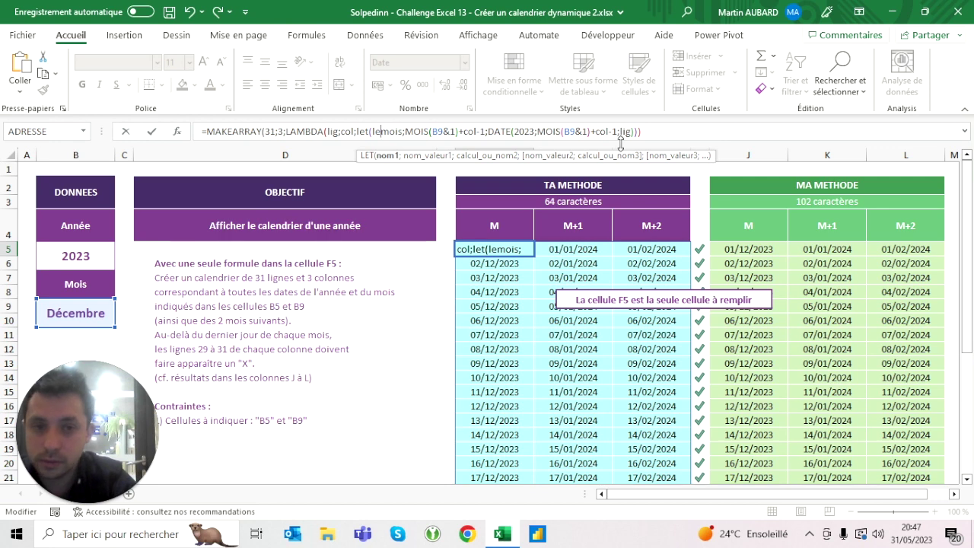
Step: Replace the month expression inside DATE with lemois, decline auto-correction, and close the parenthesis
drag(618, 131, 545, 130)
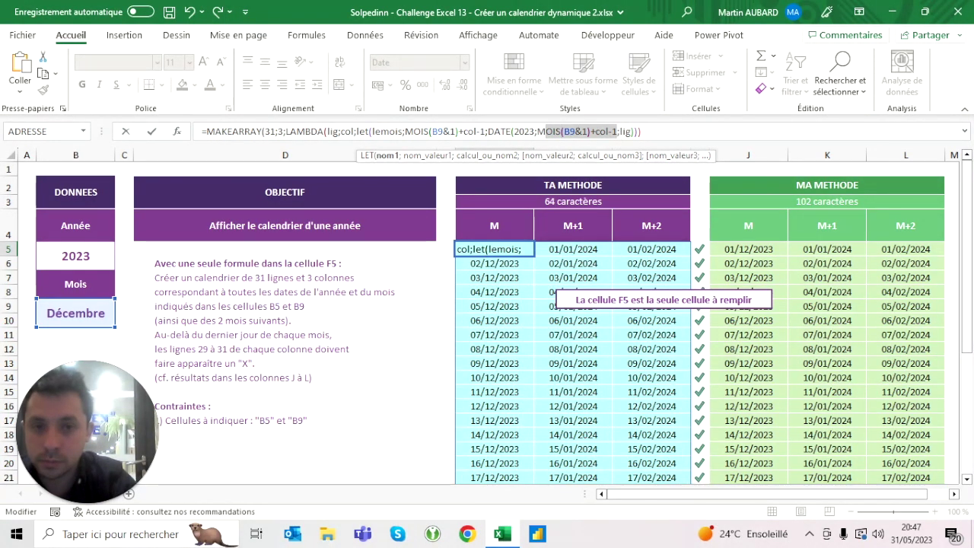
text(lemois)
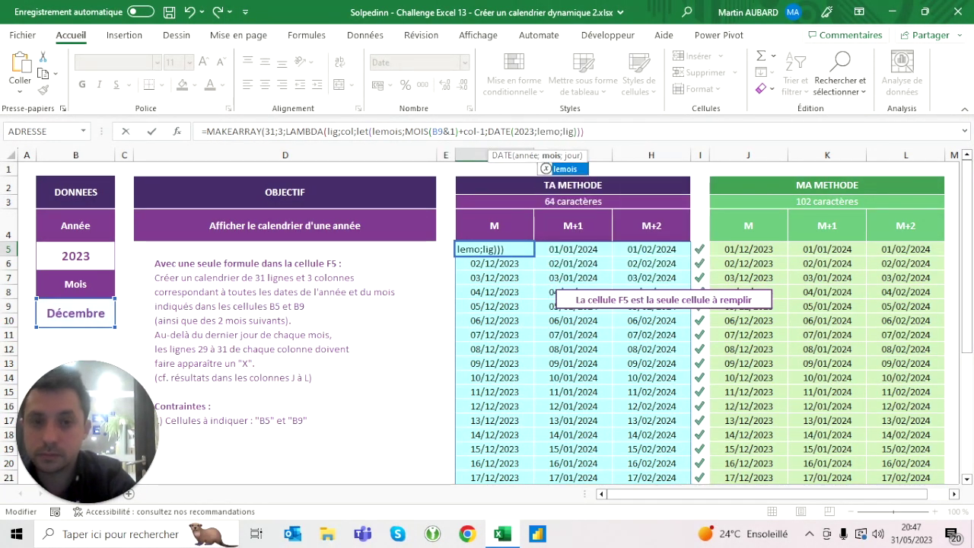
key(Return)
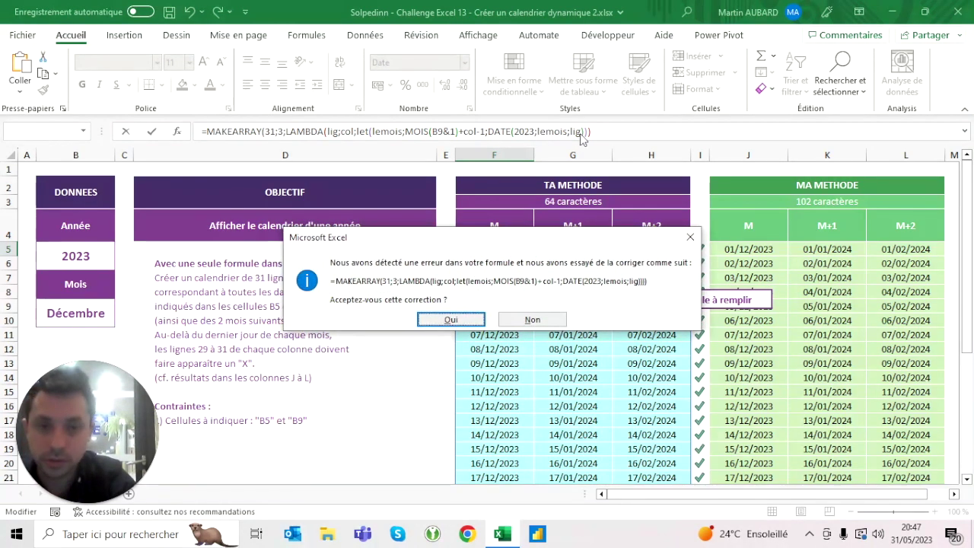
key(n)
key(Return)
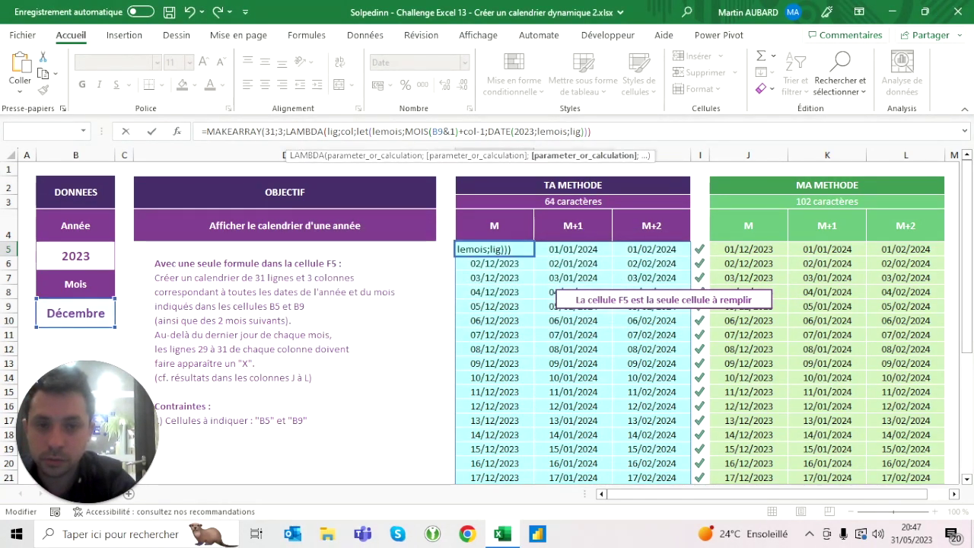
text())
key(ctrl+Return)
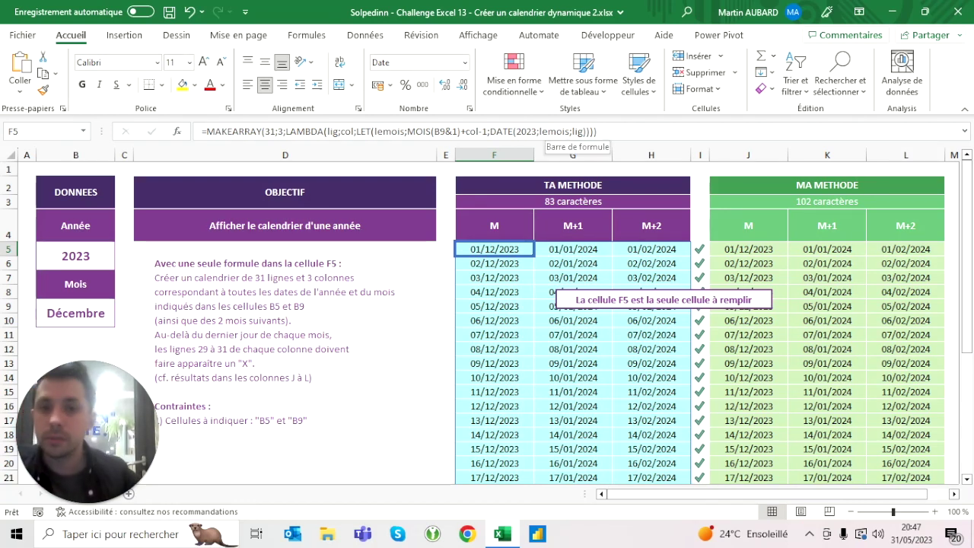
Step: Insert ladate; before DATE( and append ;ladate so LET returns the stored date
click(392, 131)
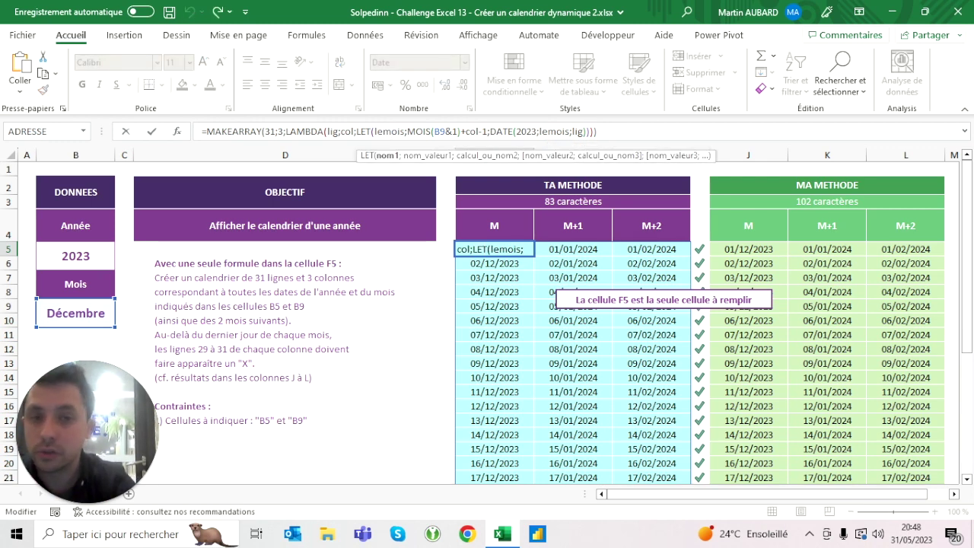
click(567, 131)
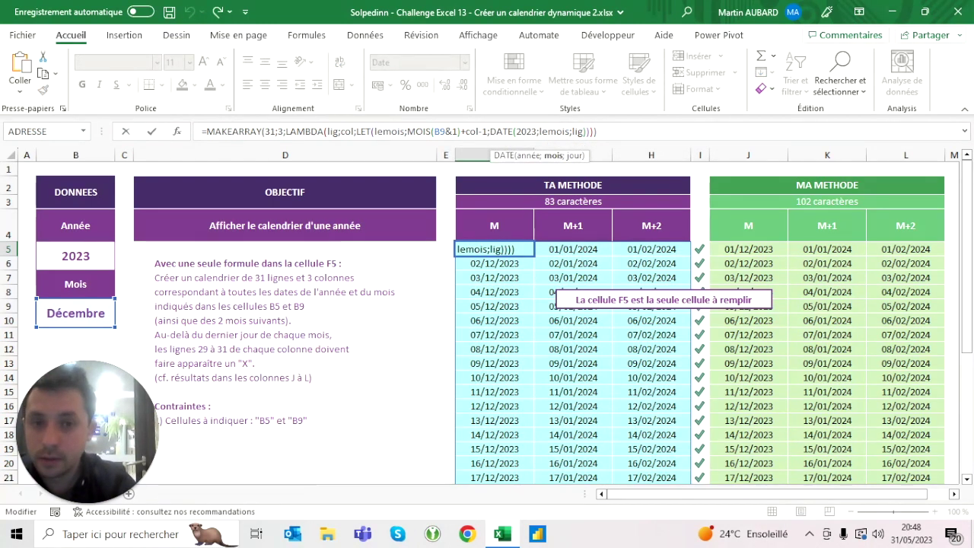
click(489, 131)
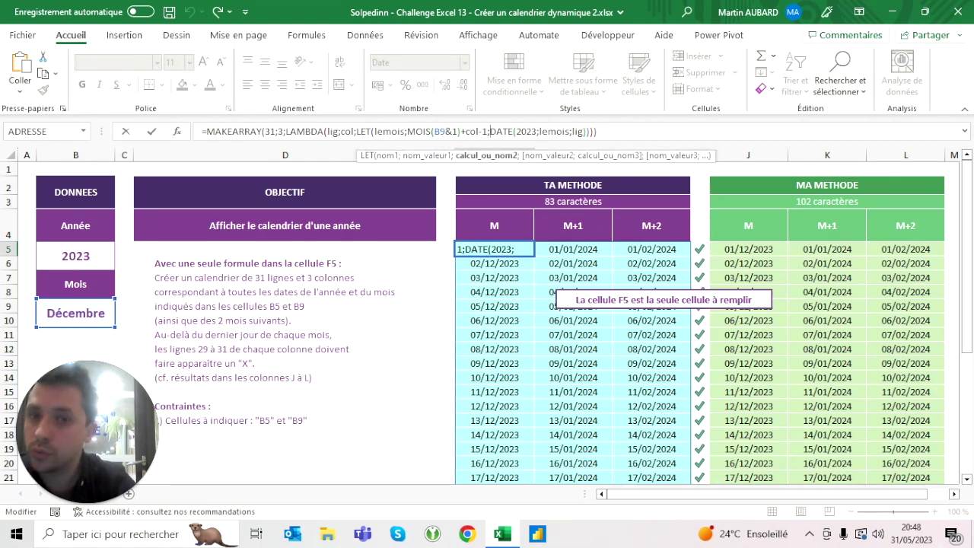
text(ladate;)
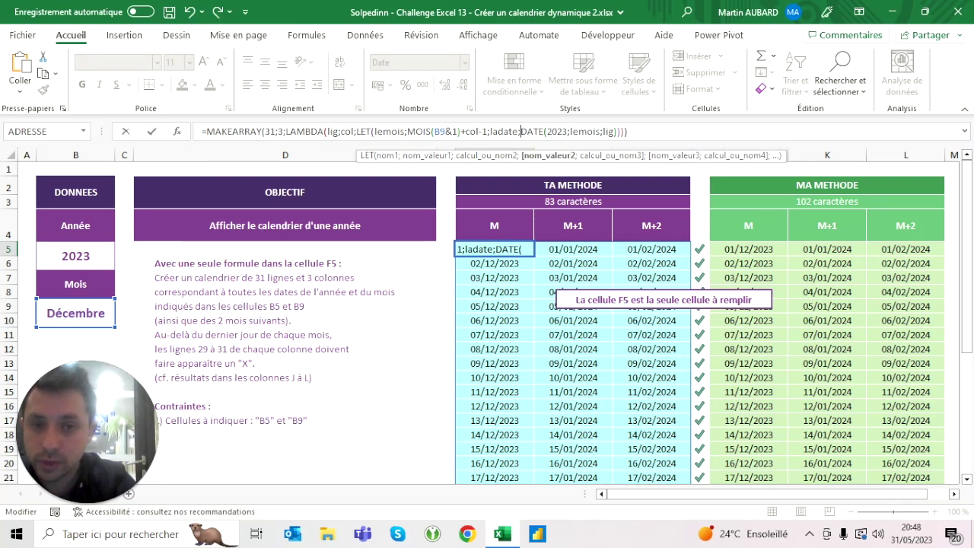
click(618, 131)
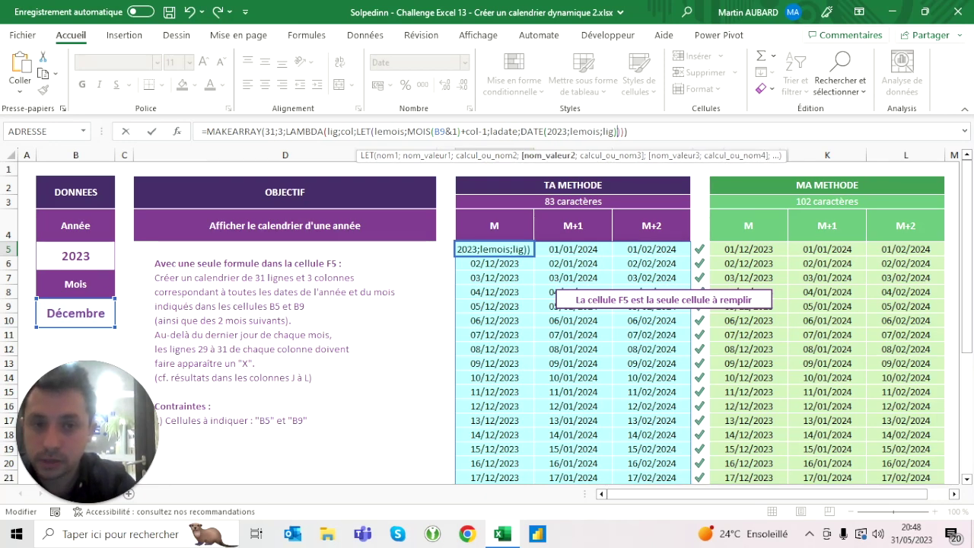
text(;)
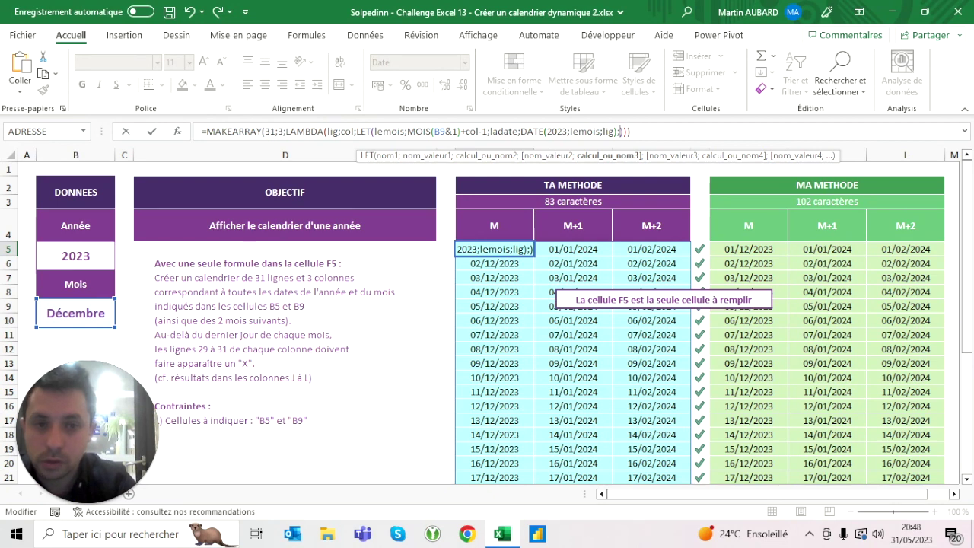
text(lad)
key(ctrl+Return)
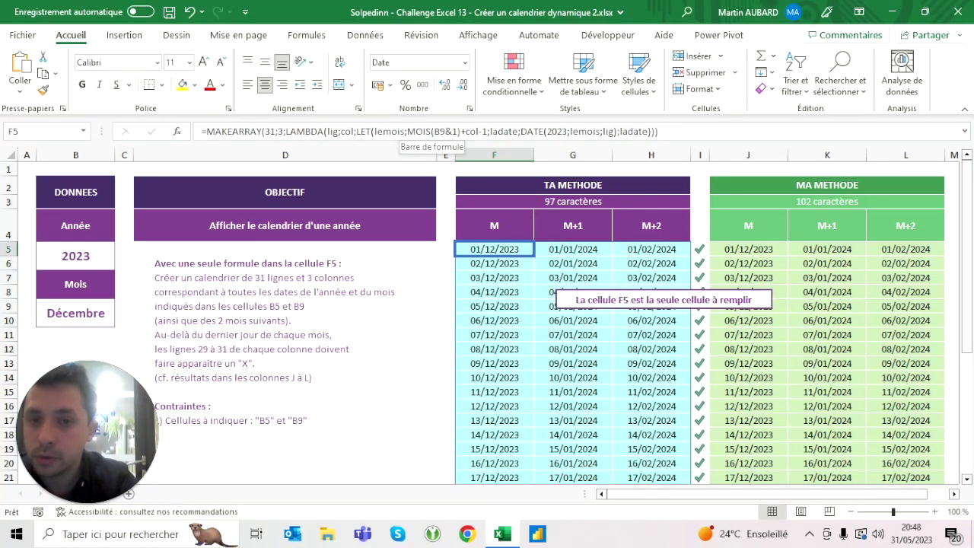
key(F2)
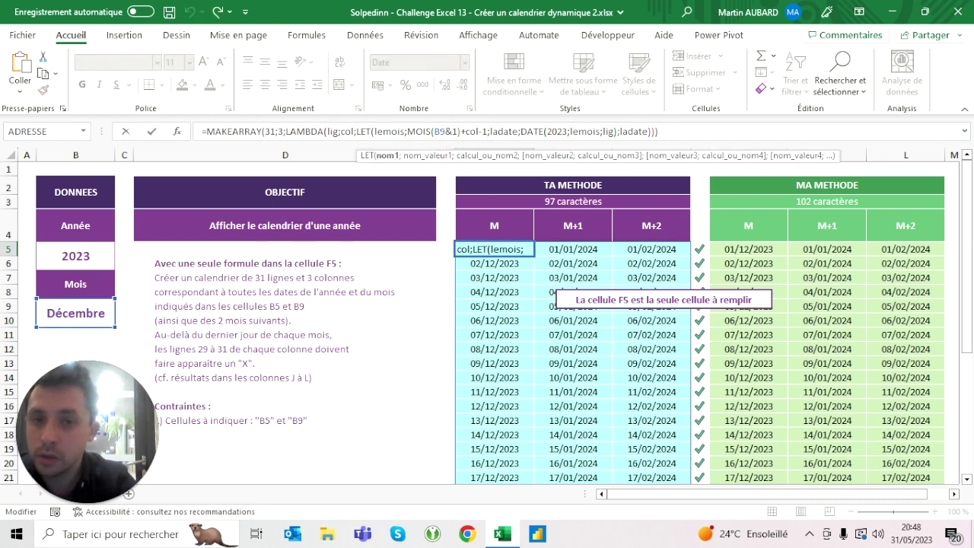
Step: Replace the fixed year 2023 inside DATE with a reference to cell B5 (95 characters)
drag(424, 131, 514, 131)
click(504, 131)
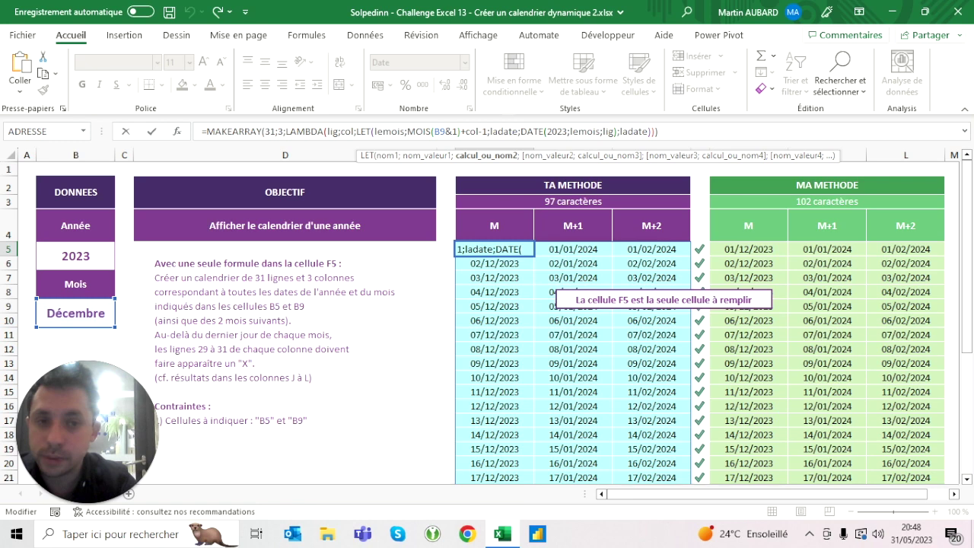
click(563, 131)
key(BackSpace)
key(BackSpace)
key(BackSpace)
key(BackSpace)
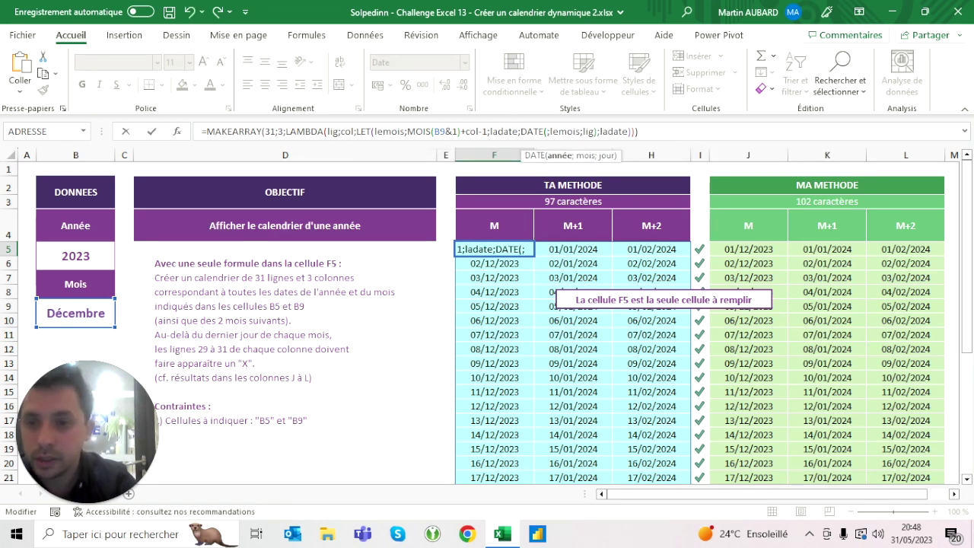
click(76, 255)
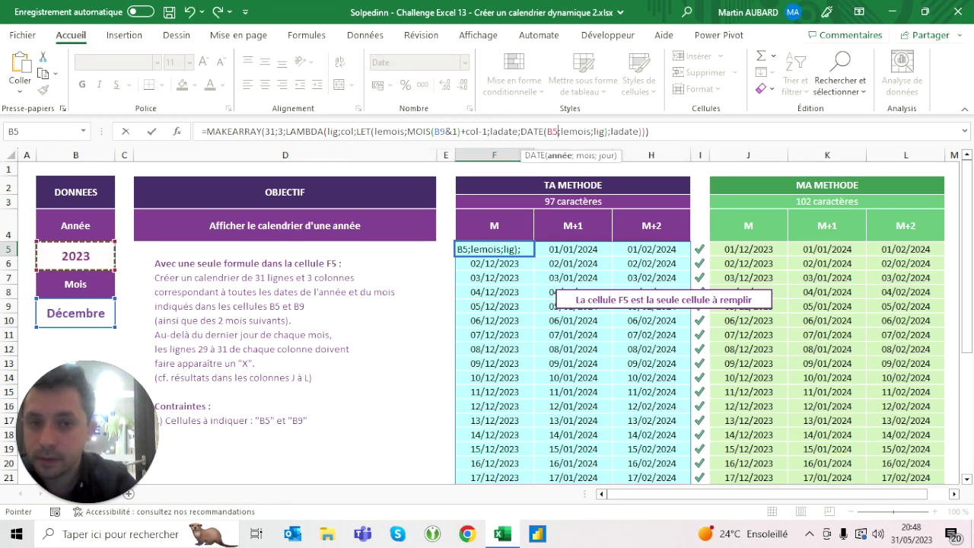
key(ctrl+Return)
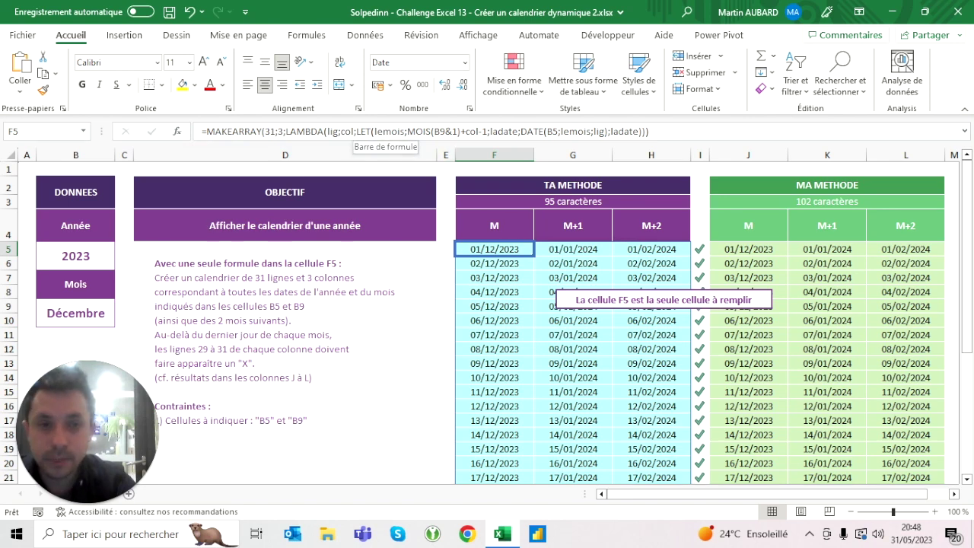
click(638, 131)
Step: Retype ladate at the end of F5's formula, spaced apart from the closing brackets
key(BackSpace)
key(BackSpace)
key(BackSpace)
key(BackSpace)
key(BackSpace)
key(BackSpace)
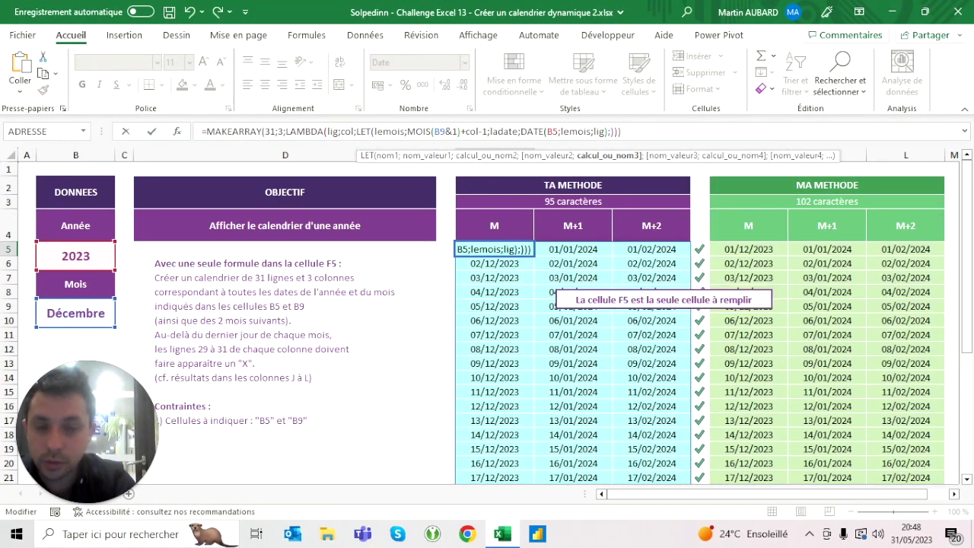
text(ladate)
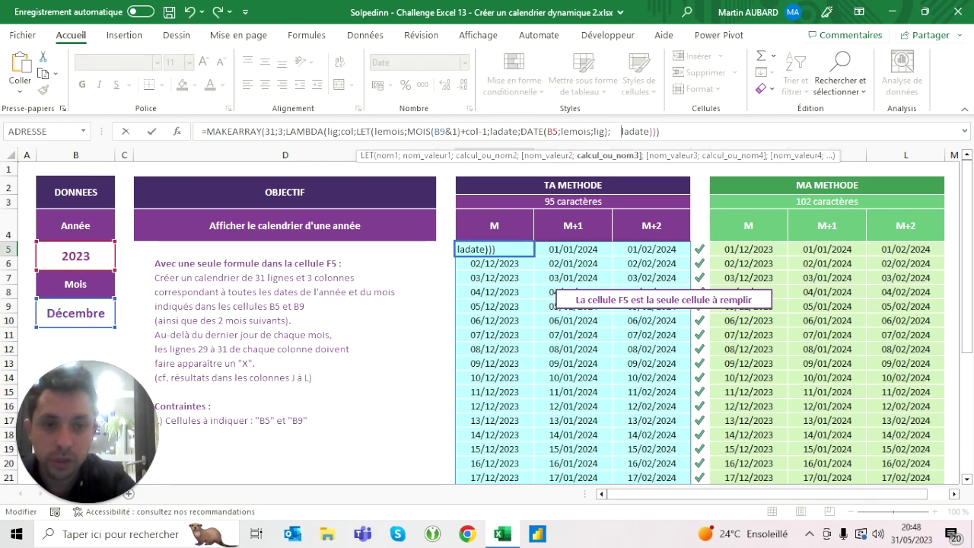
key(Right)
key(Right)
key(Right)
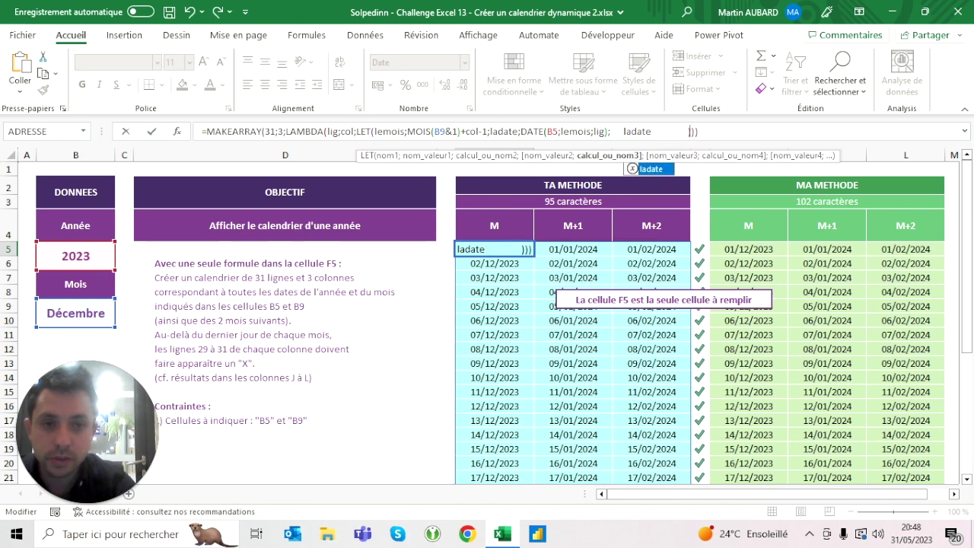
key(ctrl+Left)
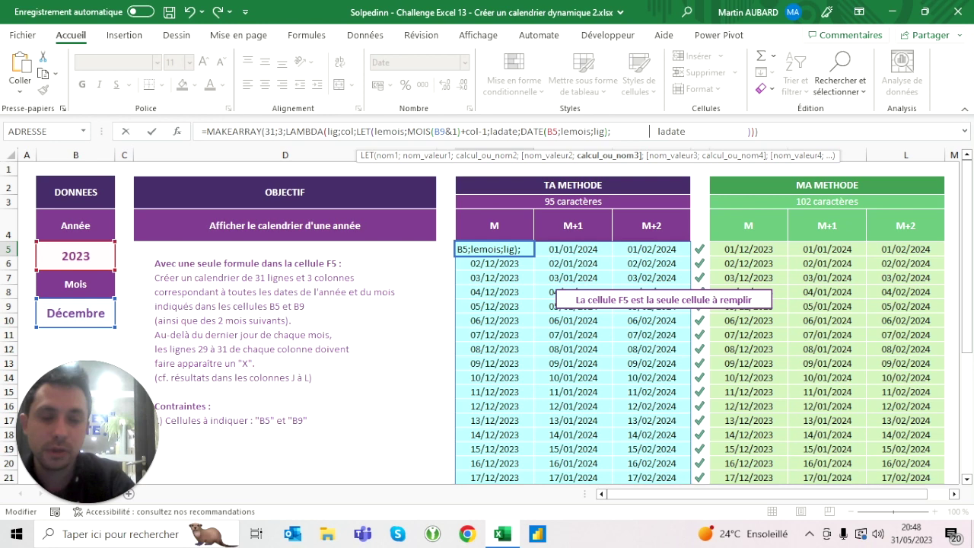
key(Right)
key(Right)
key(Right)
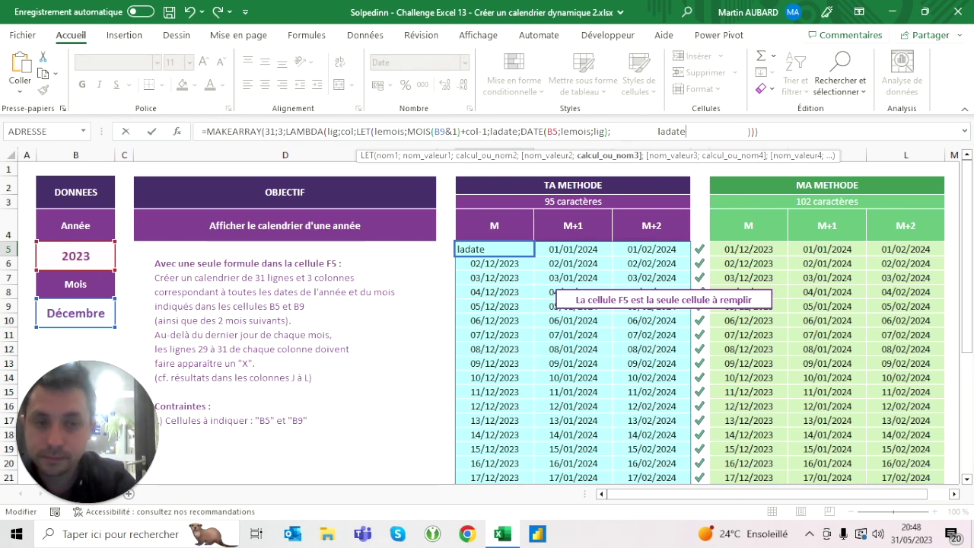
Step: Put ladate and the closing ))) on separate lines, giving a three-line formula of 97 characters
drag(675, 142, 675, 164)
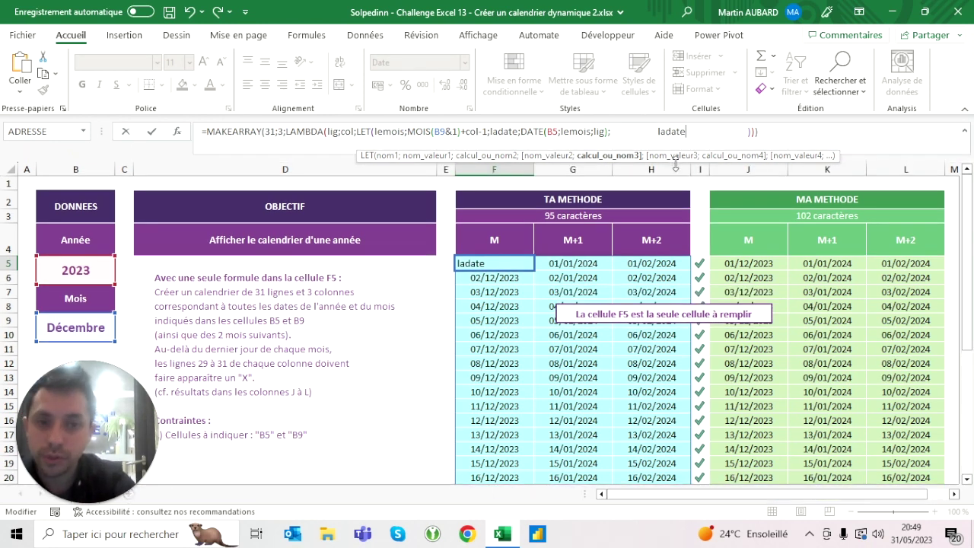
key(alt+Return)
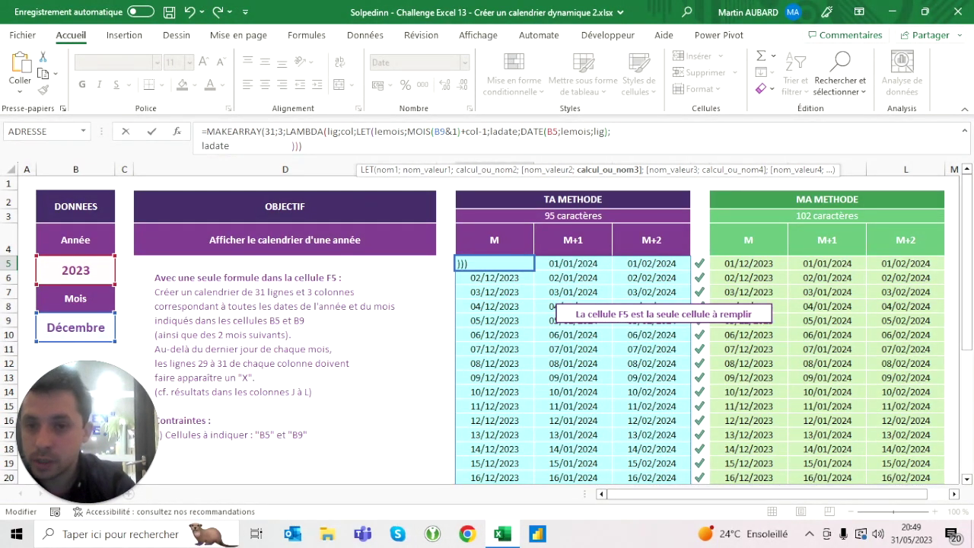
key(alt+Return)
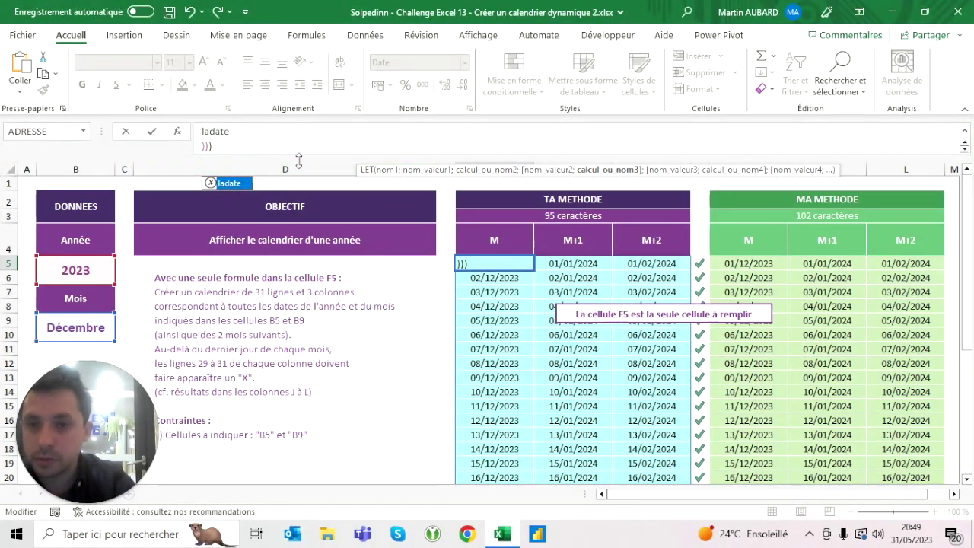
drag(299, 160, 299, 174)
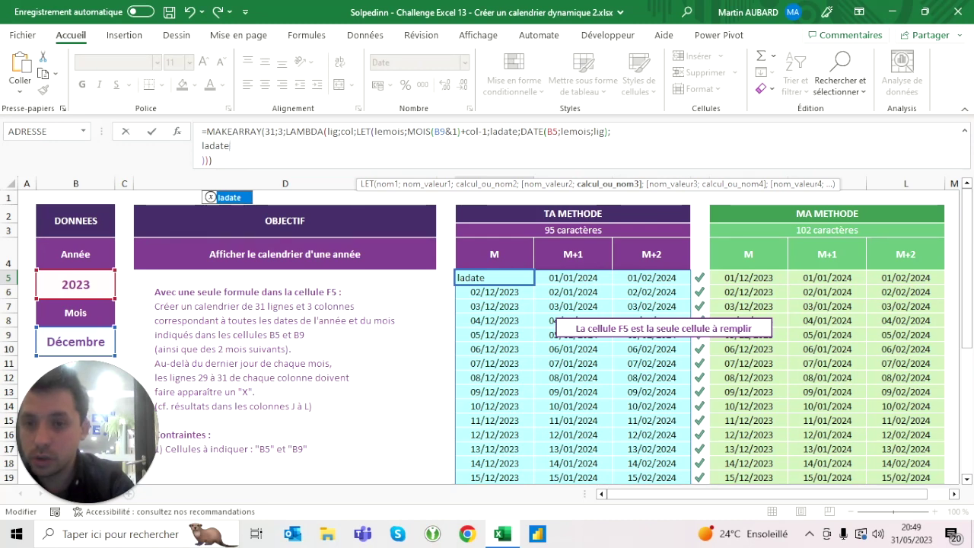
click(659, 130)
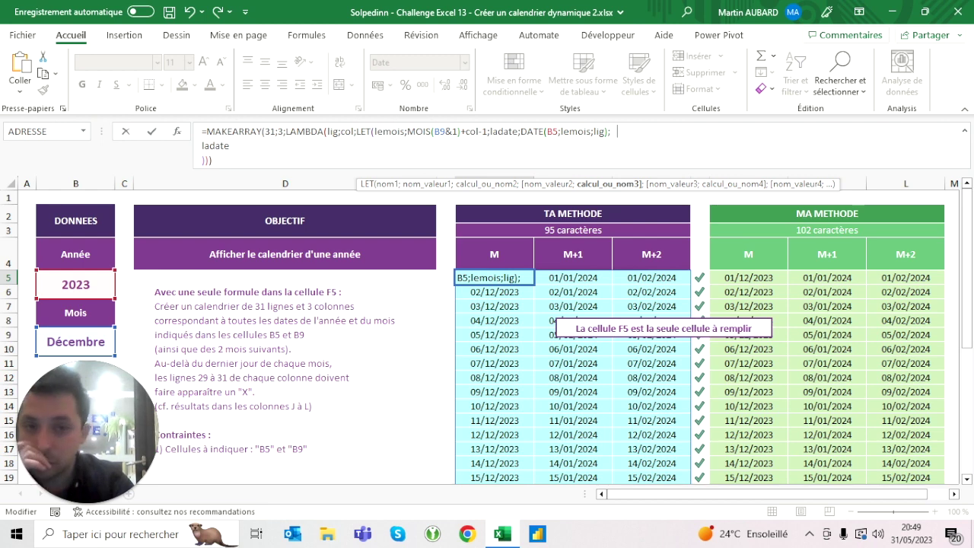
key(ctrl+Return)
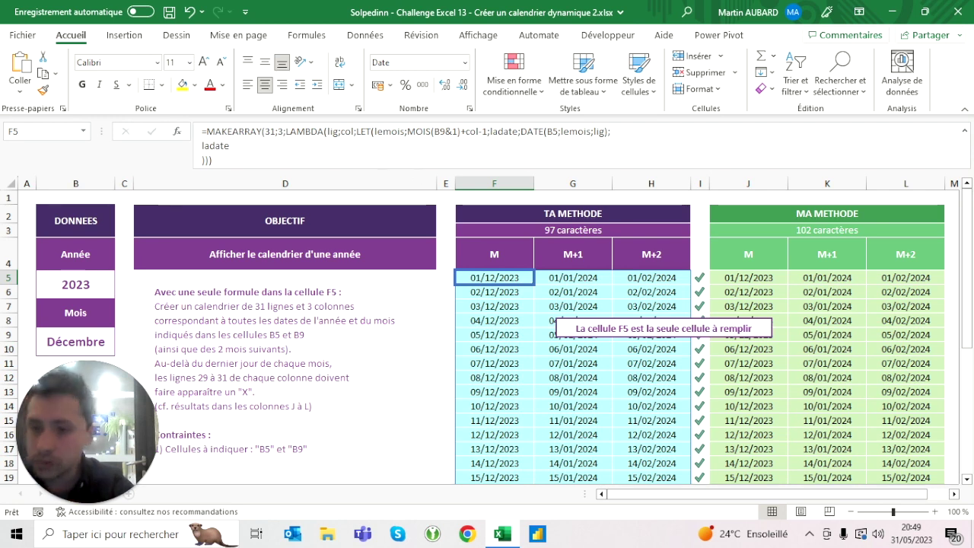
click(75, 284)
Step: Test the calendar by switching the year in B5 to 2024 and the month in B9 to Mai
click(121, 277)
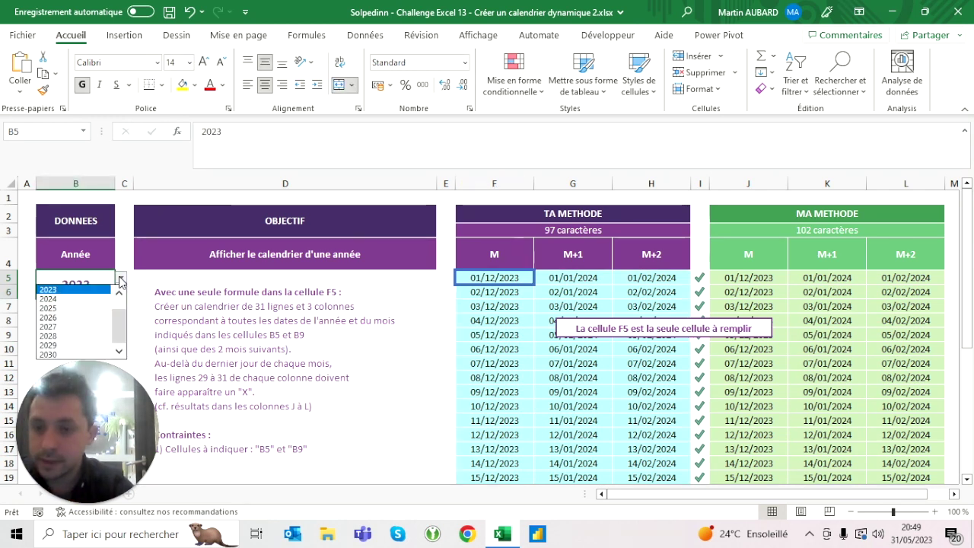
click(76, 300)
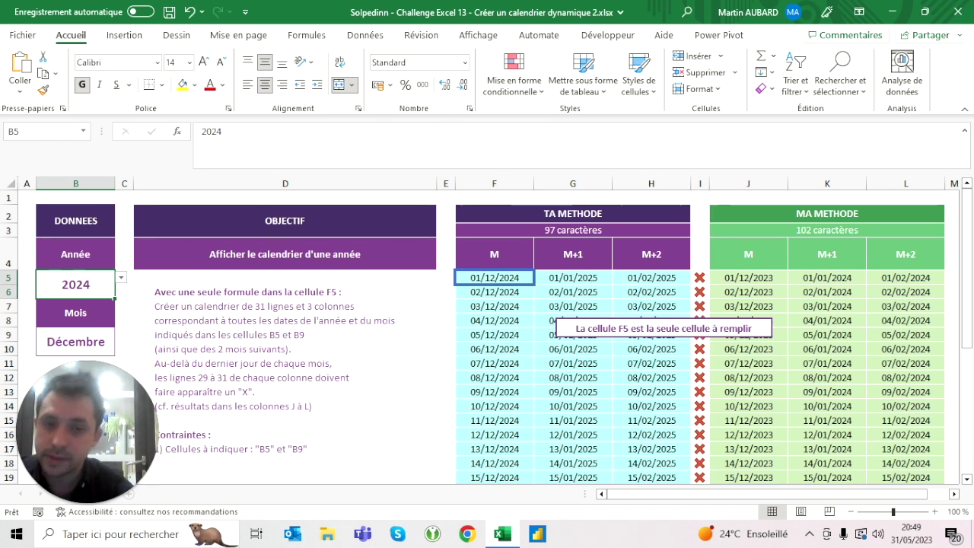
click(76, 342)
click(121, 334)
click(47, 347)
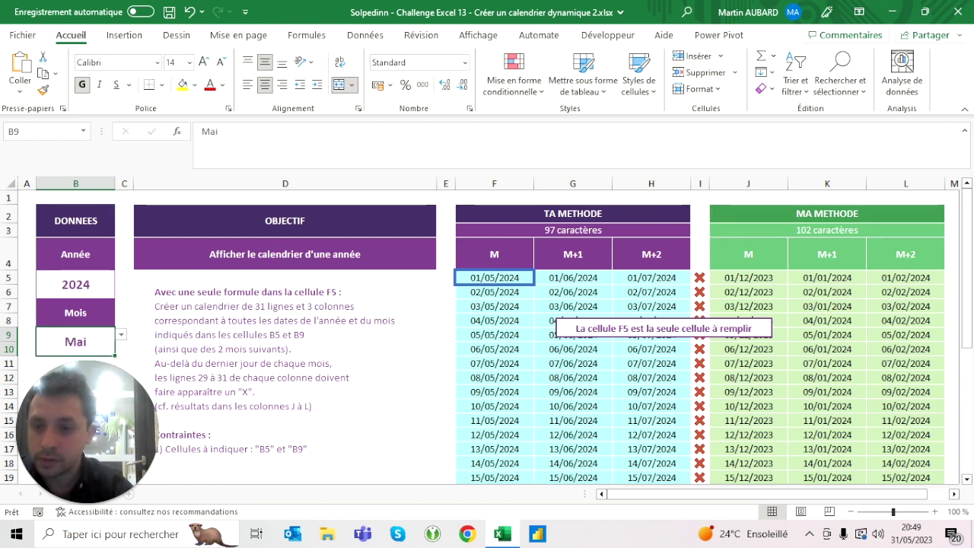
click(121, 335)
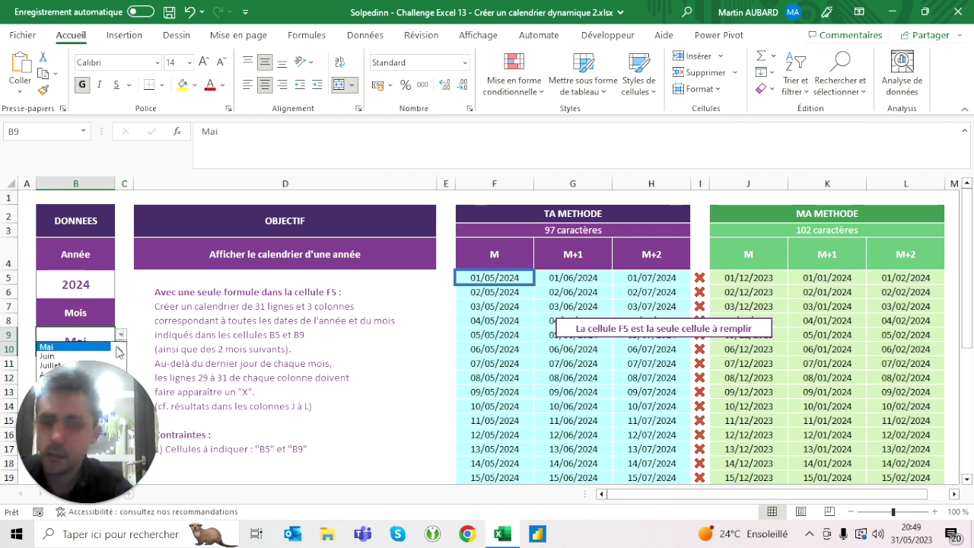
click(121, 335)
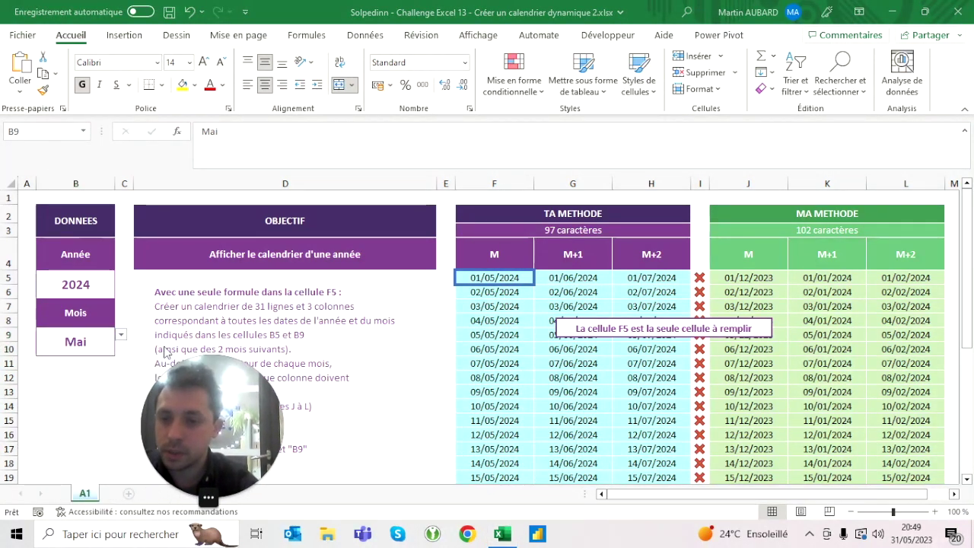
Step: Reset the month to Décembre and the year in B5 to 2023
click(121, 335)
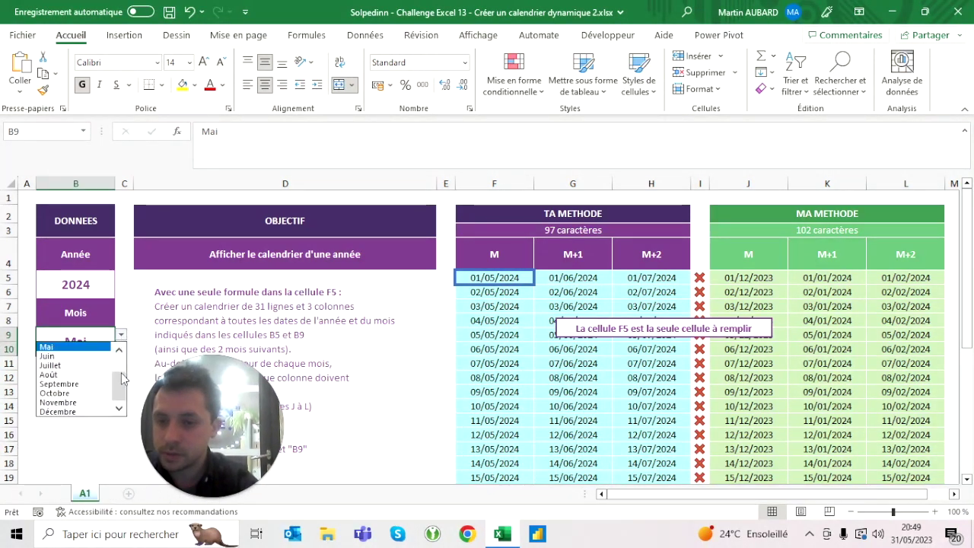
click(58, 412)
click(76, 284)
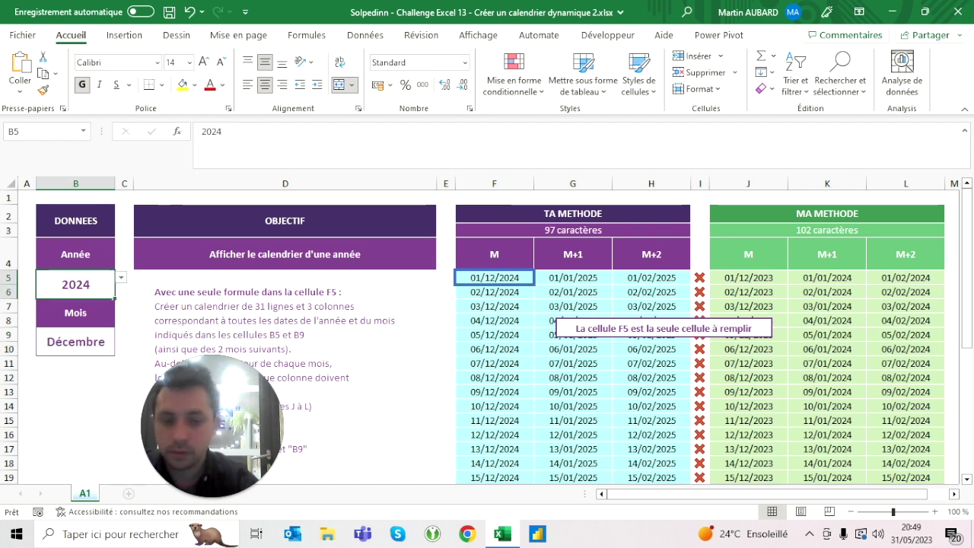
text(2023)
key(Return)
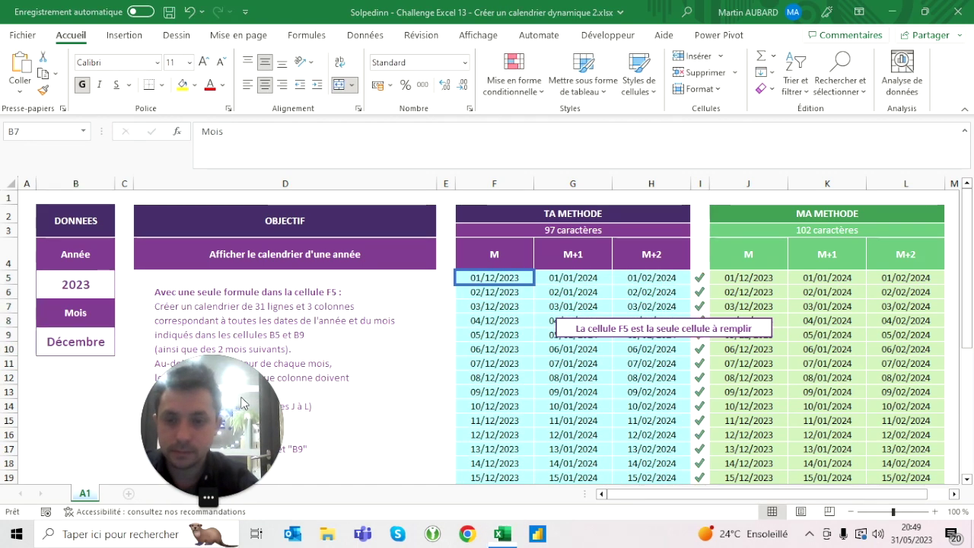
click(494, 254)
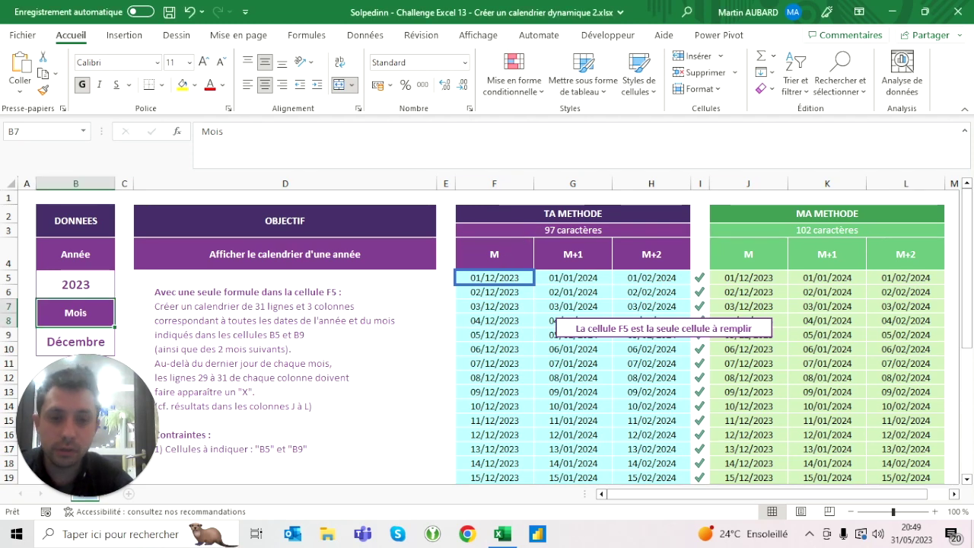
click(494, 277)
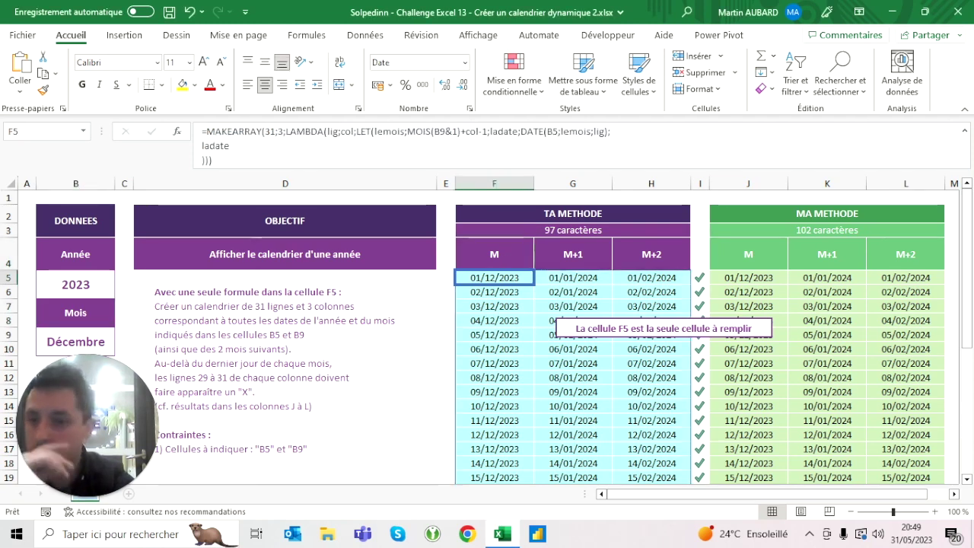
key(F2)
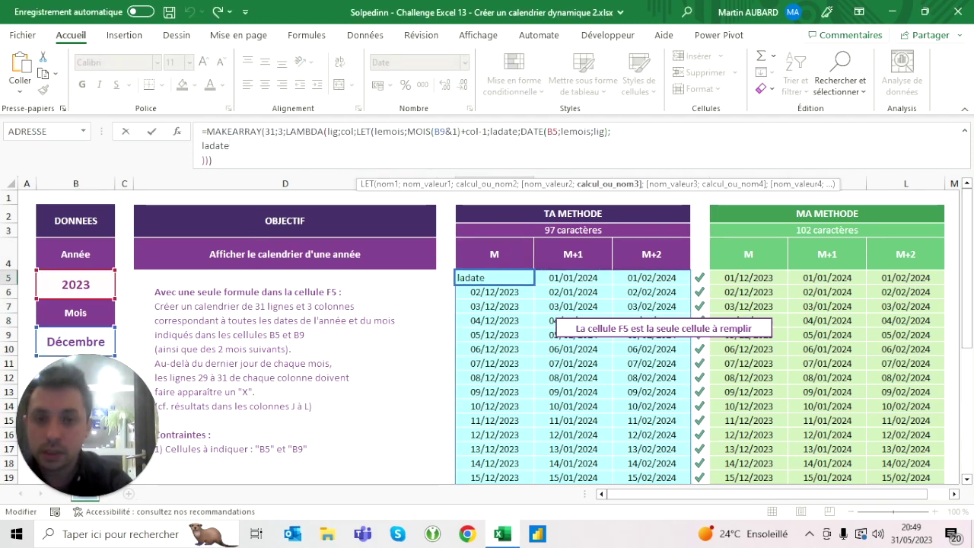
key(Escape)
scroll(487, 335, down, 6)
scroll(487, 335, down, 2)
click(612, 349)
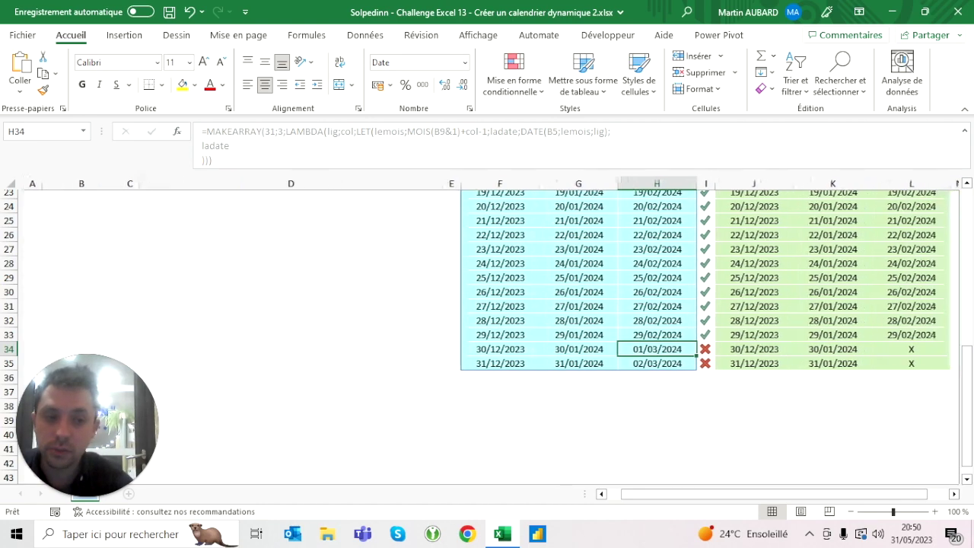
scroll(487, 335, up, 8)
scroll(487, 335, down, 4)
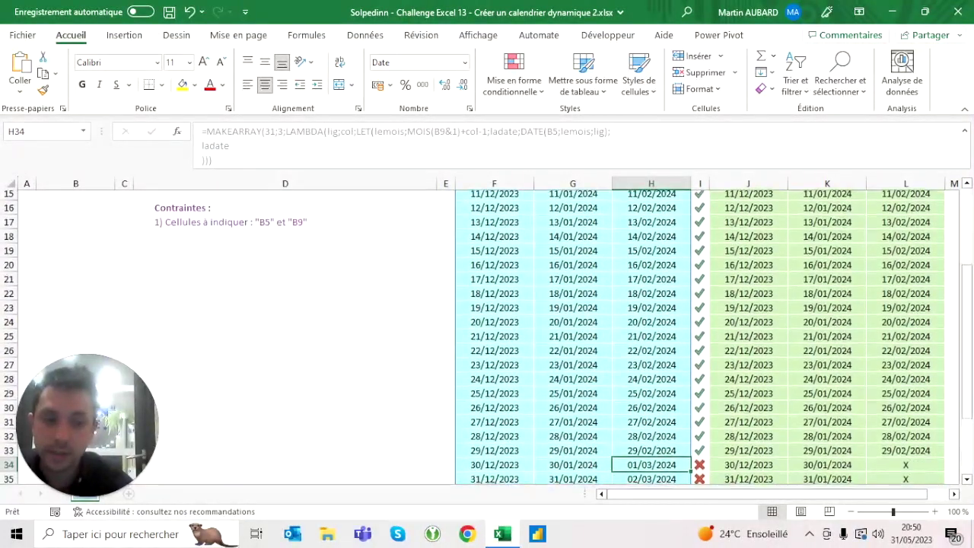
scroll(488, 335, up, 3)
scroll(487, 335, up, 1)
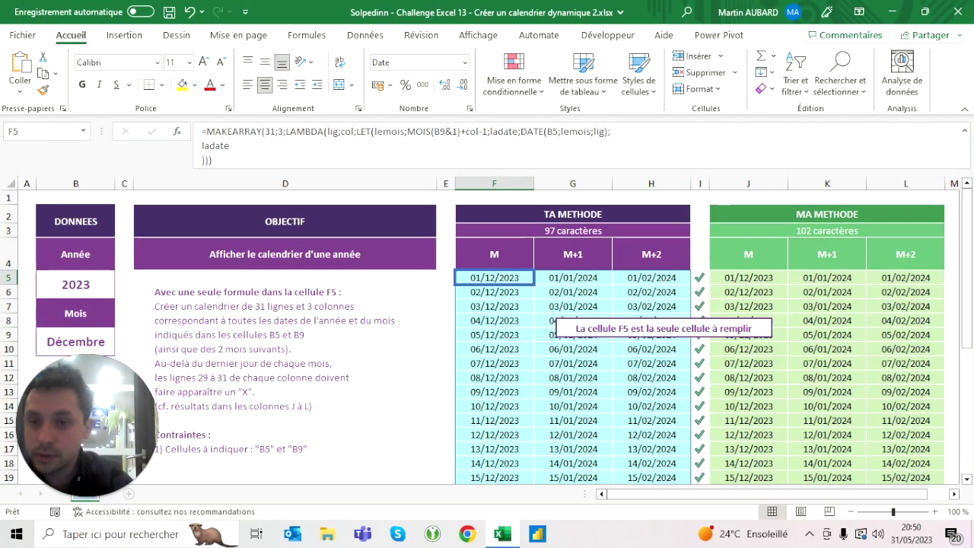
Step: Add FIN.MOIS(DATE(B5;lemois;1);0) after ladate on the formula's second line
click(201, 145)
text(si()
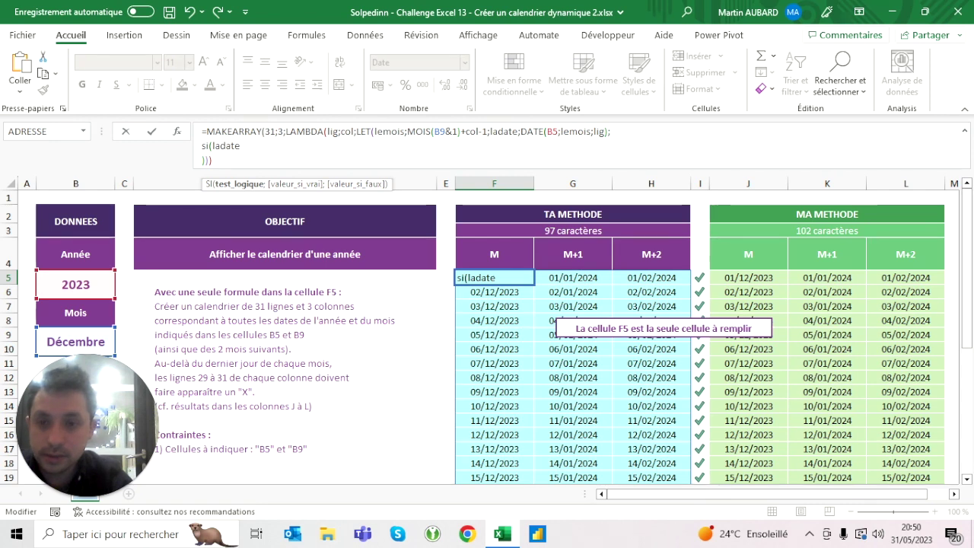
text(fin)
key(Tab)
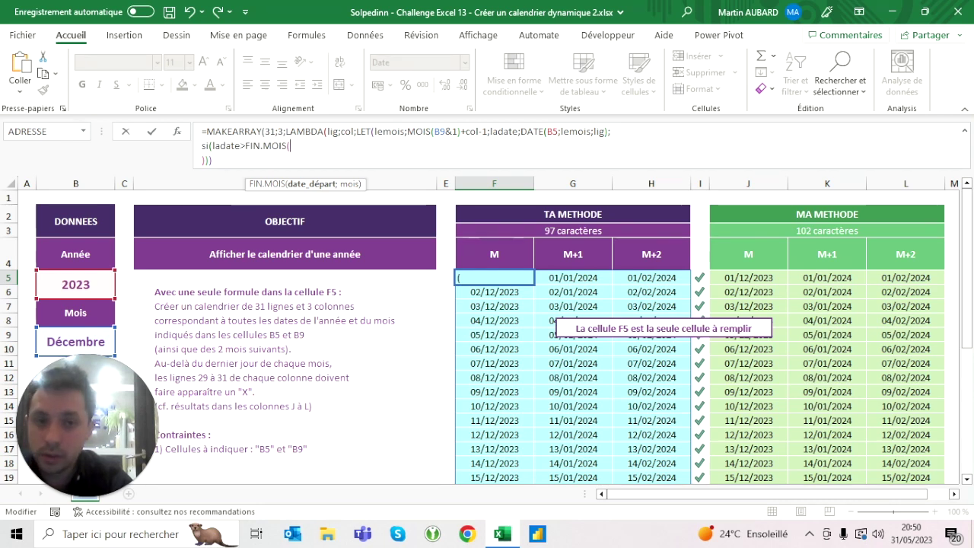
text(date)
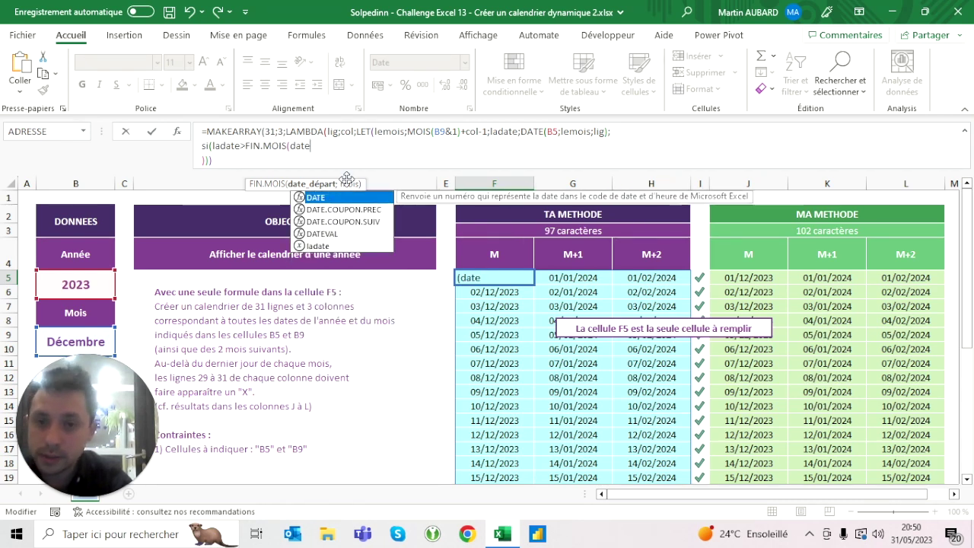
text(()
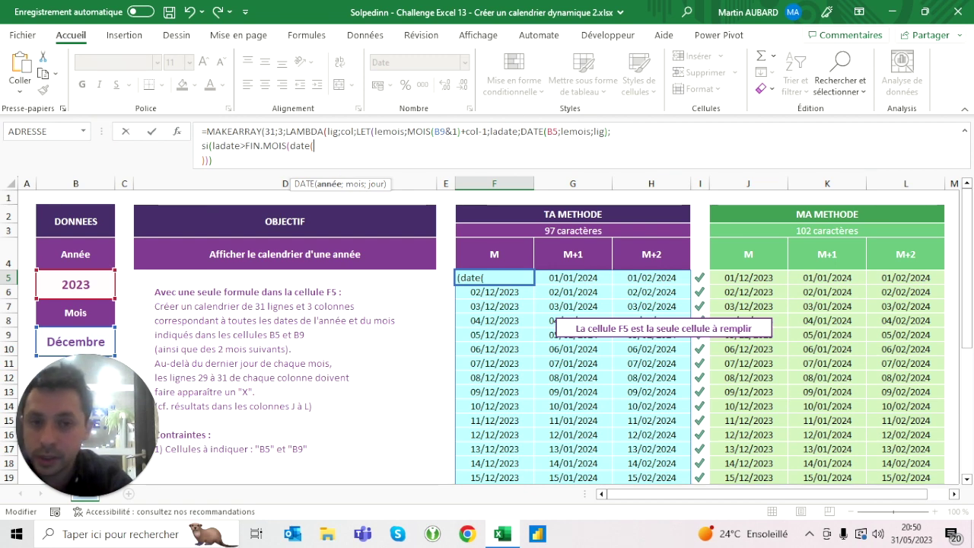
click(75, 284)
text(;lemois;1)
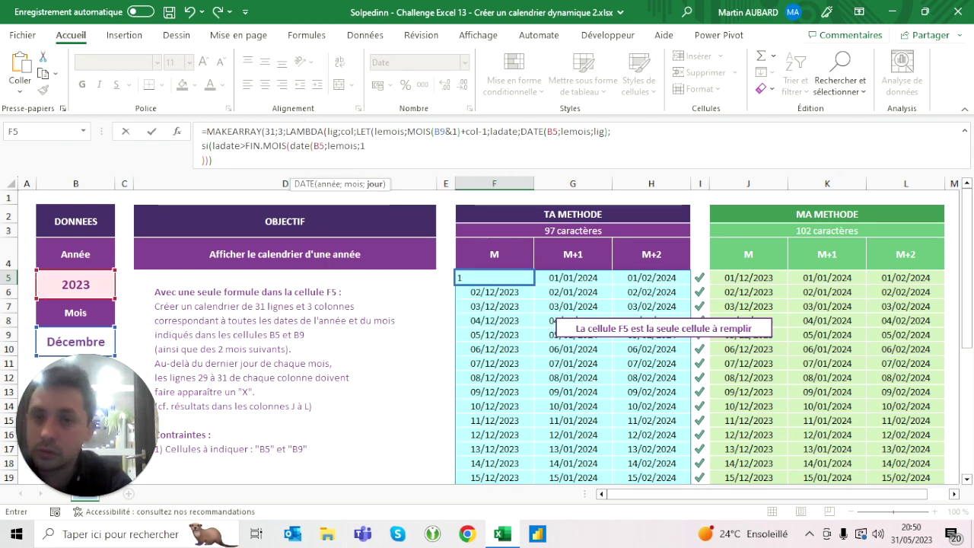
text();)
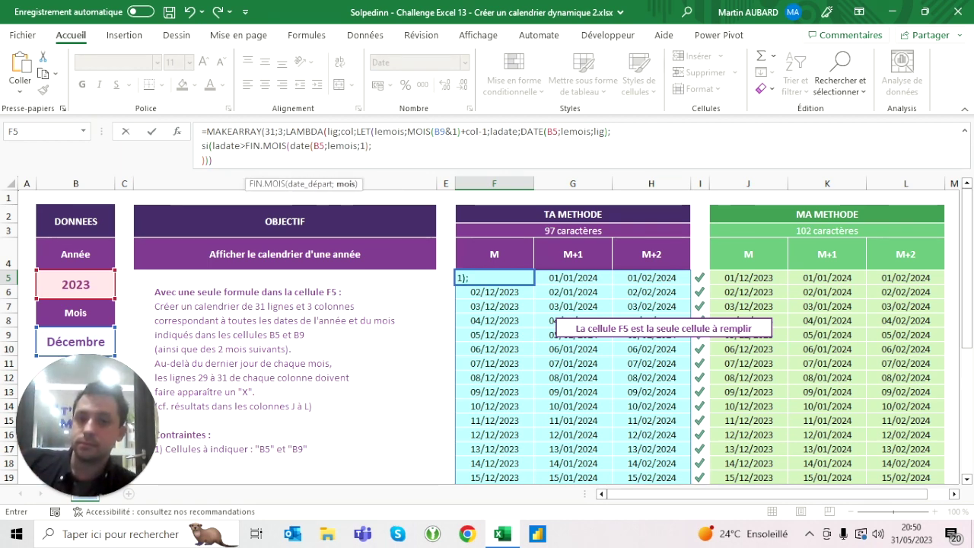
text(0))
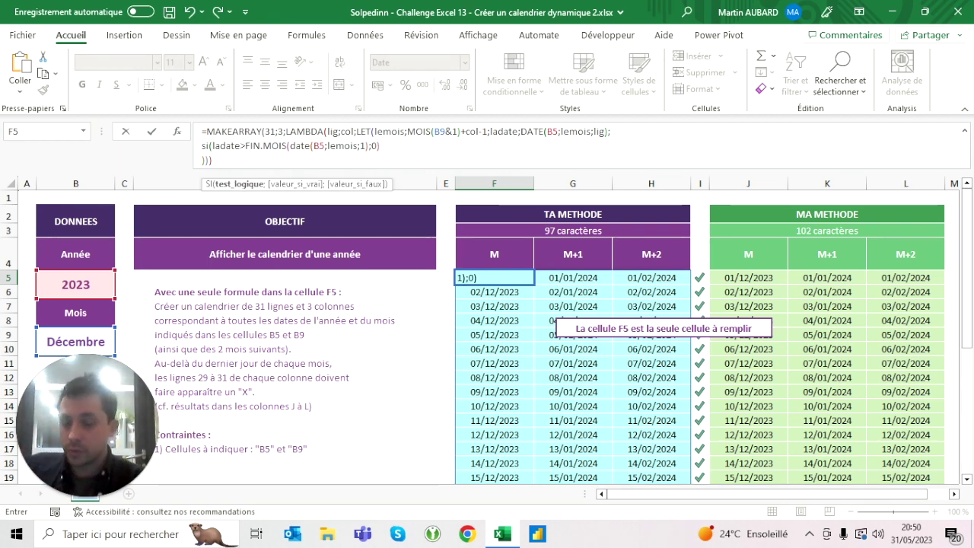
Step: Remove the unfinished si( and commit the ladate>FIN.MOIS comparison formula
key(shift+Left)
key(shift+Left)
key(shift+Left)
key(shift+Left)
key(shift+Left)
key(shift+Left)
key(shift+Left)
key(shift+Left)
key(shift+Left)
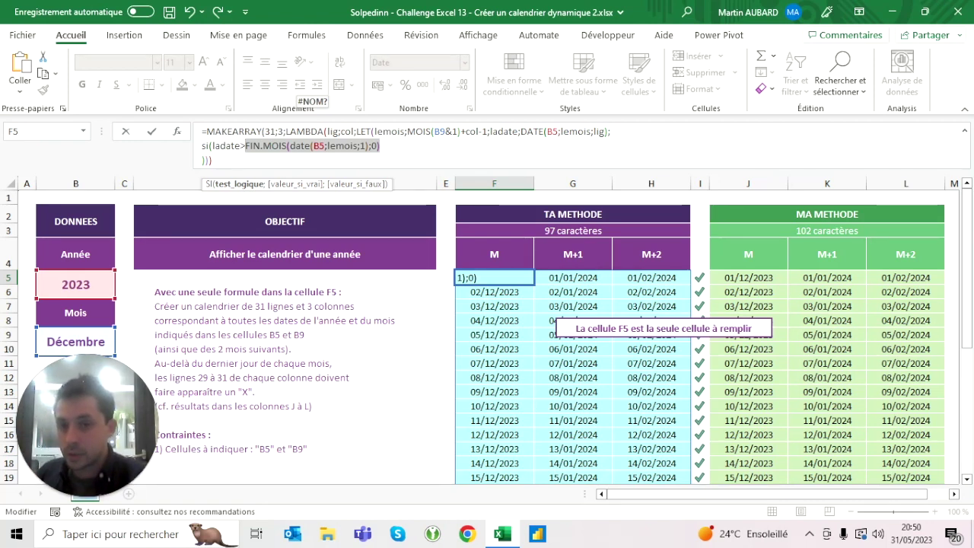
click(337, 146)
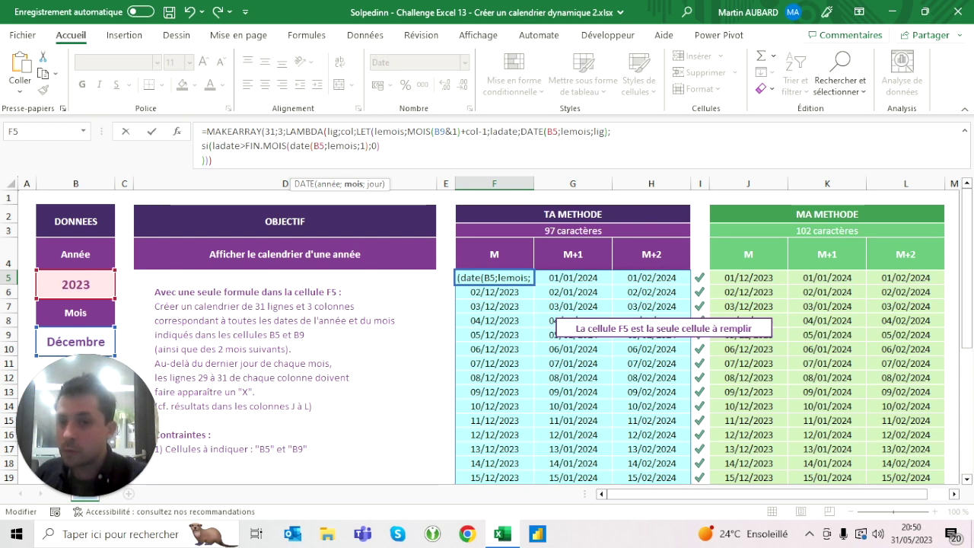
click(366, 145)
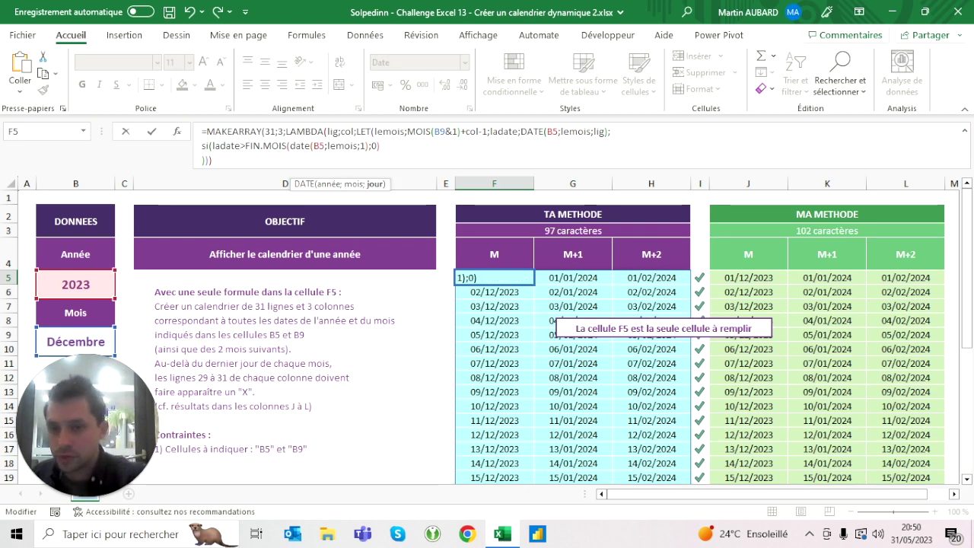
key(Home)
key(Delete)
key(Delete)
key(Delete)
key(Return)
Step: Check the spilled results, confirming VRAI appears only in H34:H35
click(495, 277)
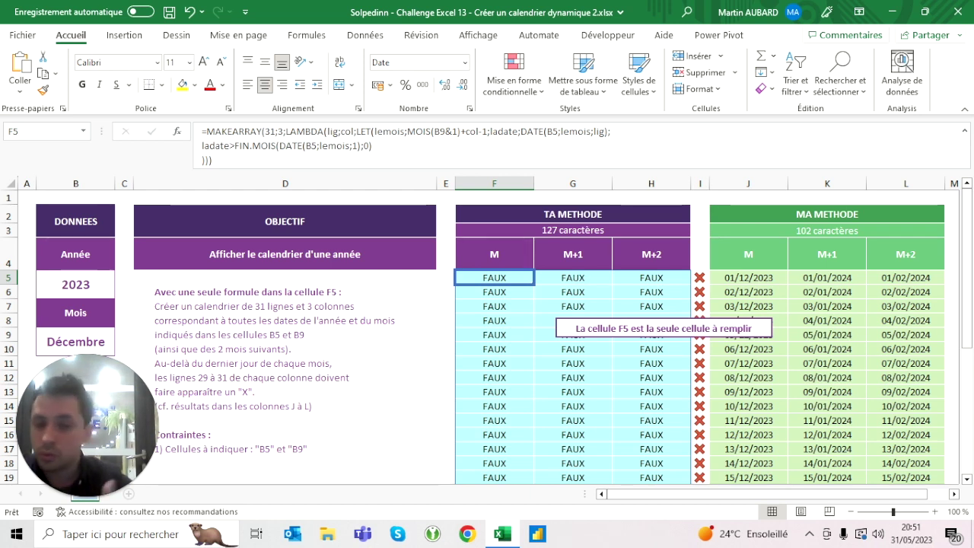
click(494, 292)
key(ctrl+Down)
key(Right)
key(Right)
key(shift+Up)
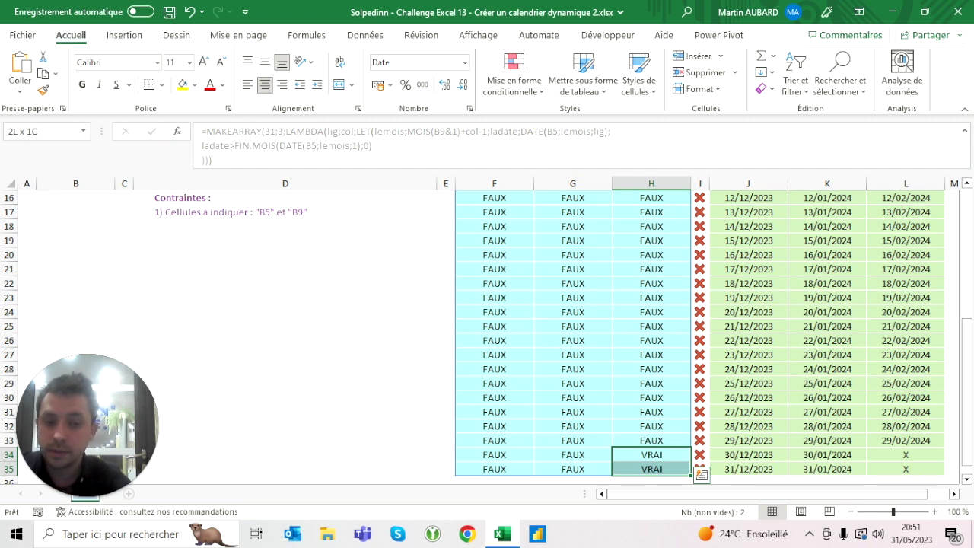
key(Left)
key(Left)
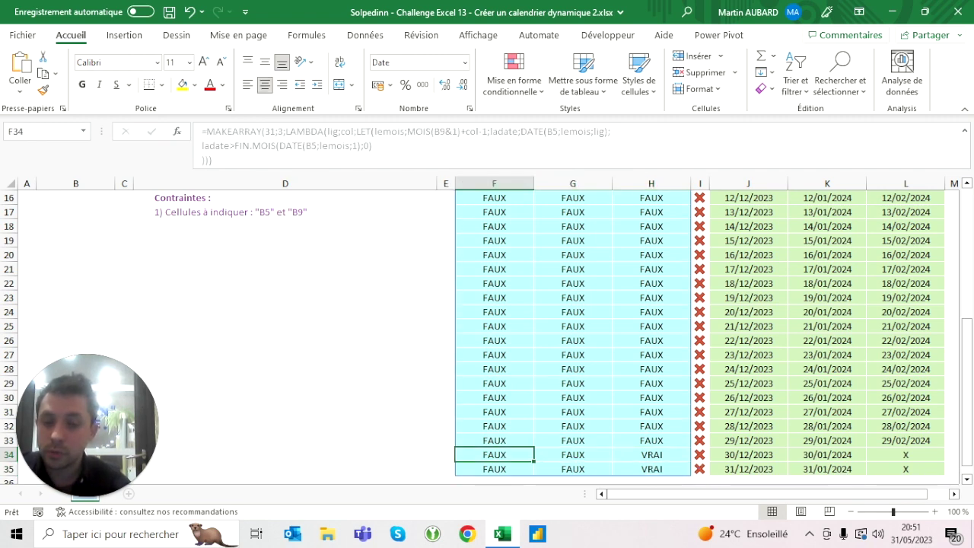
key(ctrl+Up)
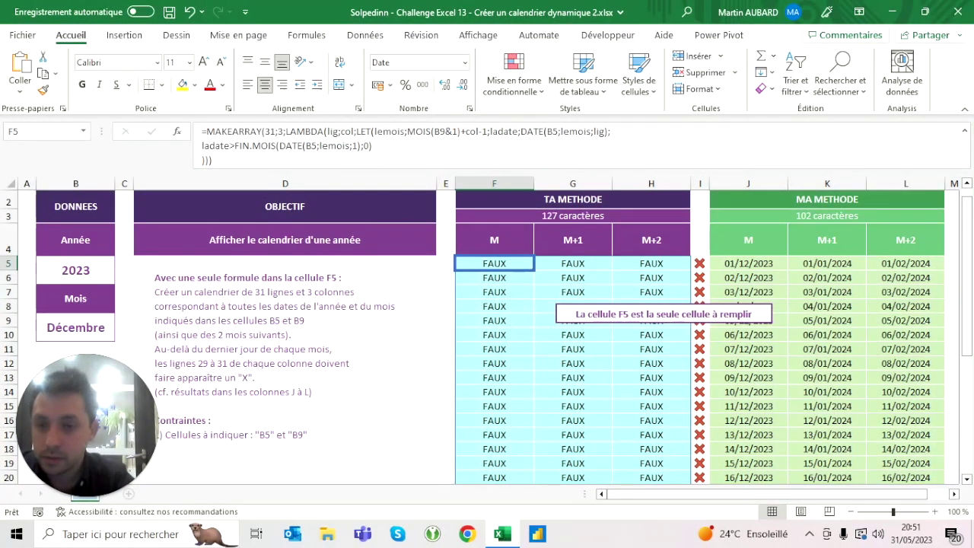
key(F2)
text(si()
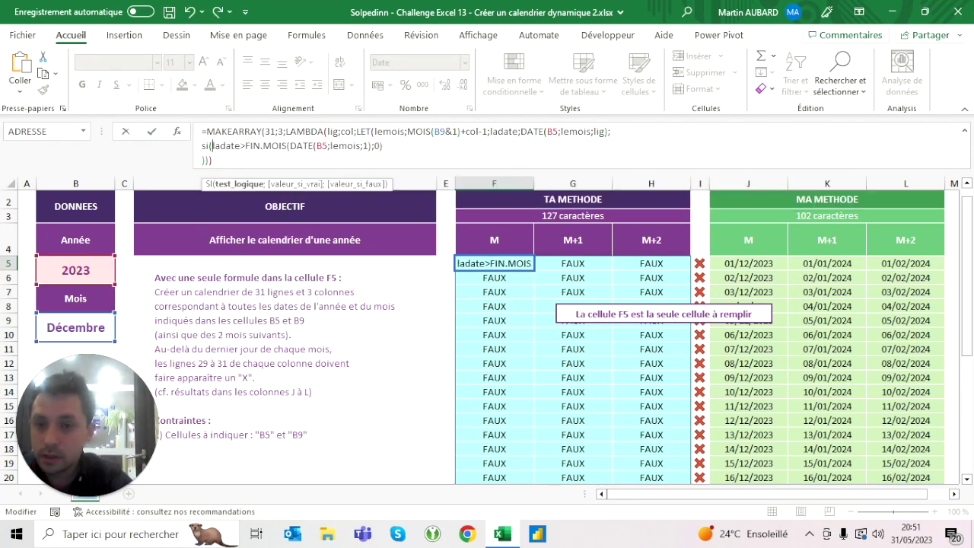
Step: Finish the SI test with ;ladate;"X") so the formula reaches 142 characters
key(End)
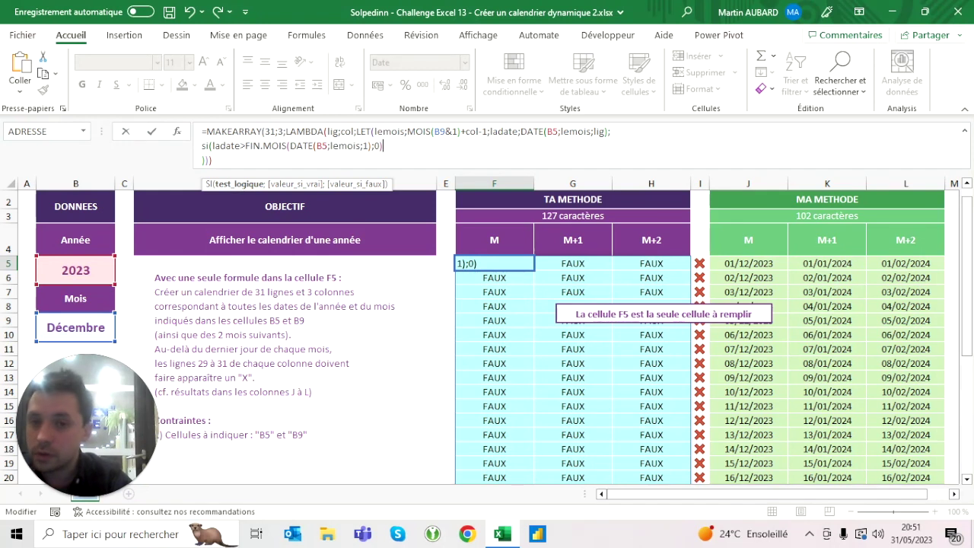
text(;)
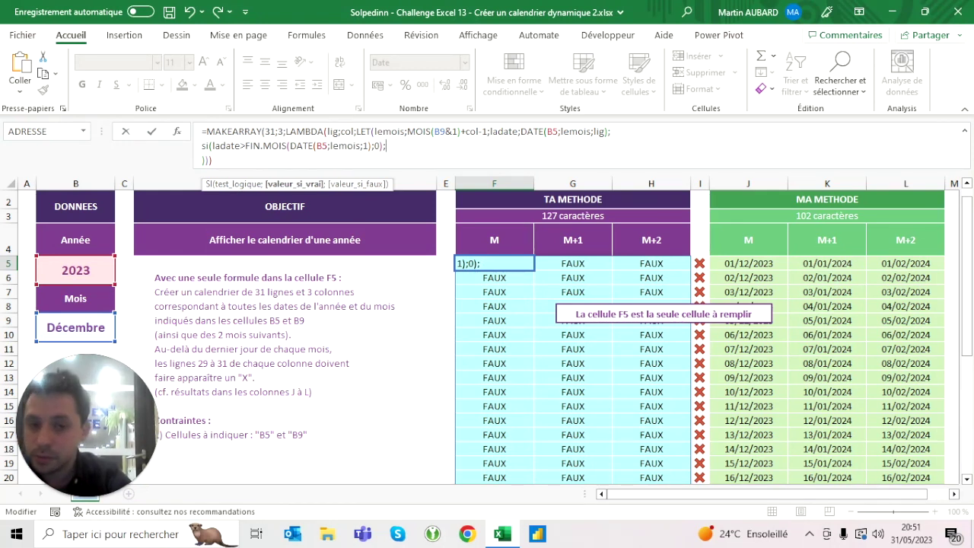
text(ladate;"X")
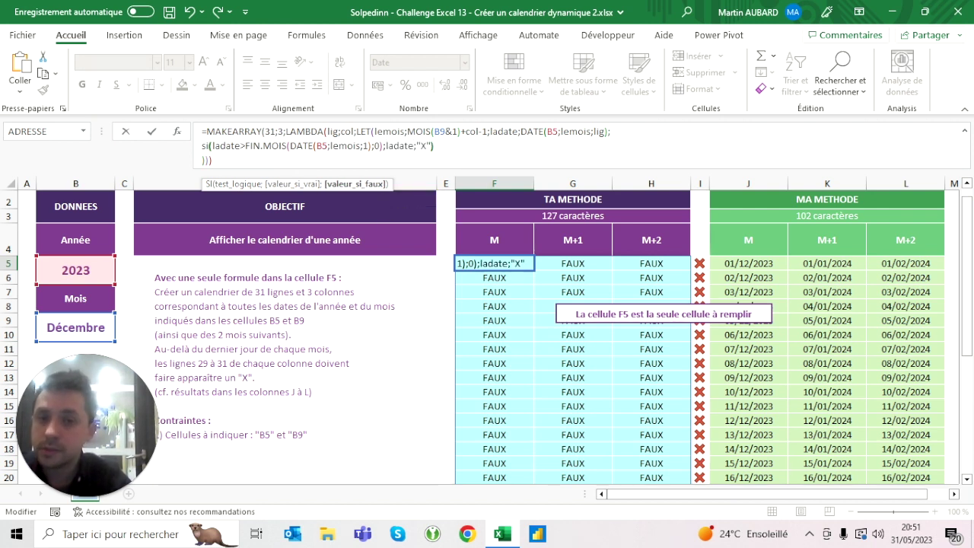
text())
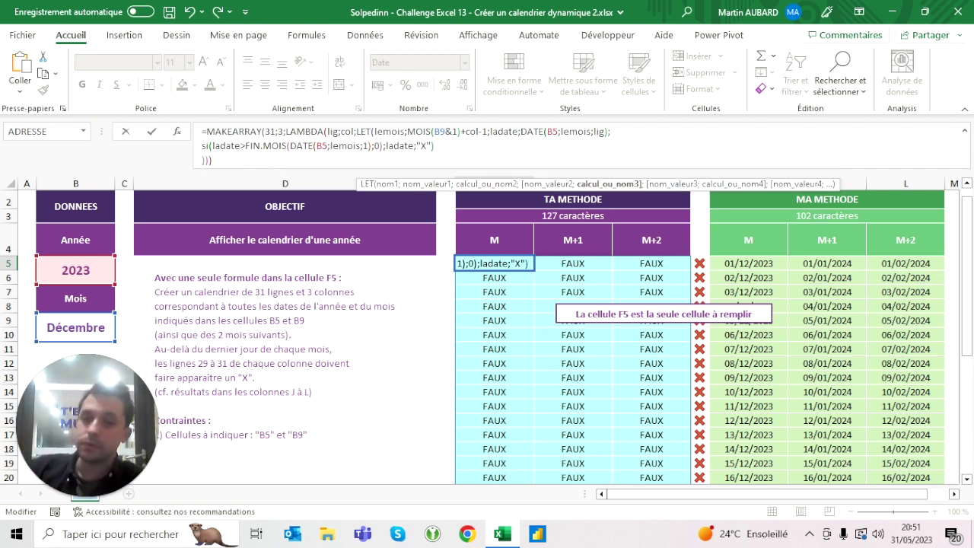
key(ctrl+Return)
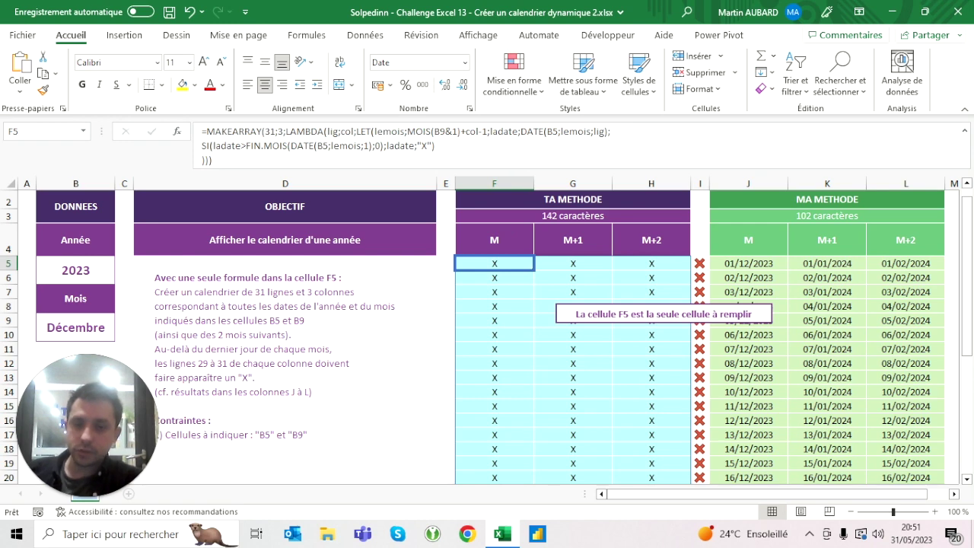
Step: Compare the formula with and without the "X" test, keeping the "X" version
click(190, 12)
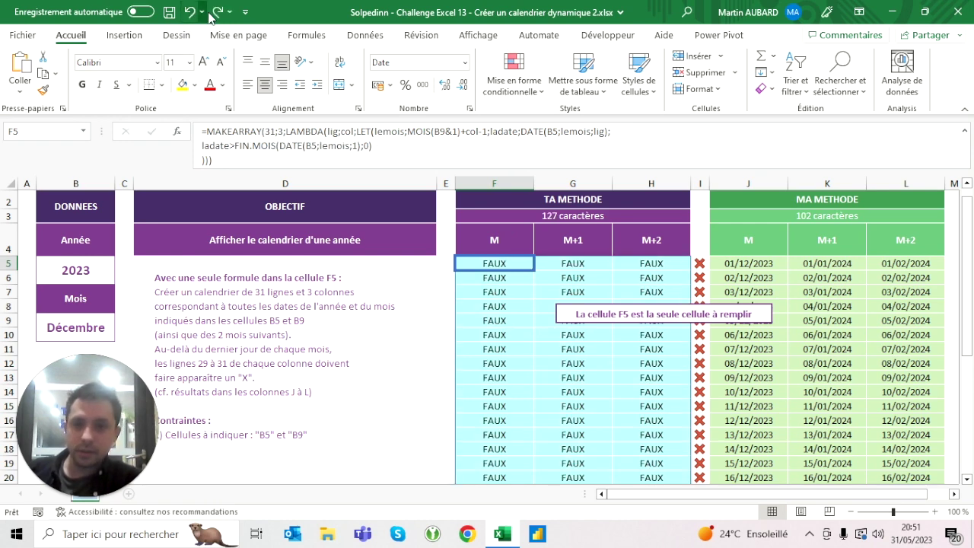
click(217, 12)
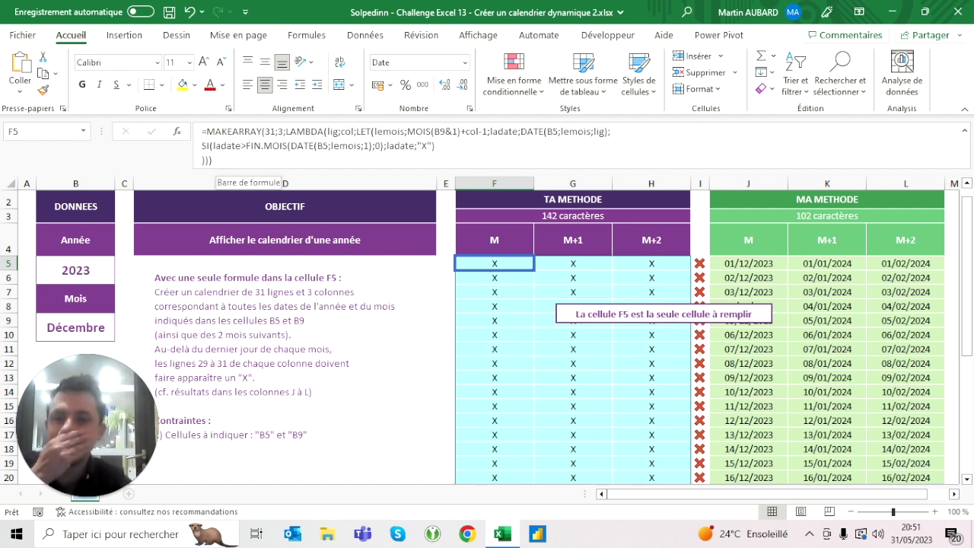
click(190, 11)
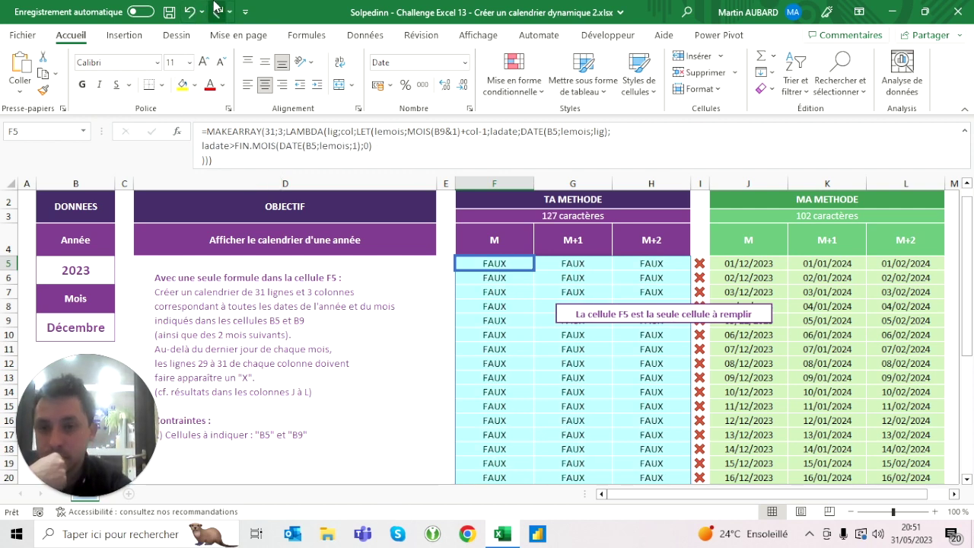
click(217, 12)
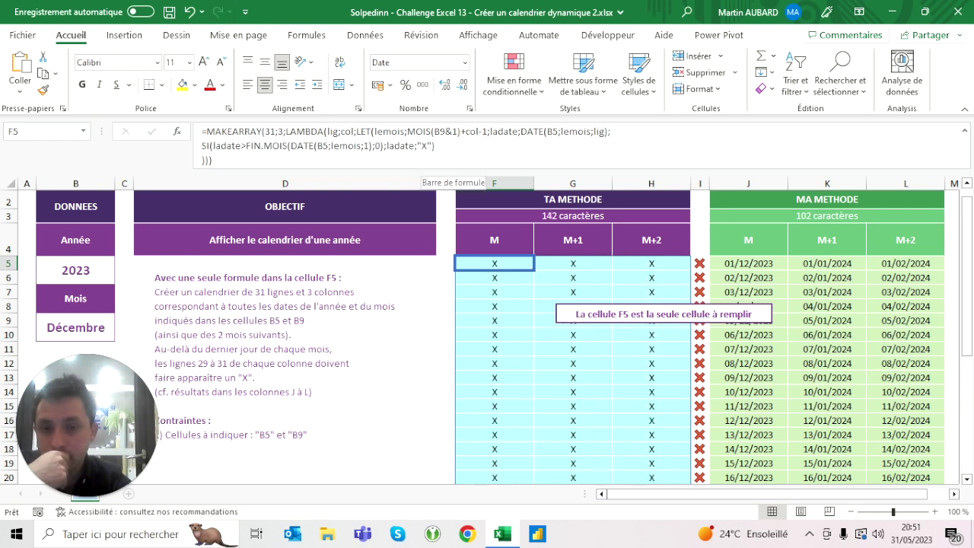
click(419, 145)
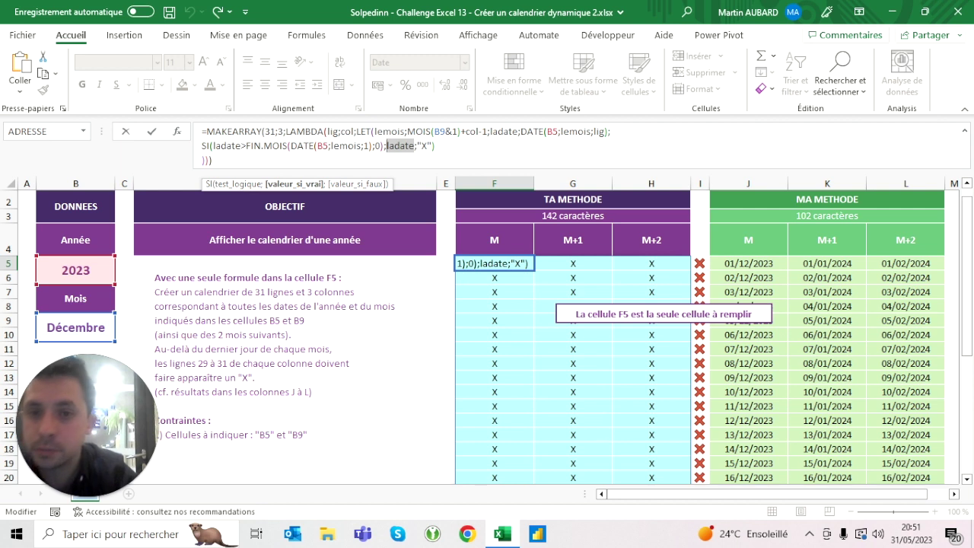
Step: Reorder the SI results to "X";ladate so past-month cells show X and others show dates
key(BackSpace)
key(BackSpace)
key(BackSpace)
key(Right)
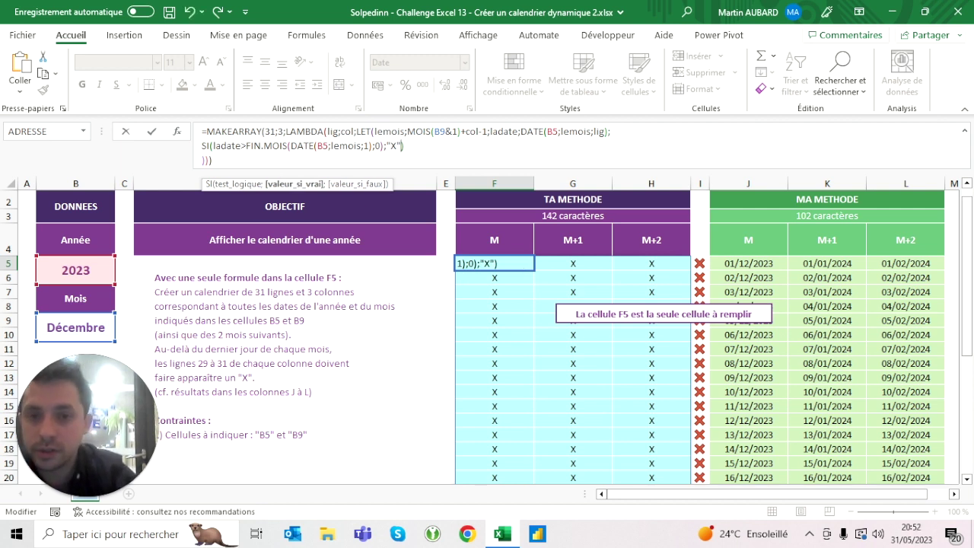
text(;)
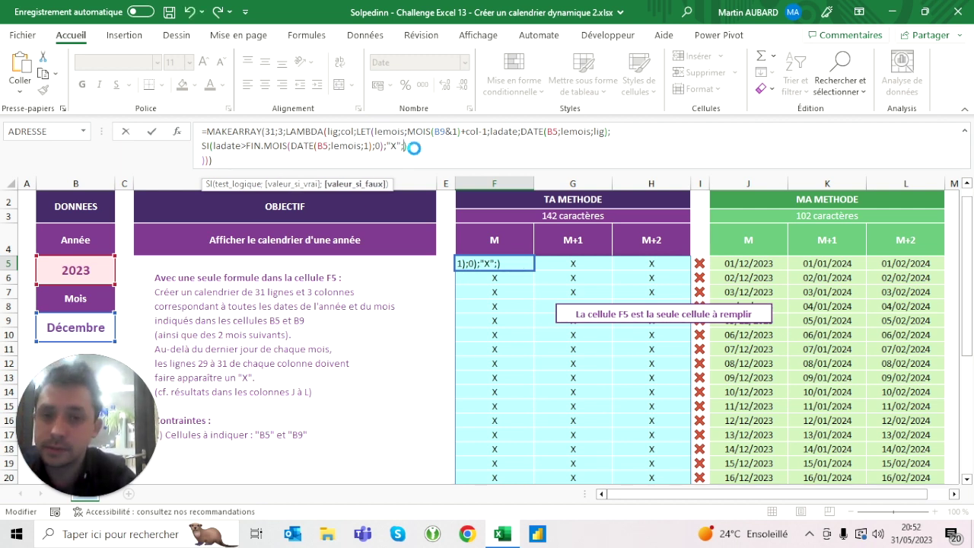
text(ladate)
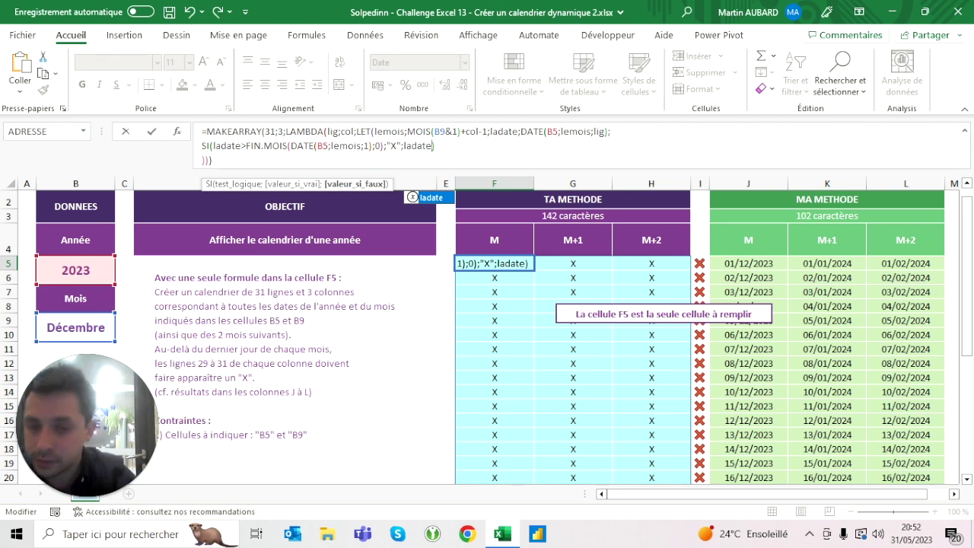
key(ctrl+Return)
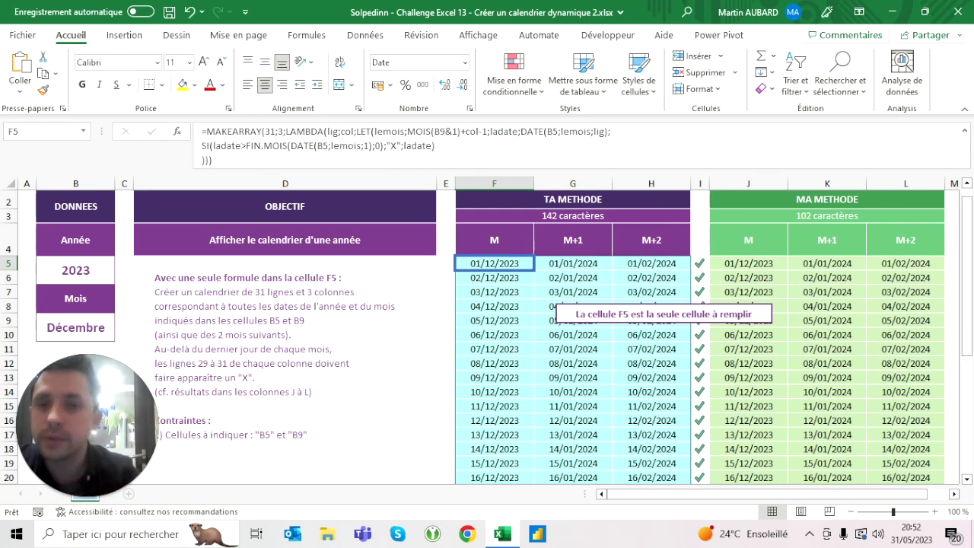
Step: Review the corrected F5 formula without changing it
key(F2)
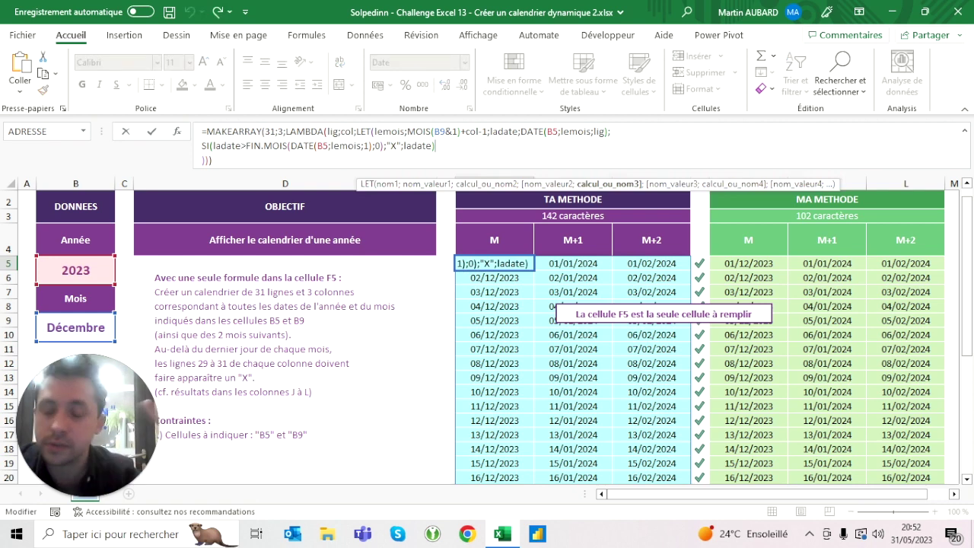
key(Escape)
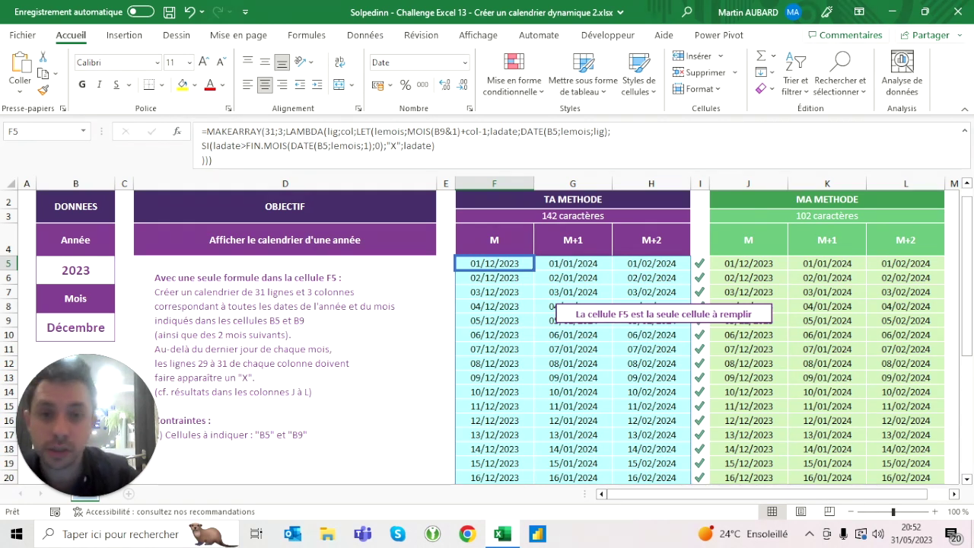
key(F2)
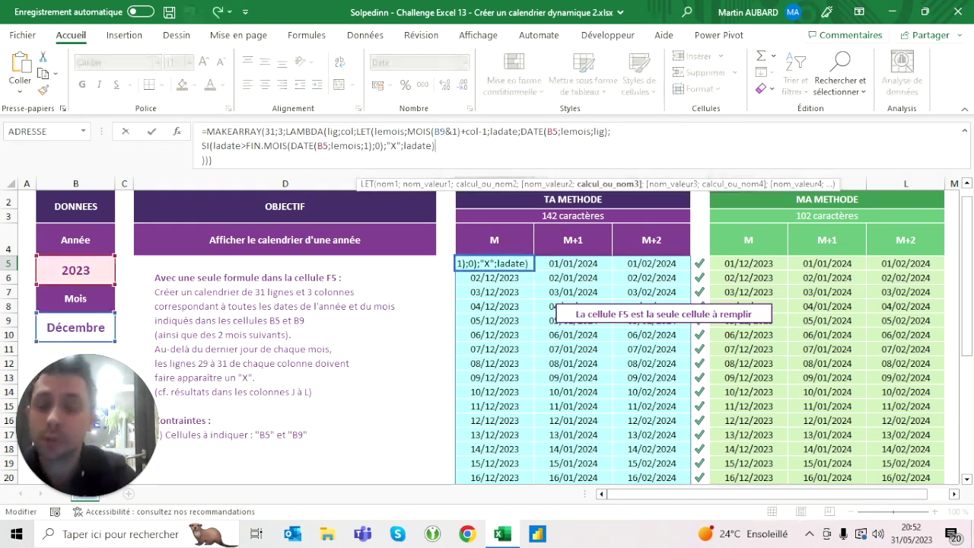
key(Escape)
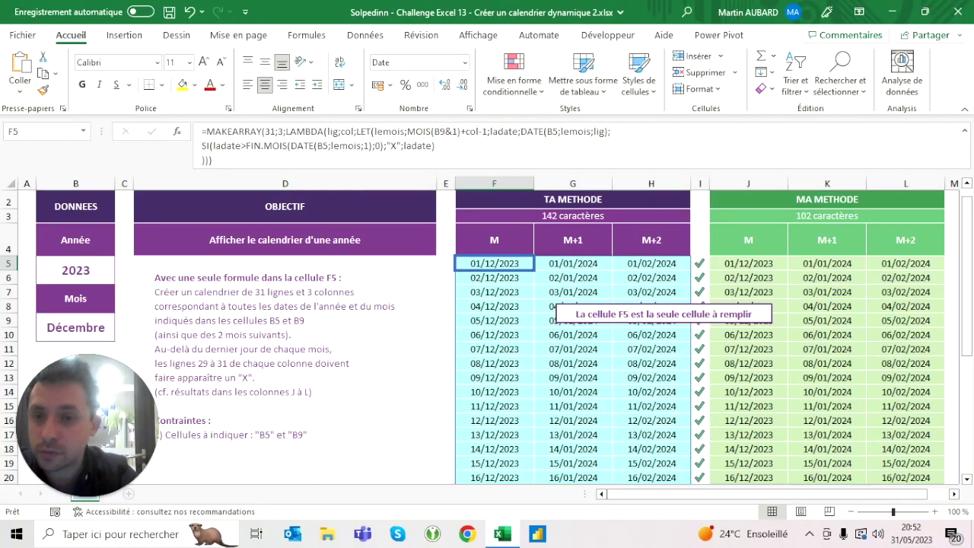
click(188, 11)
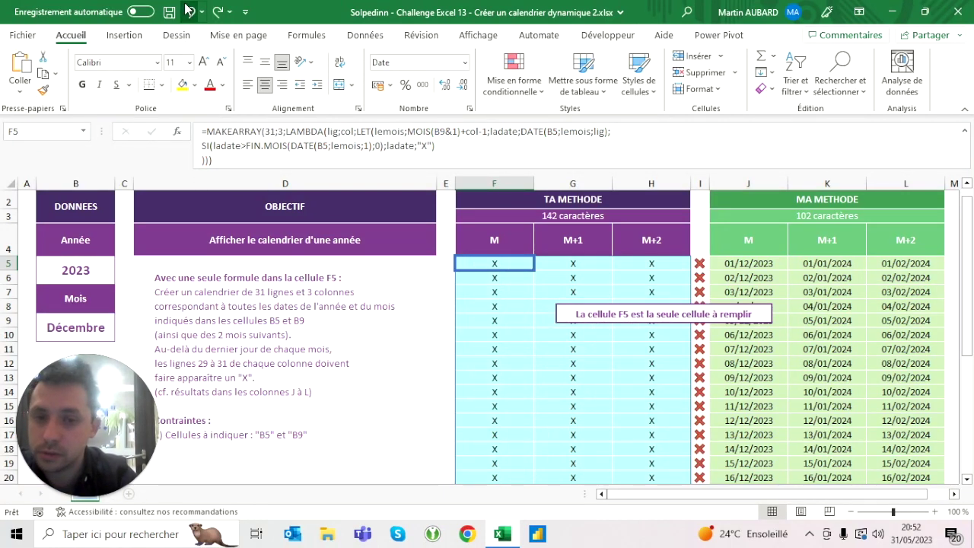
click(189, 11)
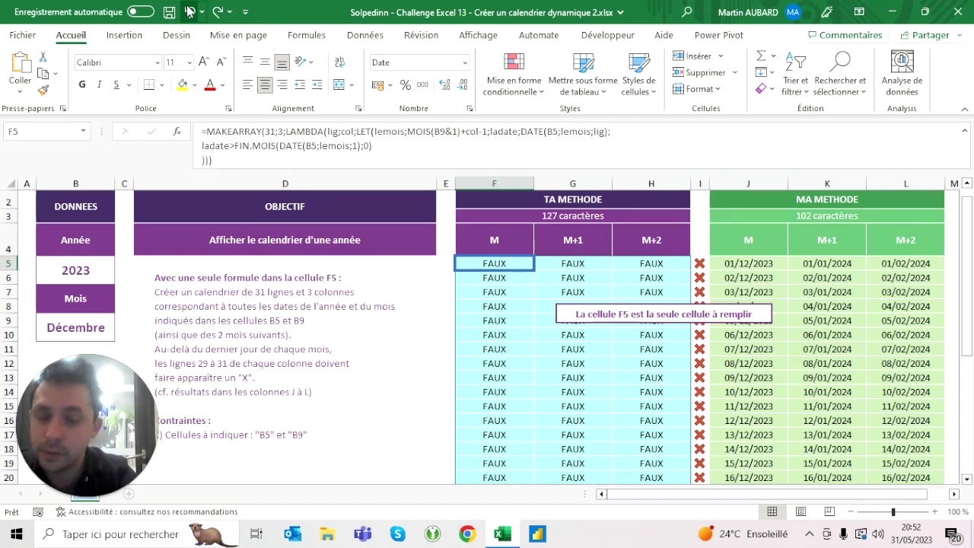
scroll(487, 335, down, 7)
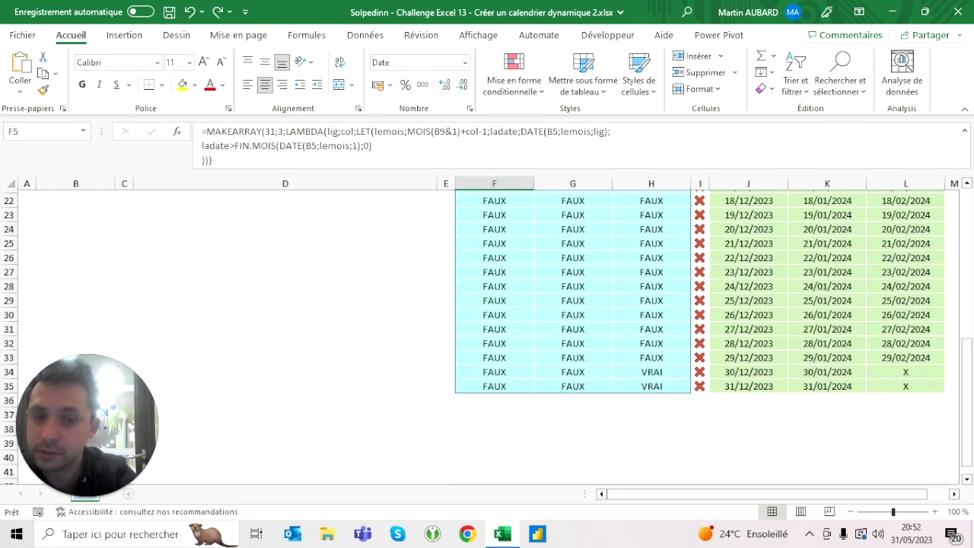
scroll(487, 335, up, 7)
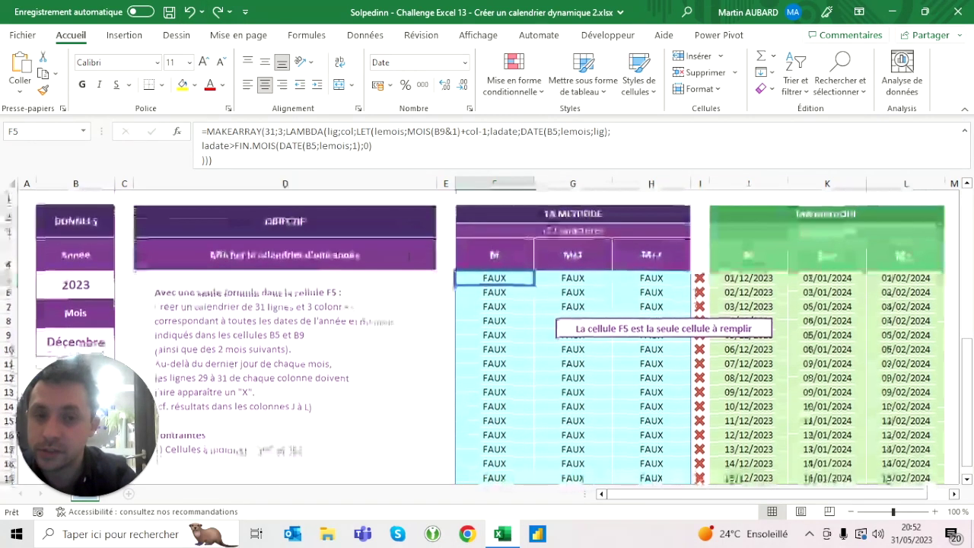
click(218, 12)
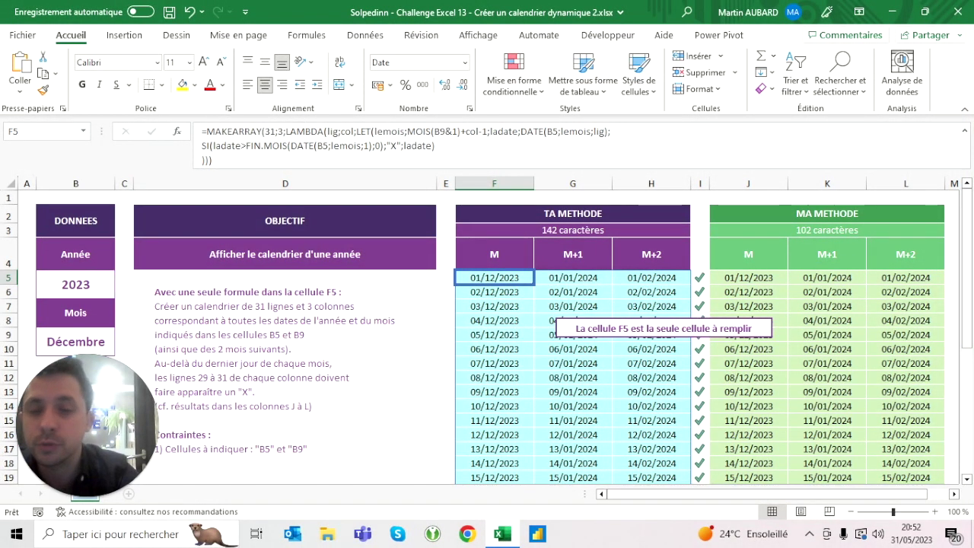
Step: Rename LAMBDA parameters lig to l and col to c throughout F5's formula (134 characters)
key(F2)
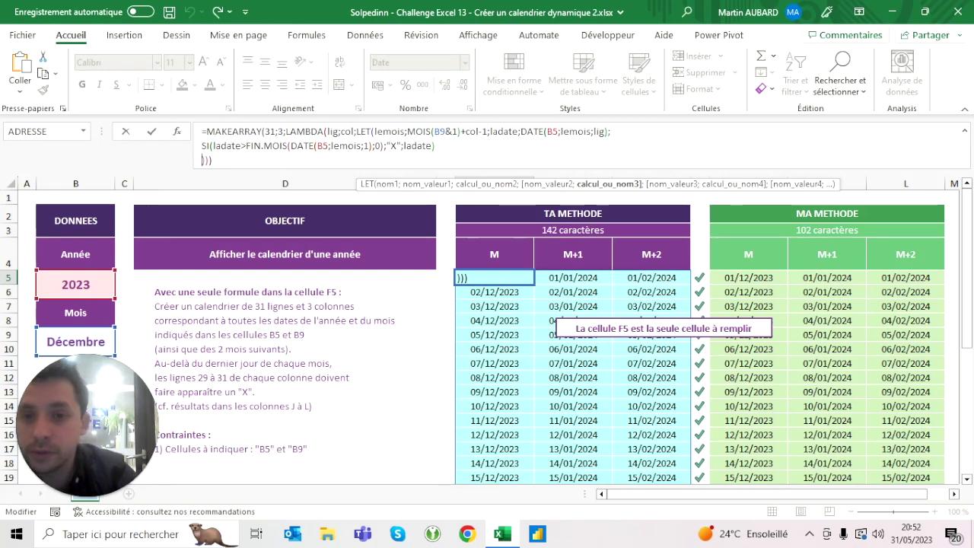
click(338, 131)
key(BackSpace)
key(BackSpace)
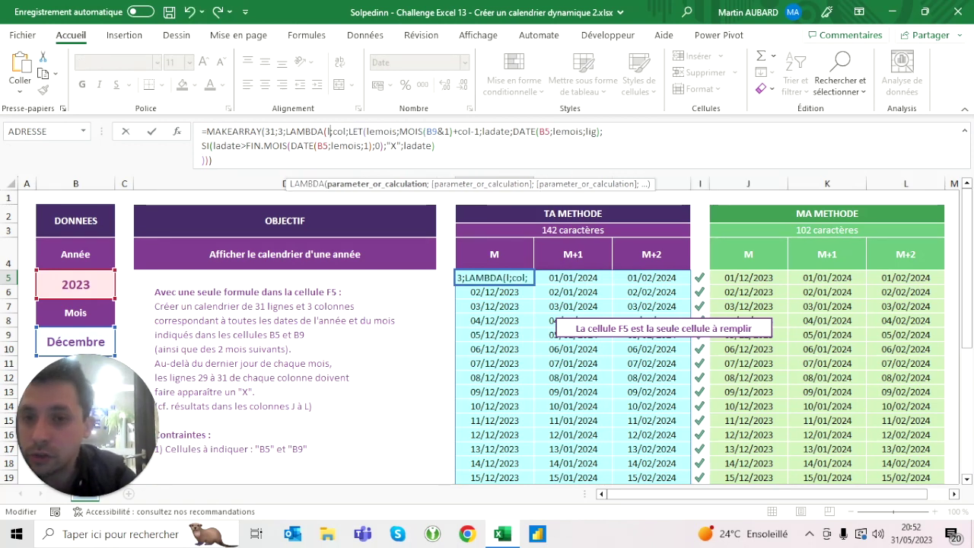
key(BackSpace)
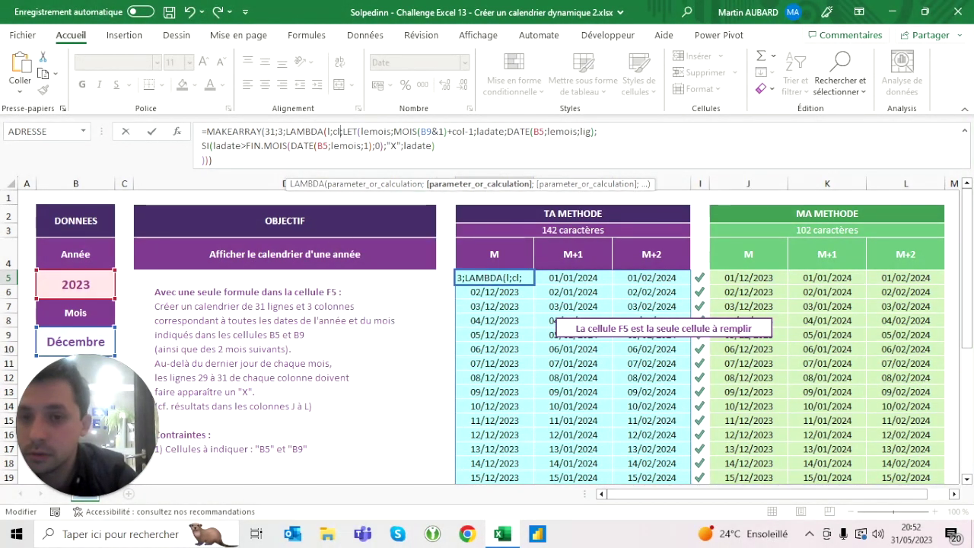
key(BackSpace)
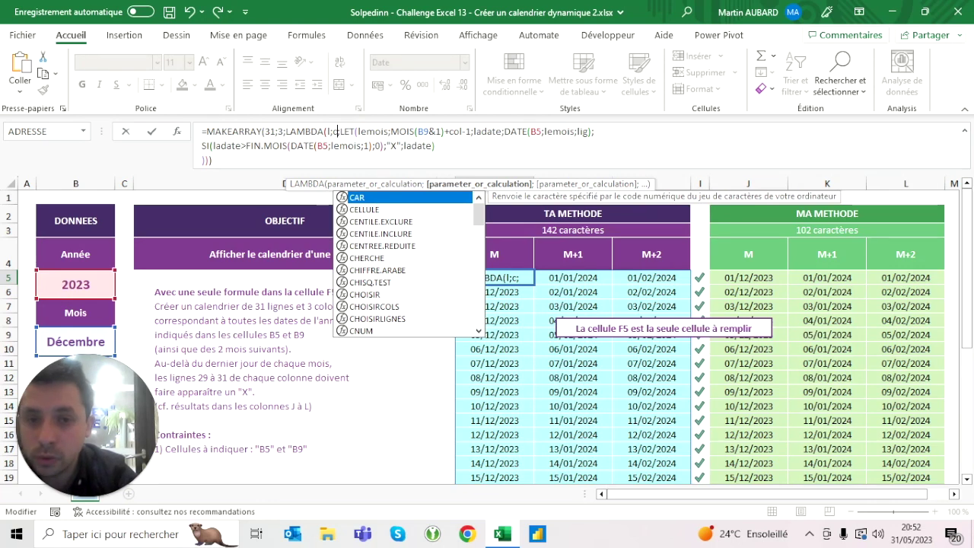
click(460, 131)
key(BackSpace)
key(BackSpace)
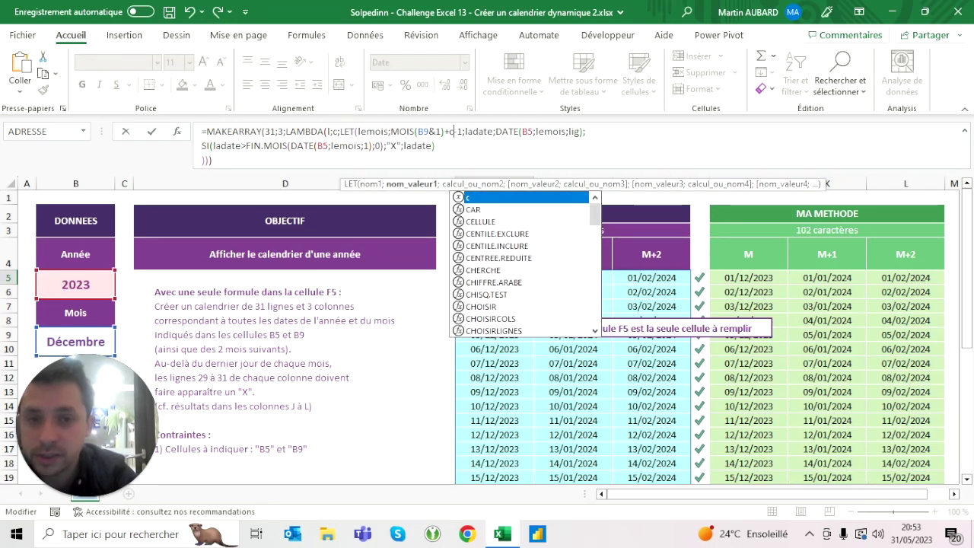
click(582, 131)
key(BackSpace)
key(BackSpace)
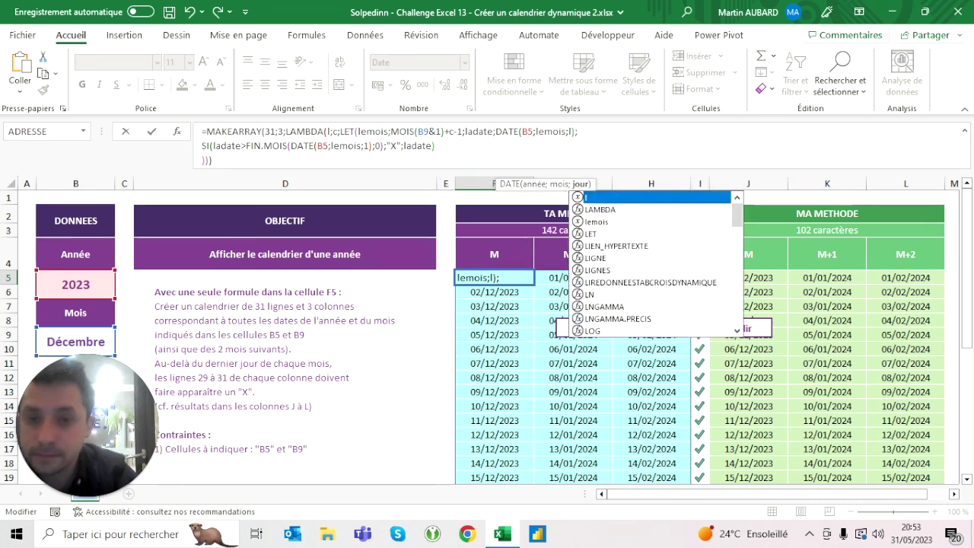
key(Return)
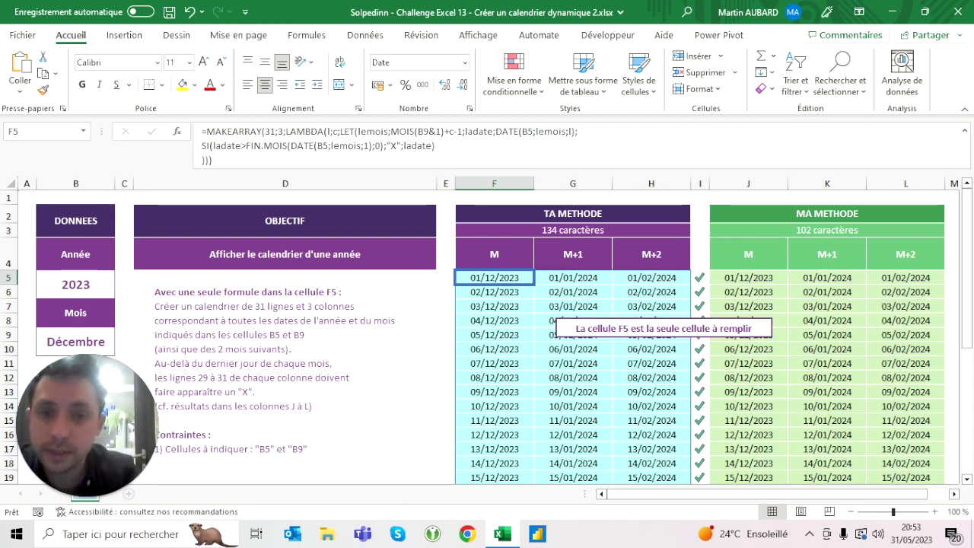
click(333, 131)
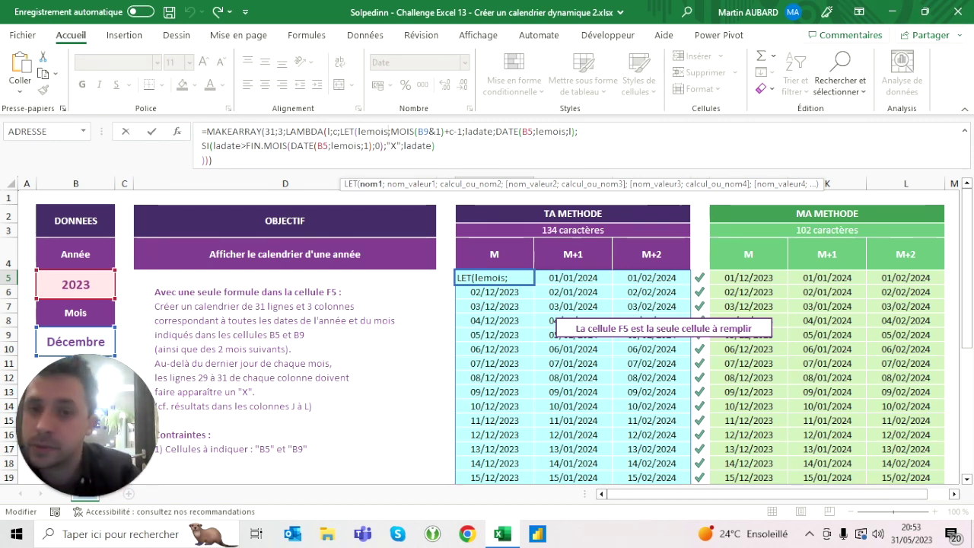
Step: Replace all three occurrences of lemois with m, reducing F5's formula to 119 characters
key(BackSpace)
key(BackSpace)
key(BackSpace)
key(BackSpace)
key(BackSpace)
key(BackSpace)
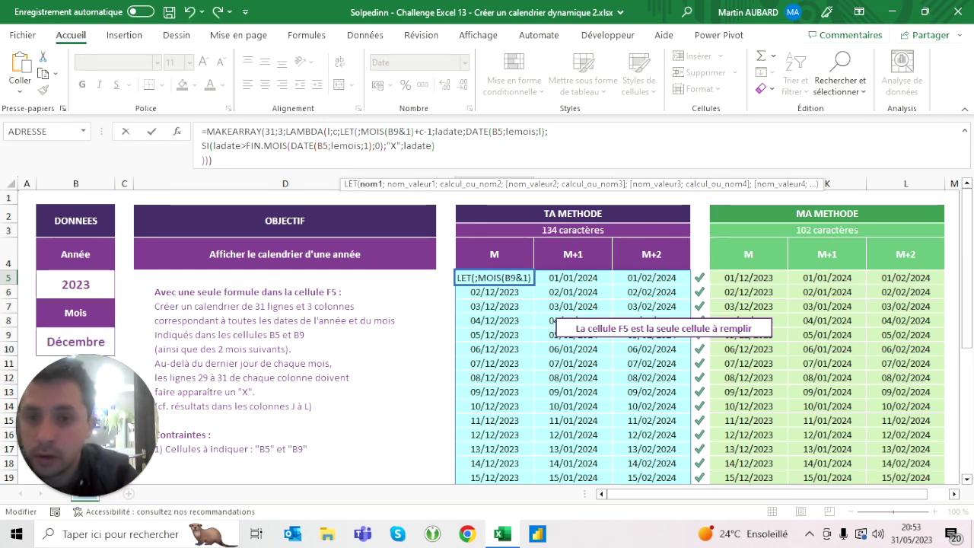
text(m)
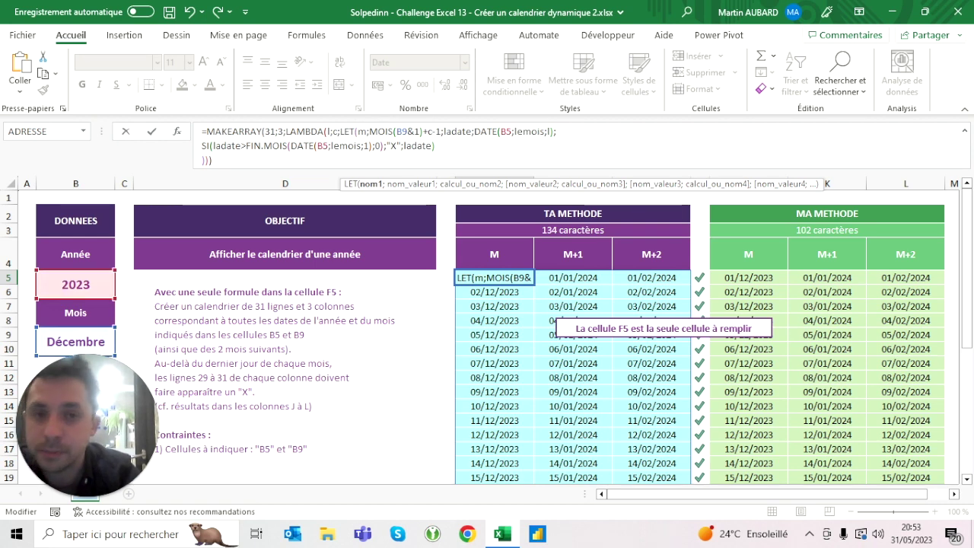
click(544, 130)
key(BackSpace)
key(BackSpace)
key(BackSpace)
text(m)
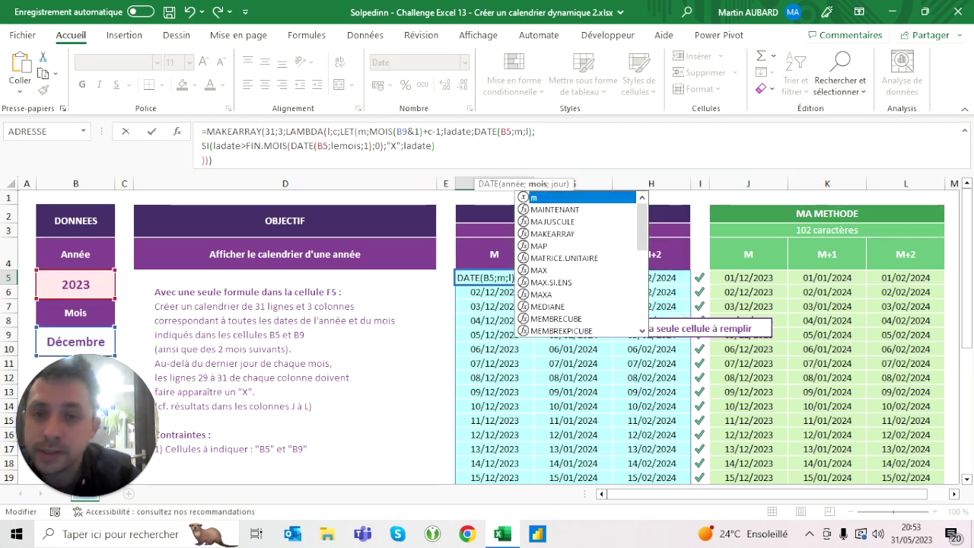
click(345, 146)
key(BackSpace)
key(BackSpace)
key(BackSpace)
key(BackSpace)
text(m)
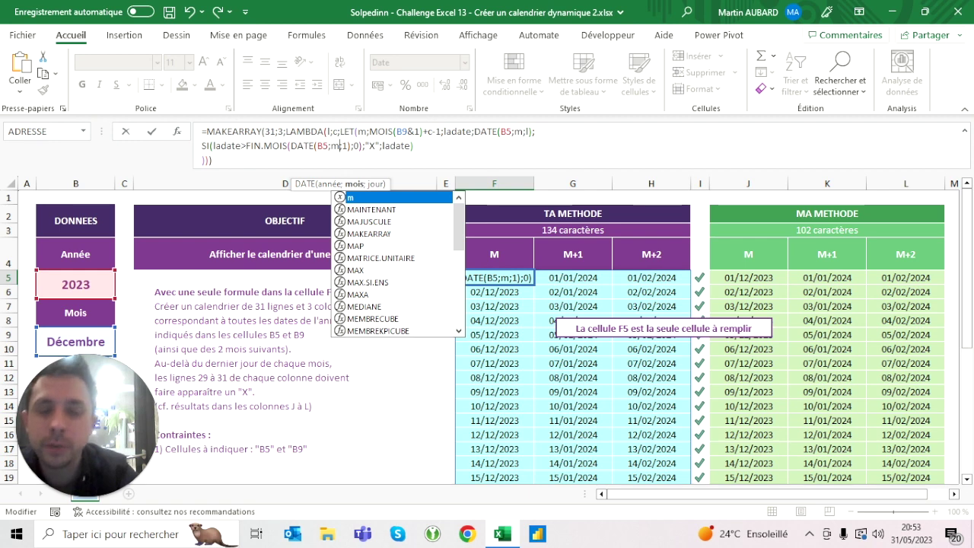
key(ctrl+Return)
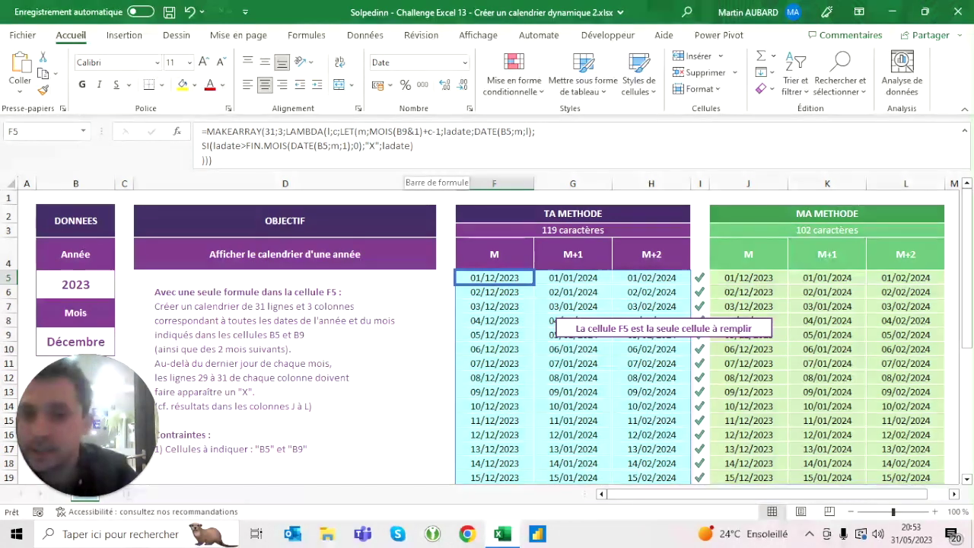
click(404, 145)
key(BackSpace)
key(BackSpace)
key(BackSpace)
Step: Rename the ladate variable to d in the LET definition and the SI test
text(d)
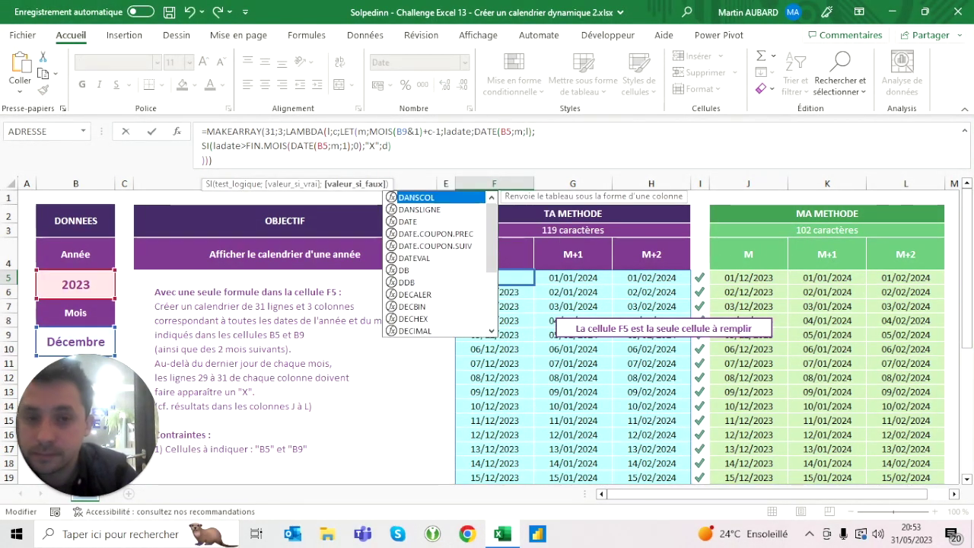
click(489, 131)
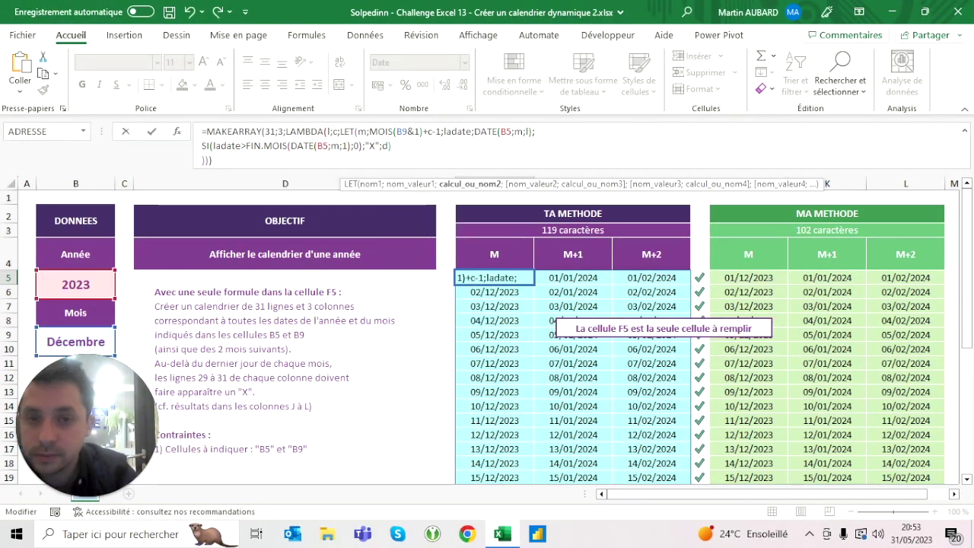
key(BackSpace)
key(BackSpace)
key(BackSpace)
key(BackSpace)
key(BackSpace)
key(BackSpace)
text(d)
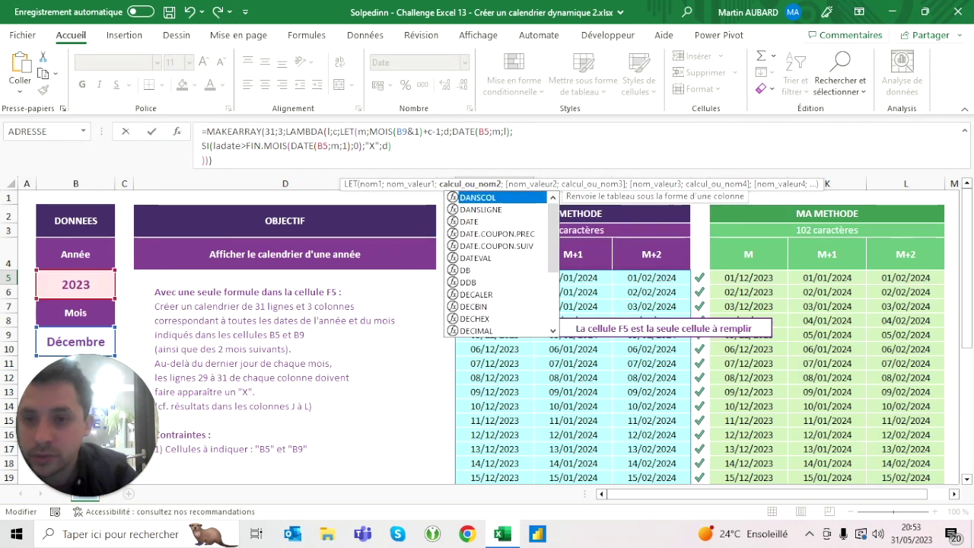
click(229, 145)
key(BackSpace)
key(BackSpace)
key(BackSpace)
key(BackSpace)
key(BackSpace)
key(BackSpace)
text(d)
key(Return)
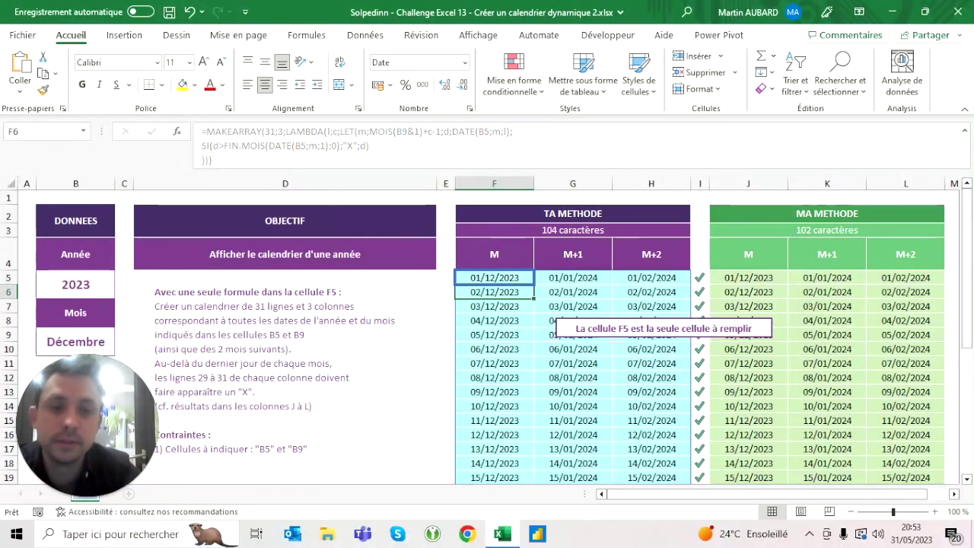
Step: Remove the line breaks so the formula sits on one line at 102 characters
click(494, 278)
click(365, 145)
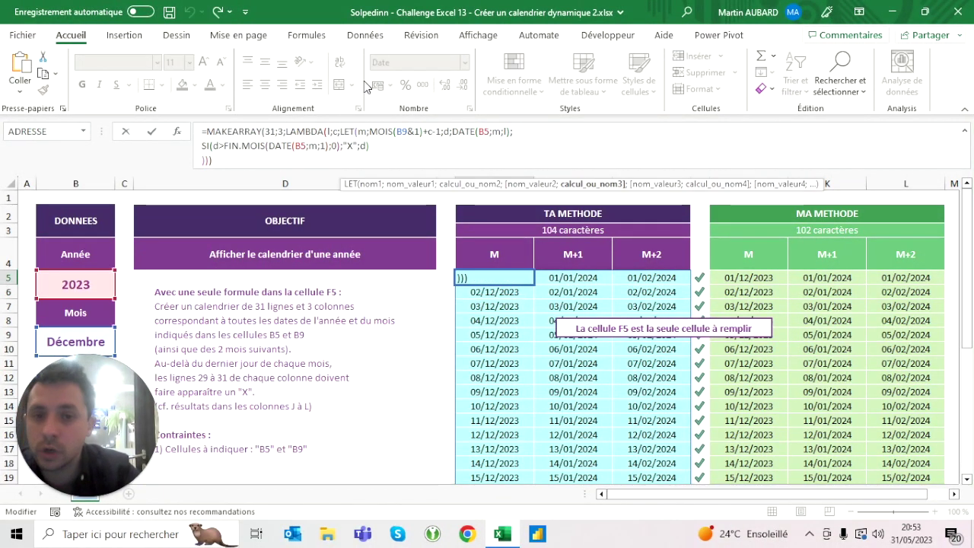
key(Escape)
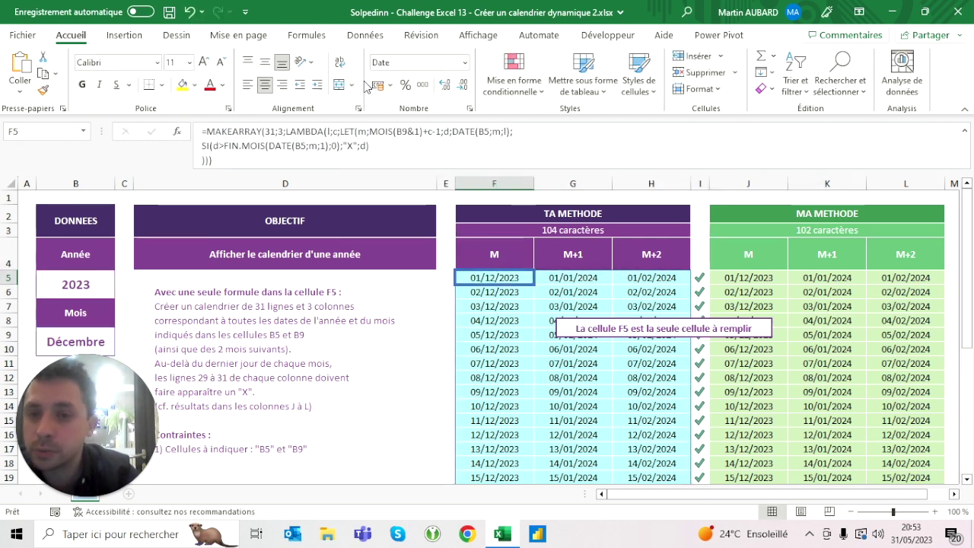
click(369, 145)
key(Delete)
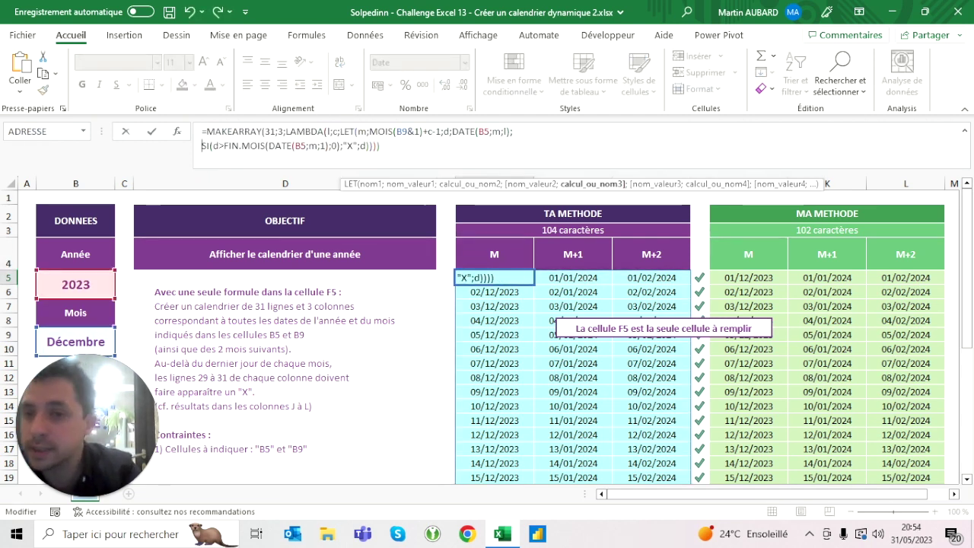
click(202, 145)
key(BackSpace)
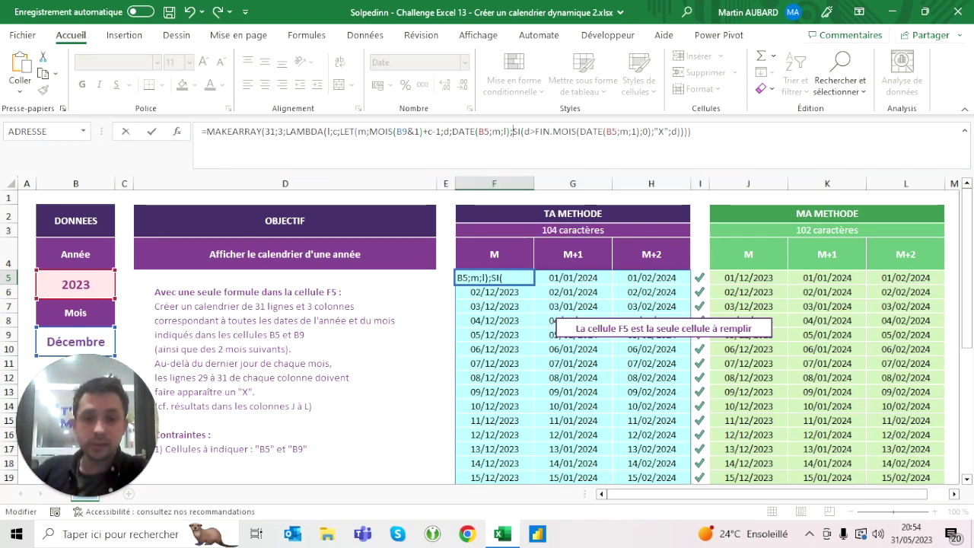
key(ctrl+Return)
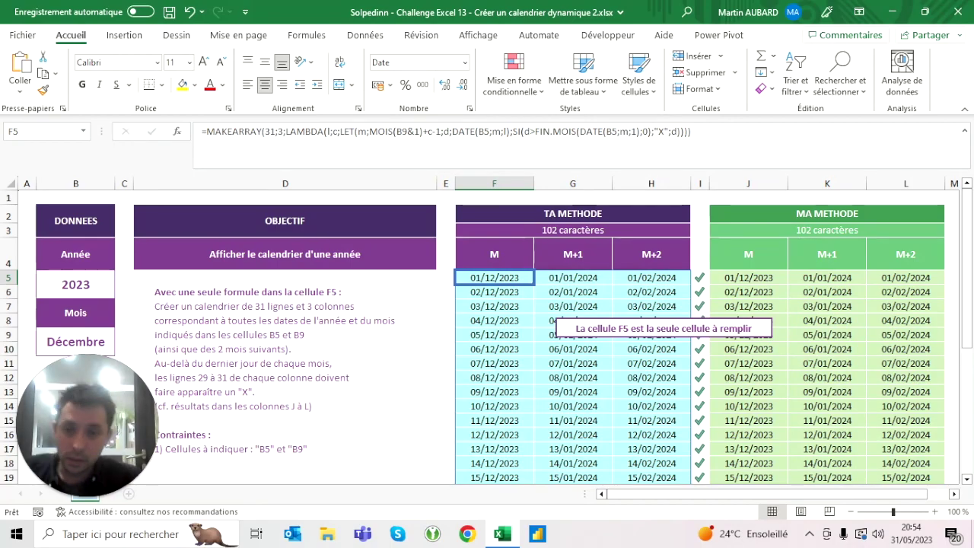
key(ctrl+Down)
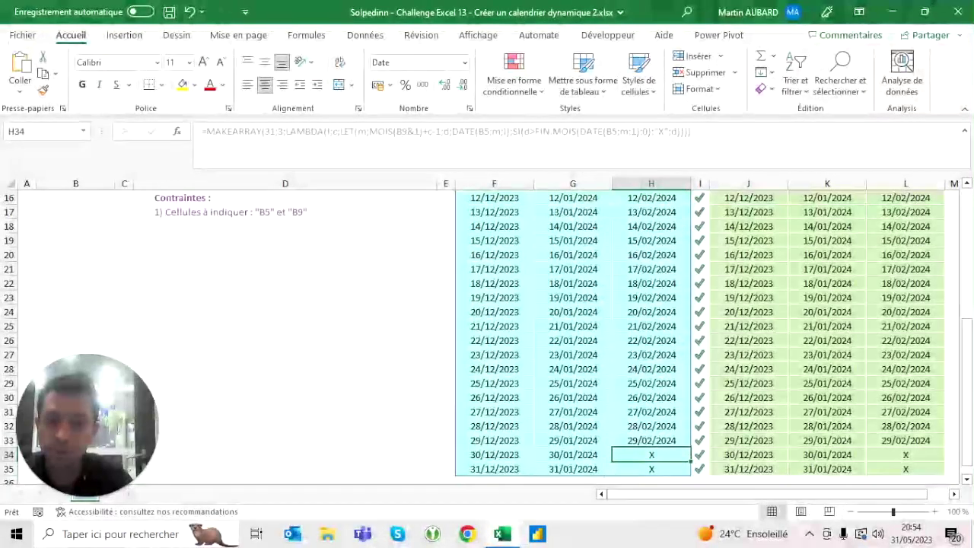
click(567, 455)
key(Left)
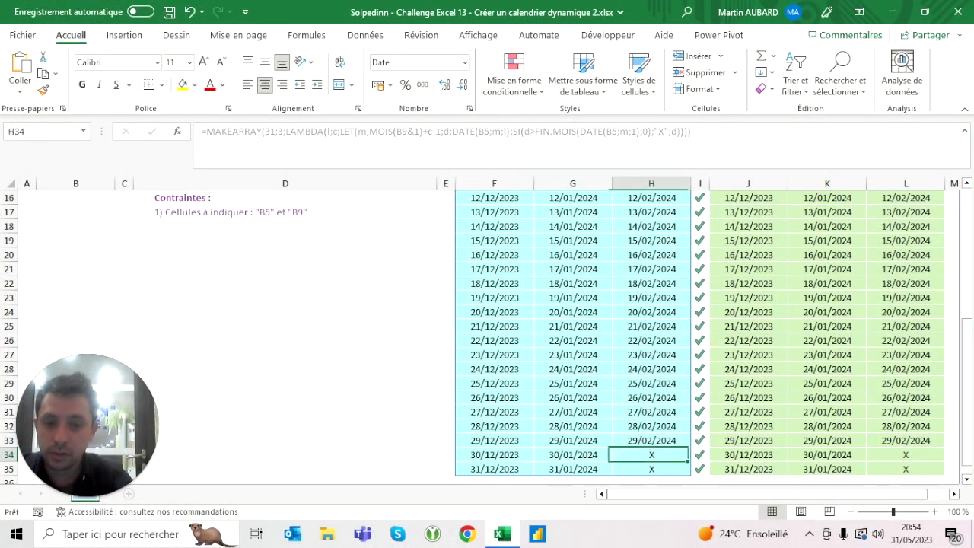
key(ctrl+Up)
click(76, 282)
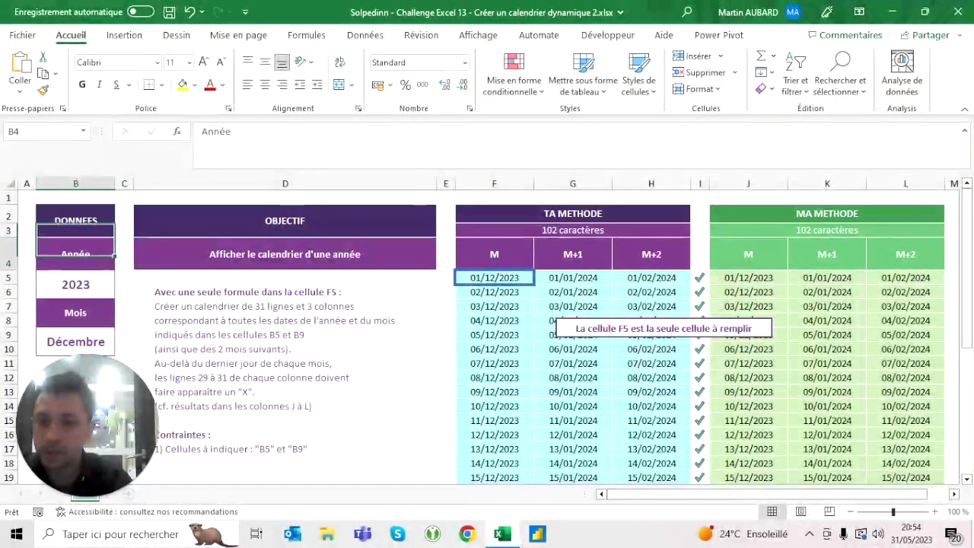
text(2024)
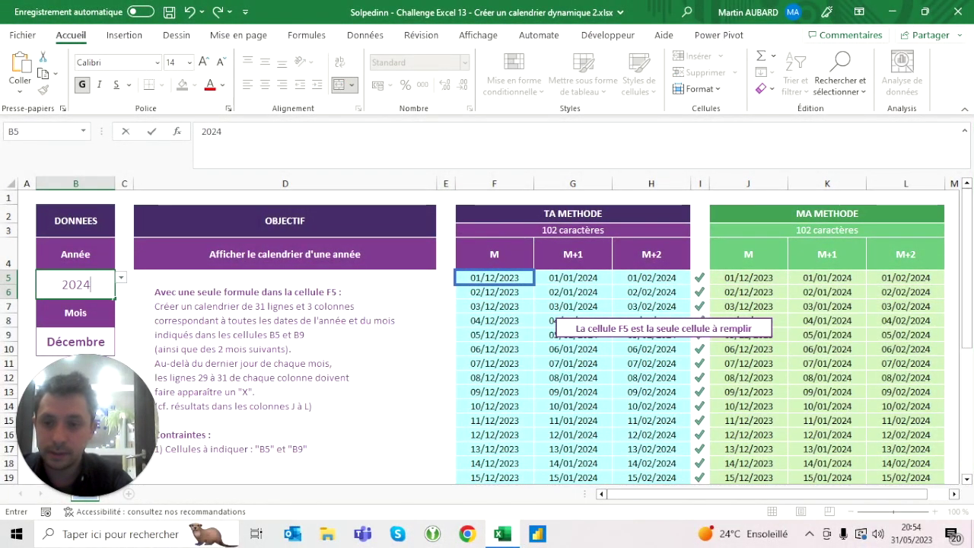
click(494, 277)
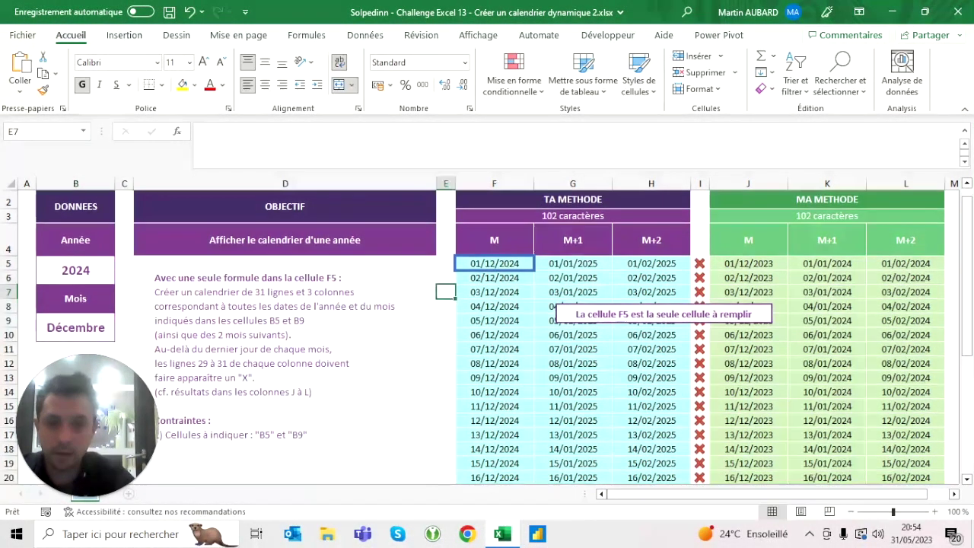
key(ctrl+Down)
key(Down)
key(Up)
key(Up)
key(Up)
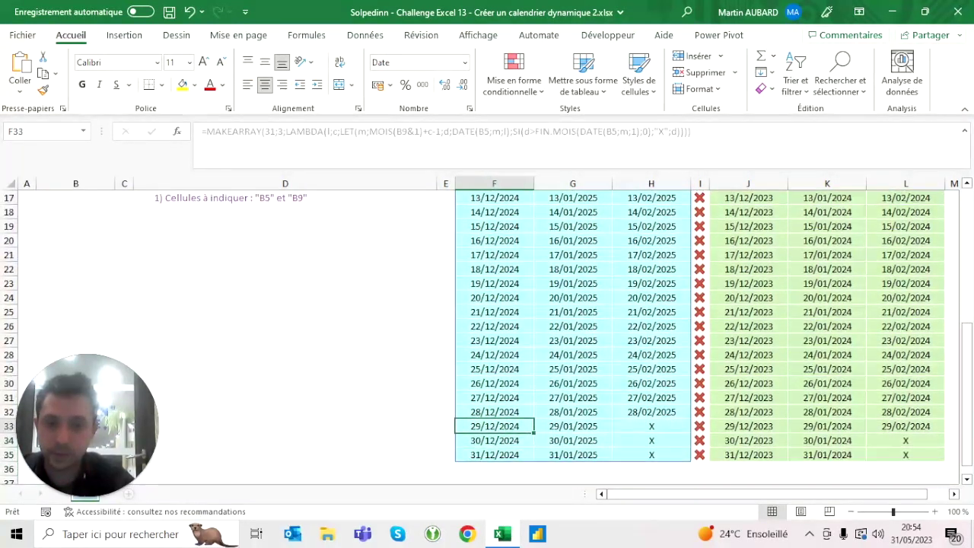
key(Right)
key(Right)
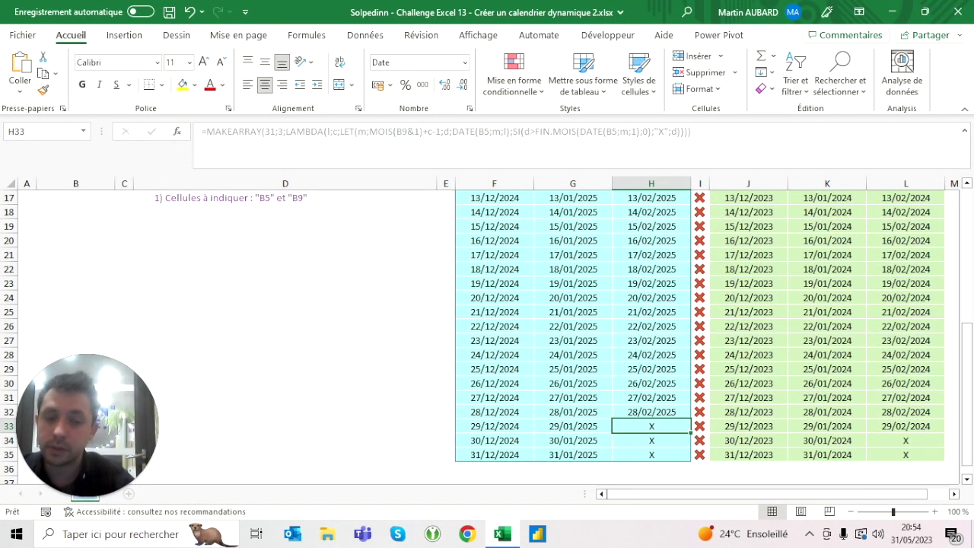
key(Left)
key(Right)
key(Left)
key(Left)
key(Up)
key(Up)
key(Up)
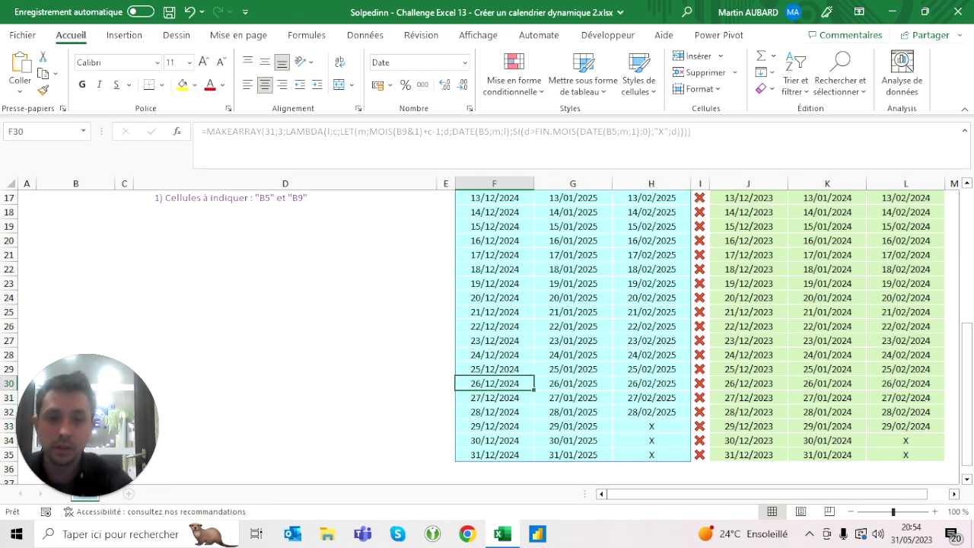
key(ctrl+Up)
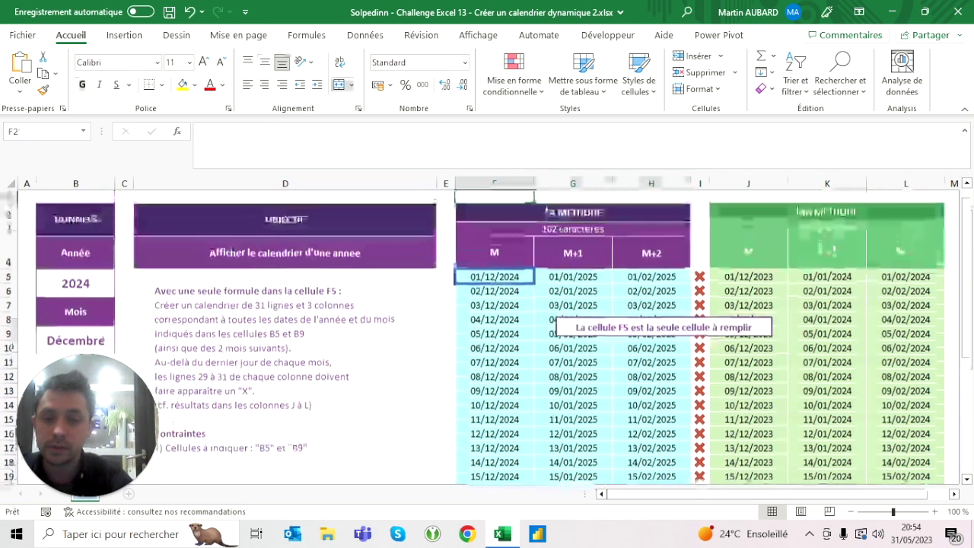
click(75, 197)
key(Down)
key(Down)
key(Down)
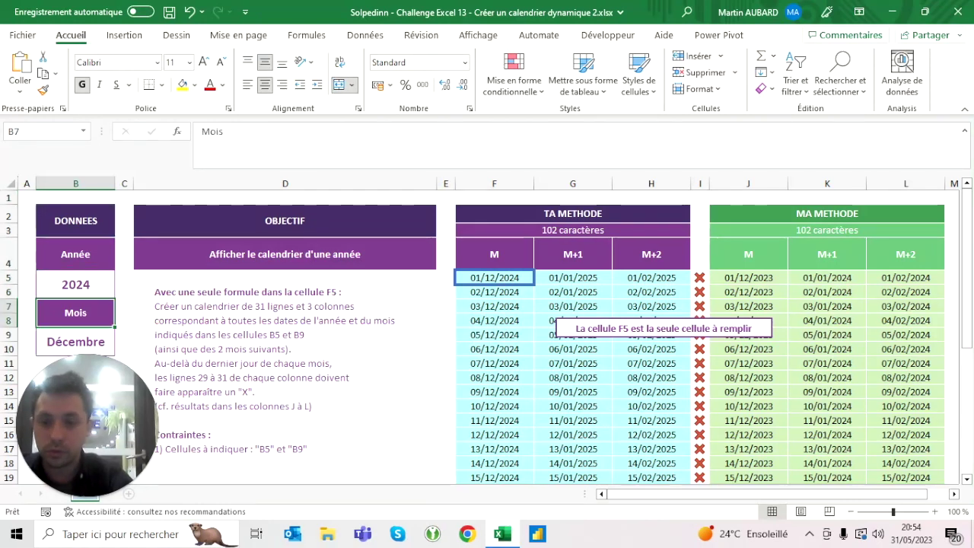
key(Down)
key(Up)
text(2023)
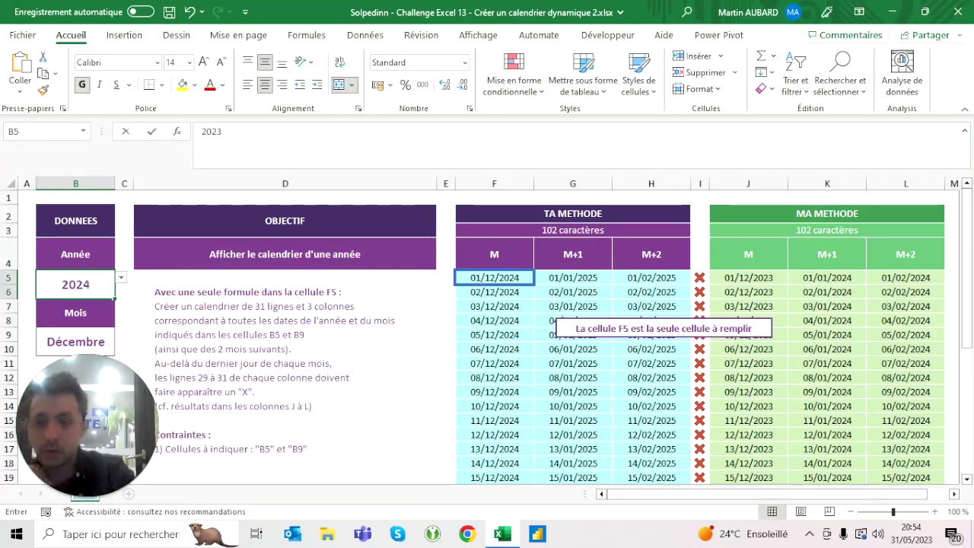
key(Return)
drag(245, 174, 245, 145)
click(494, 249)
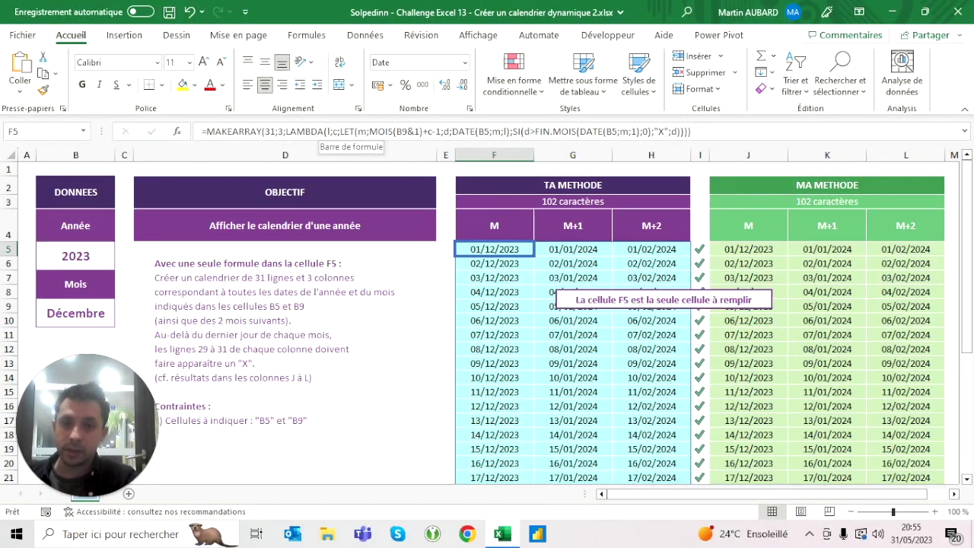
click(381, 131)
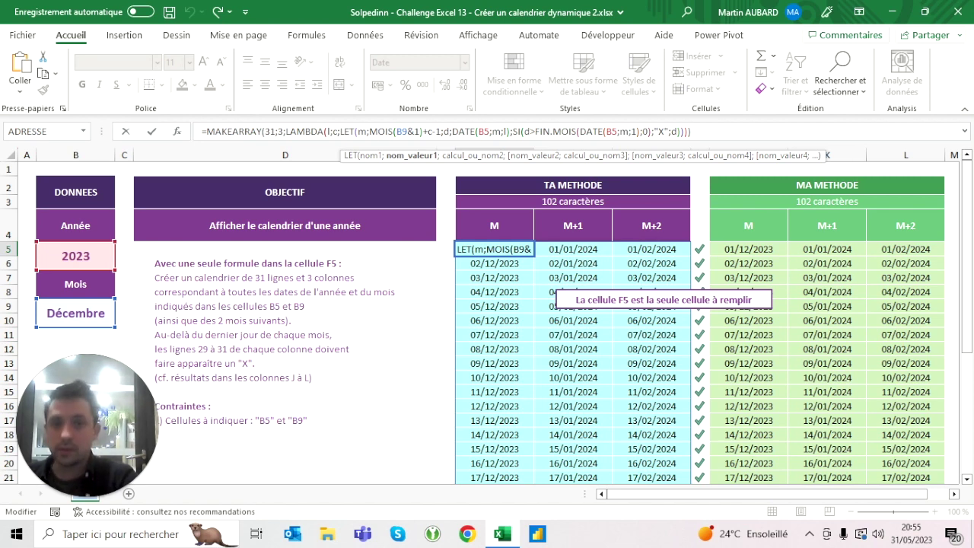
click(449, 131)
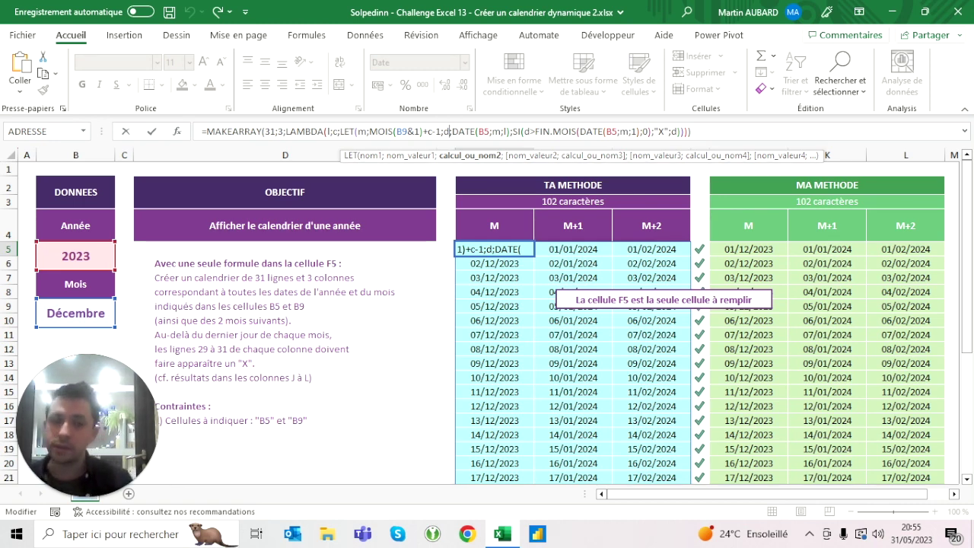
key(Return)
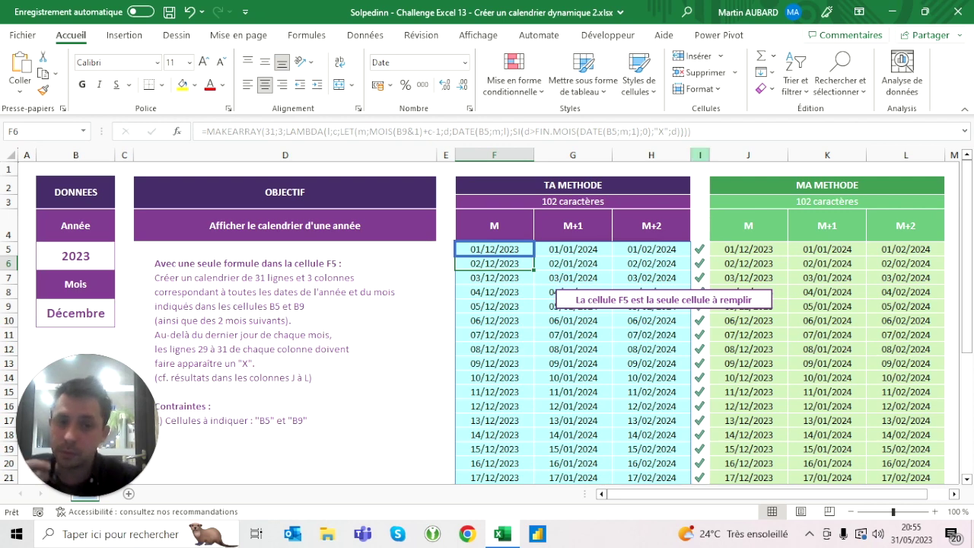
click(533, 237)
double_click(487, 249)
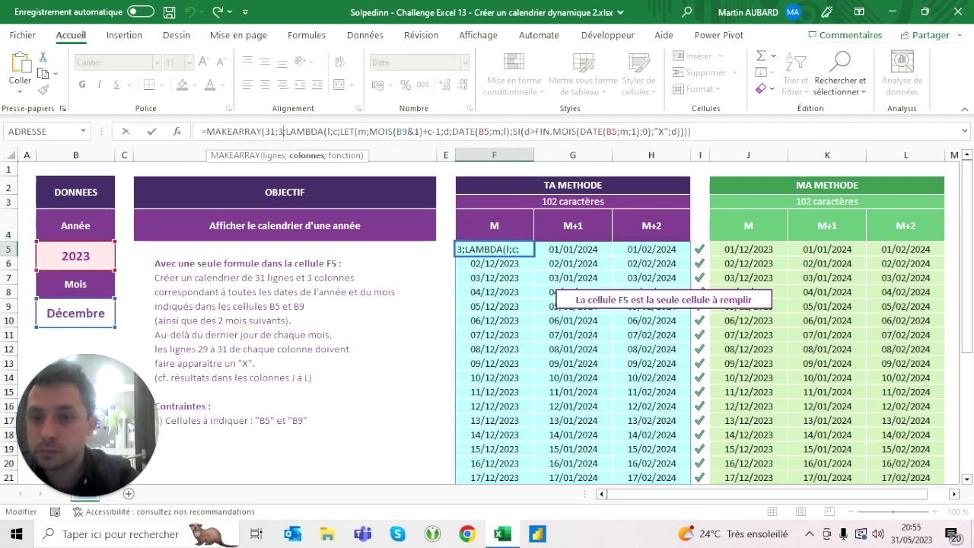
text(2)
key(ctrl+Return)
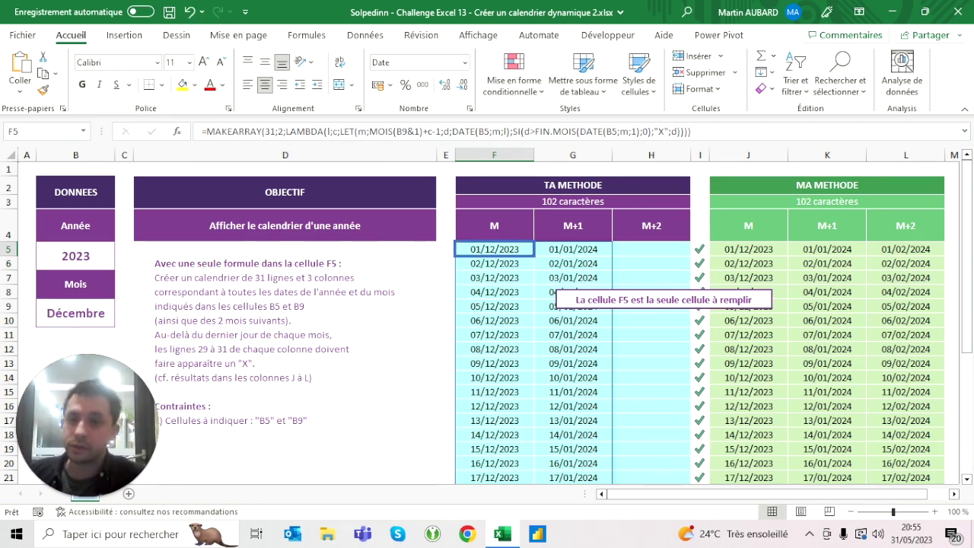
key(F2)
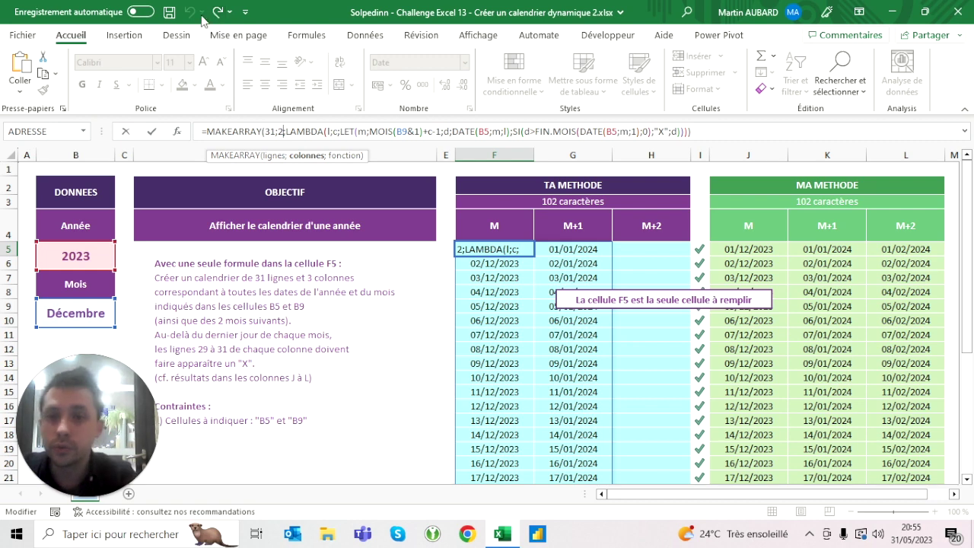
click(192, 15)
click(193, 16)
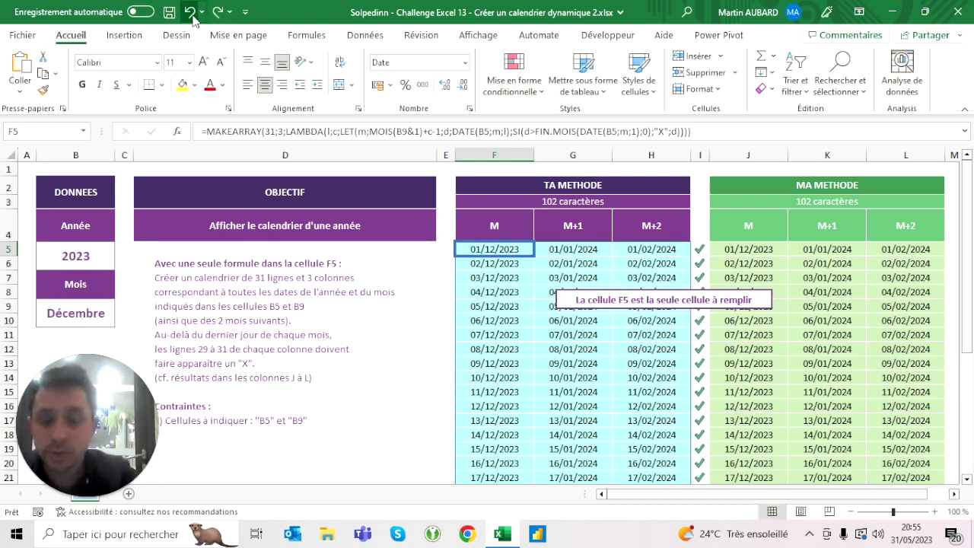